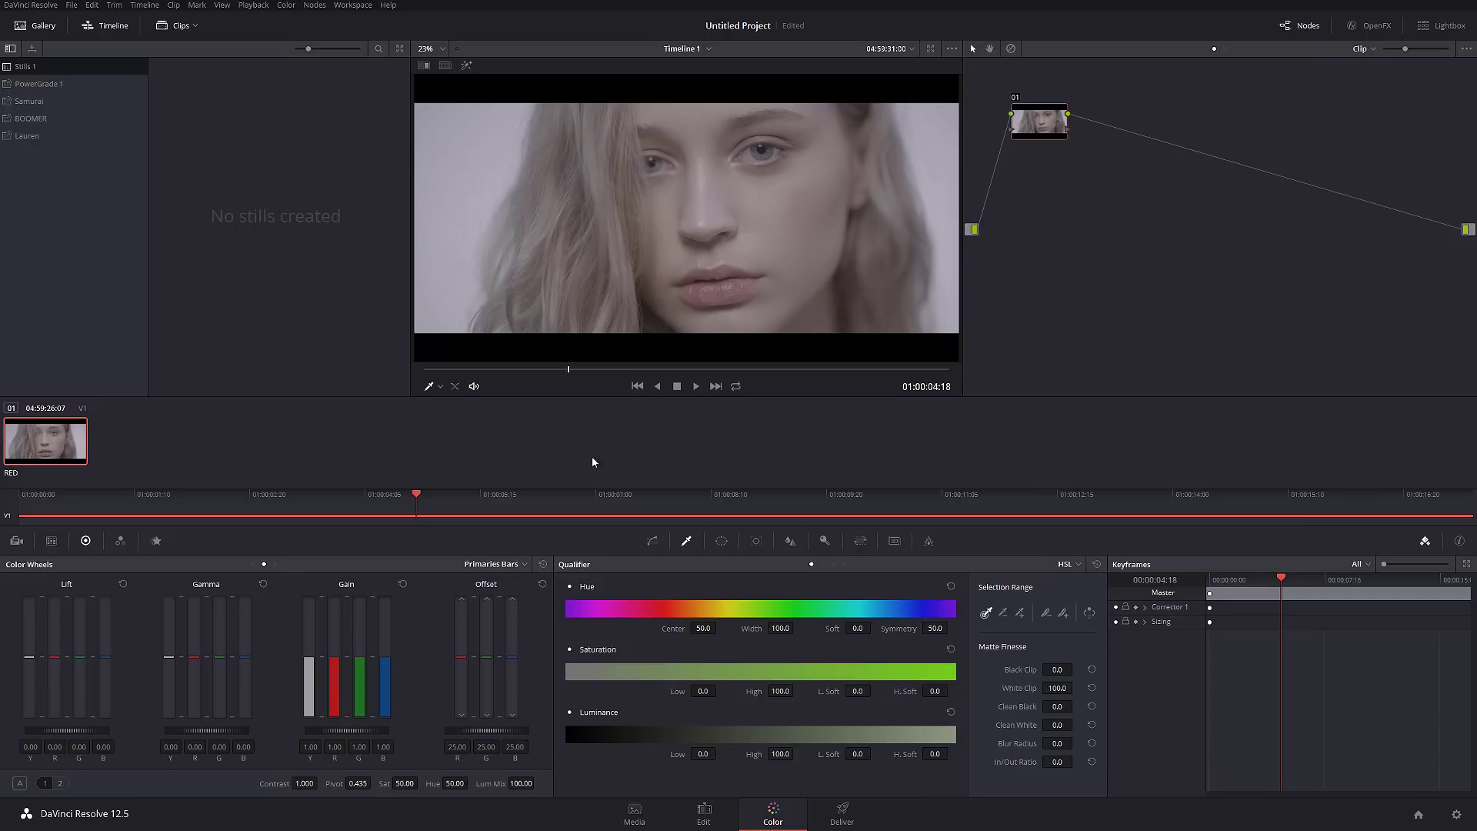
Step: Keep REDlog Film as the Camera Raw gamma curve and move node 01 lower-left in the graph
left_click(16, 541)
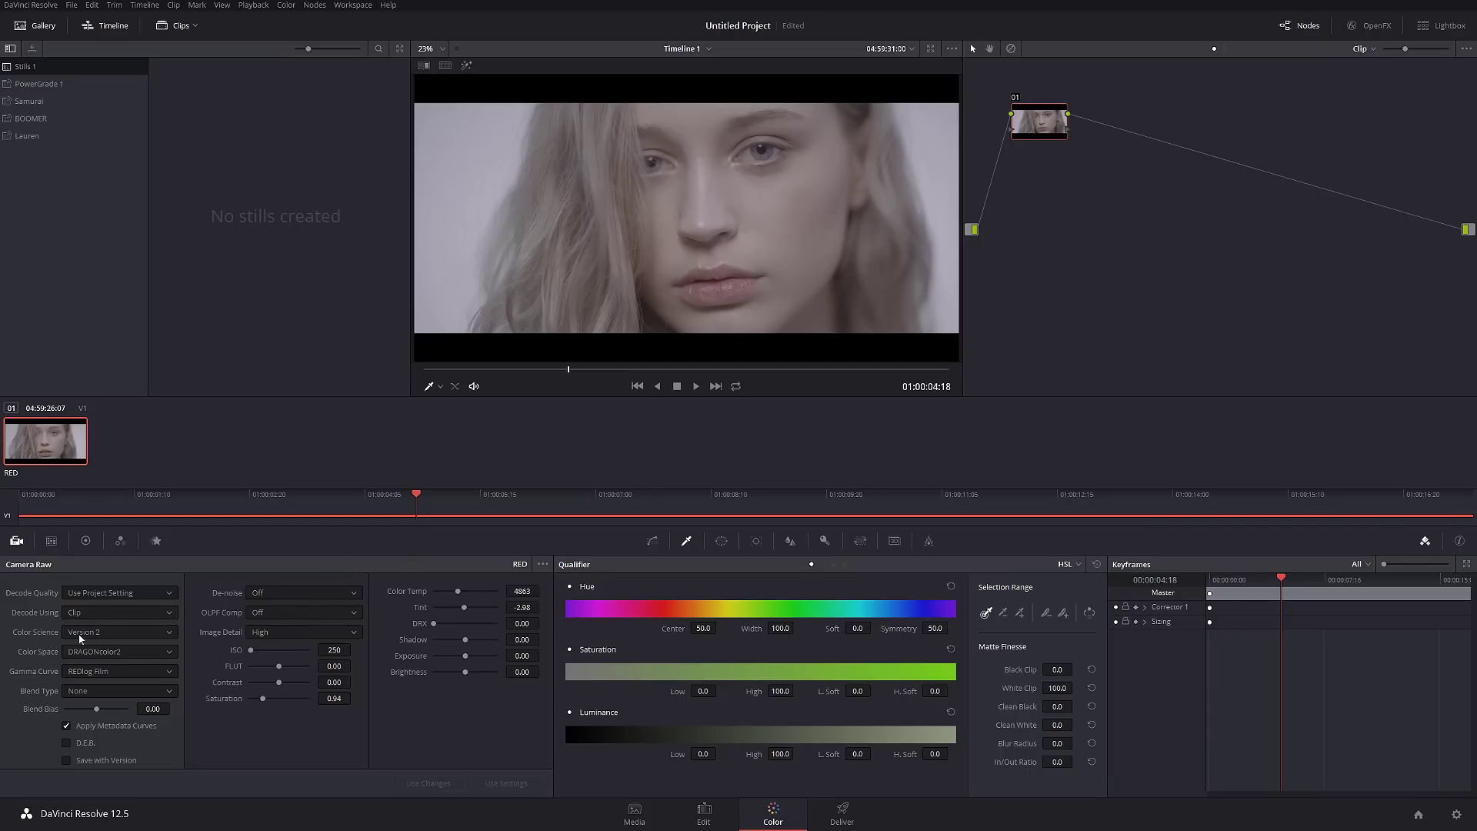
left_click(123, 669)
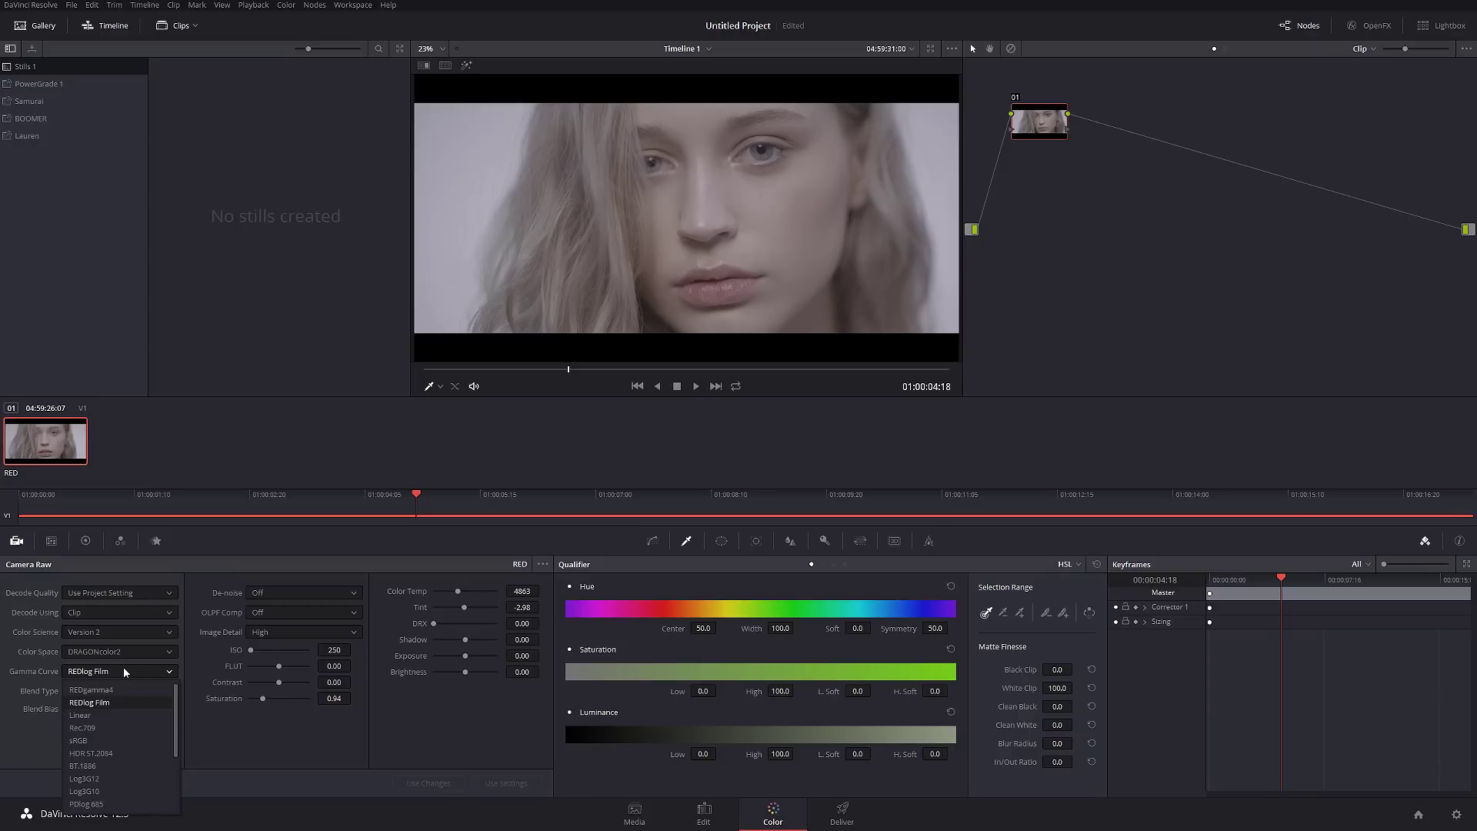
left_click(93, 703)
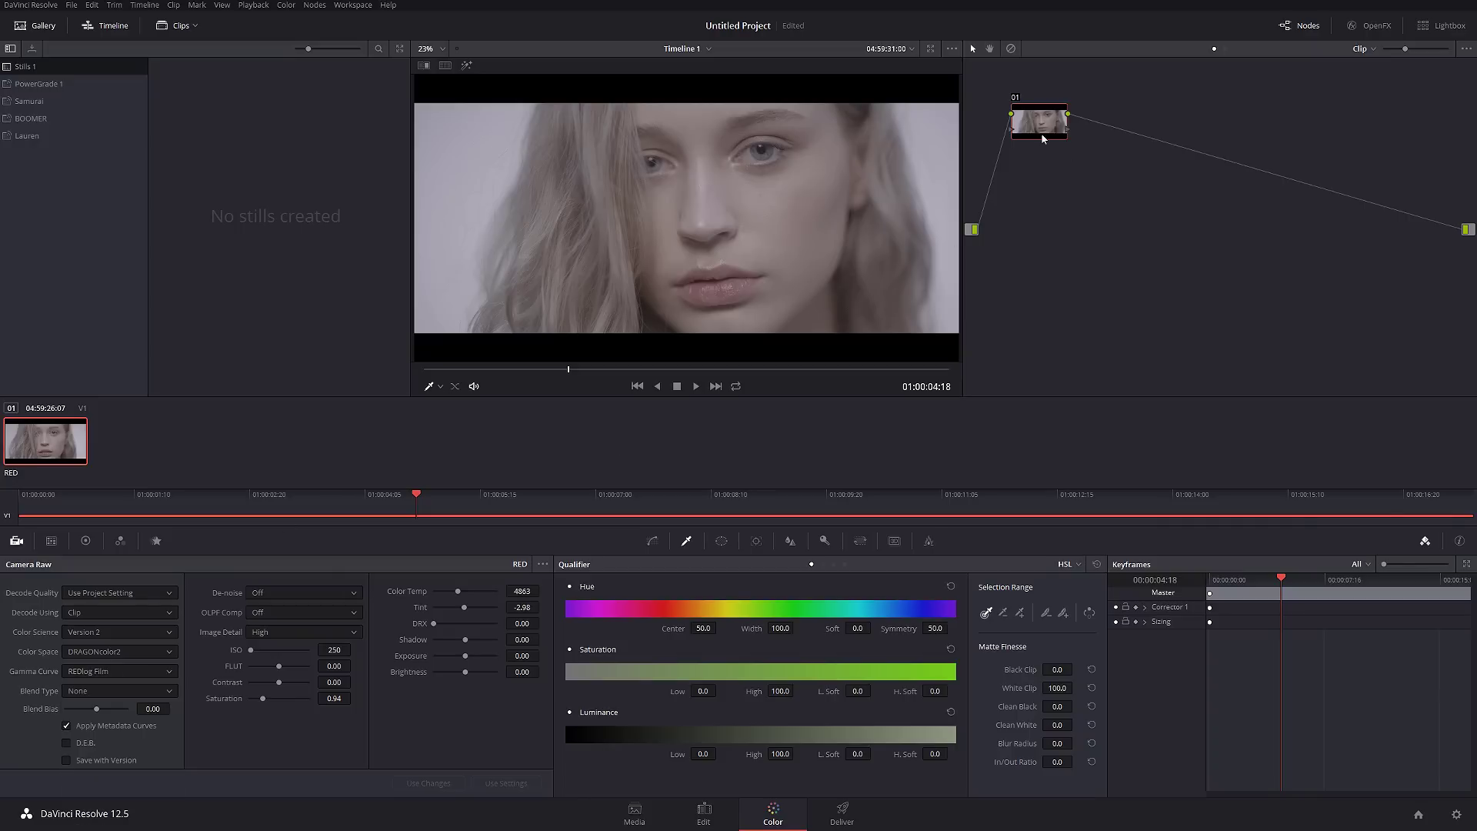
left_click_drag(1046, 132, 1032, 210)
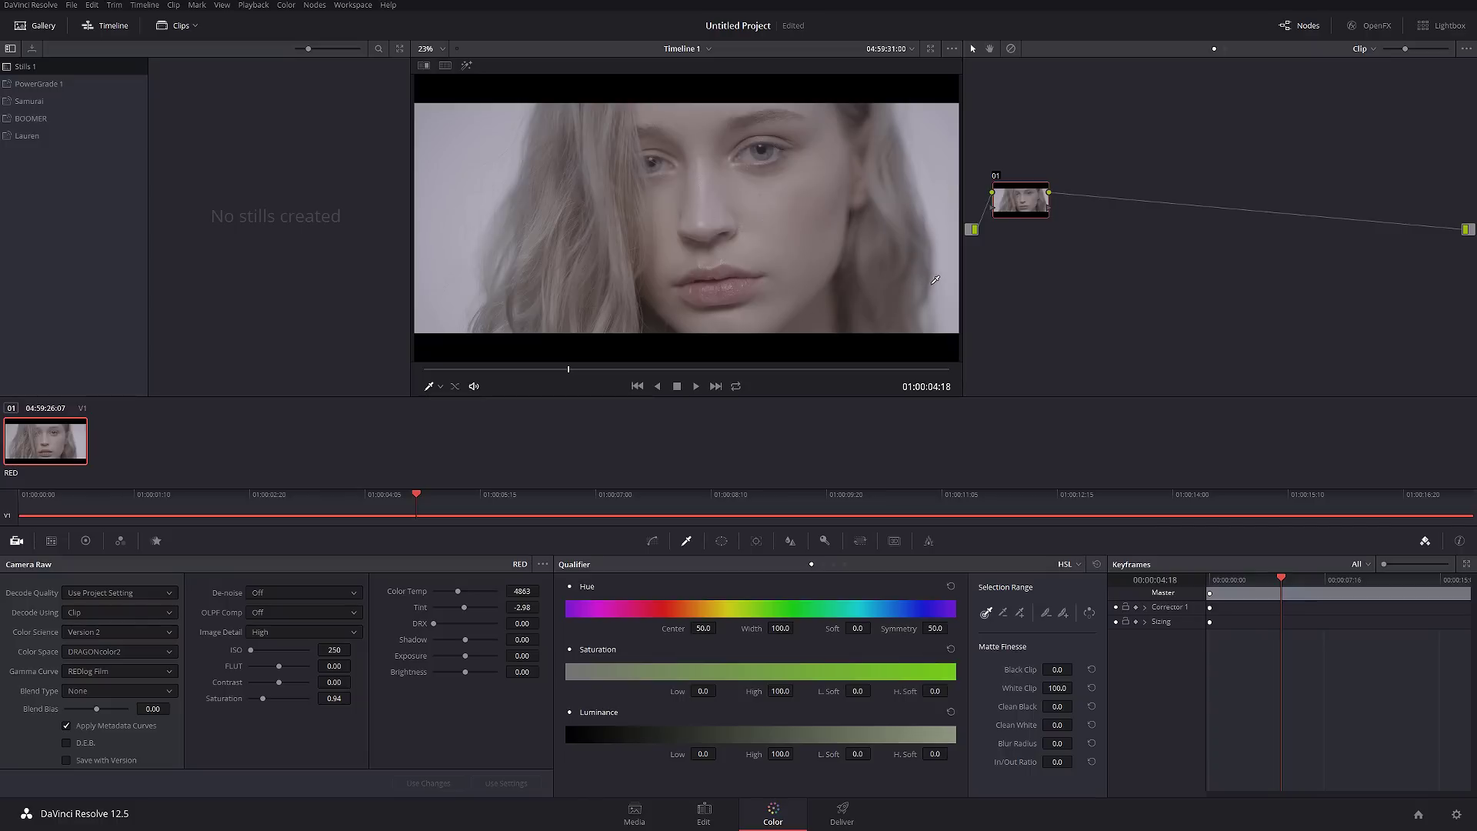
Step: Zoom the viewer in and set the spatial noise reduction Chroma threshold to 10.0 in Motion Effects
scroll(857, 216, "up", 1)
scroll(839, 233, "up", 5)
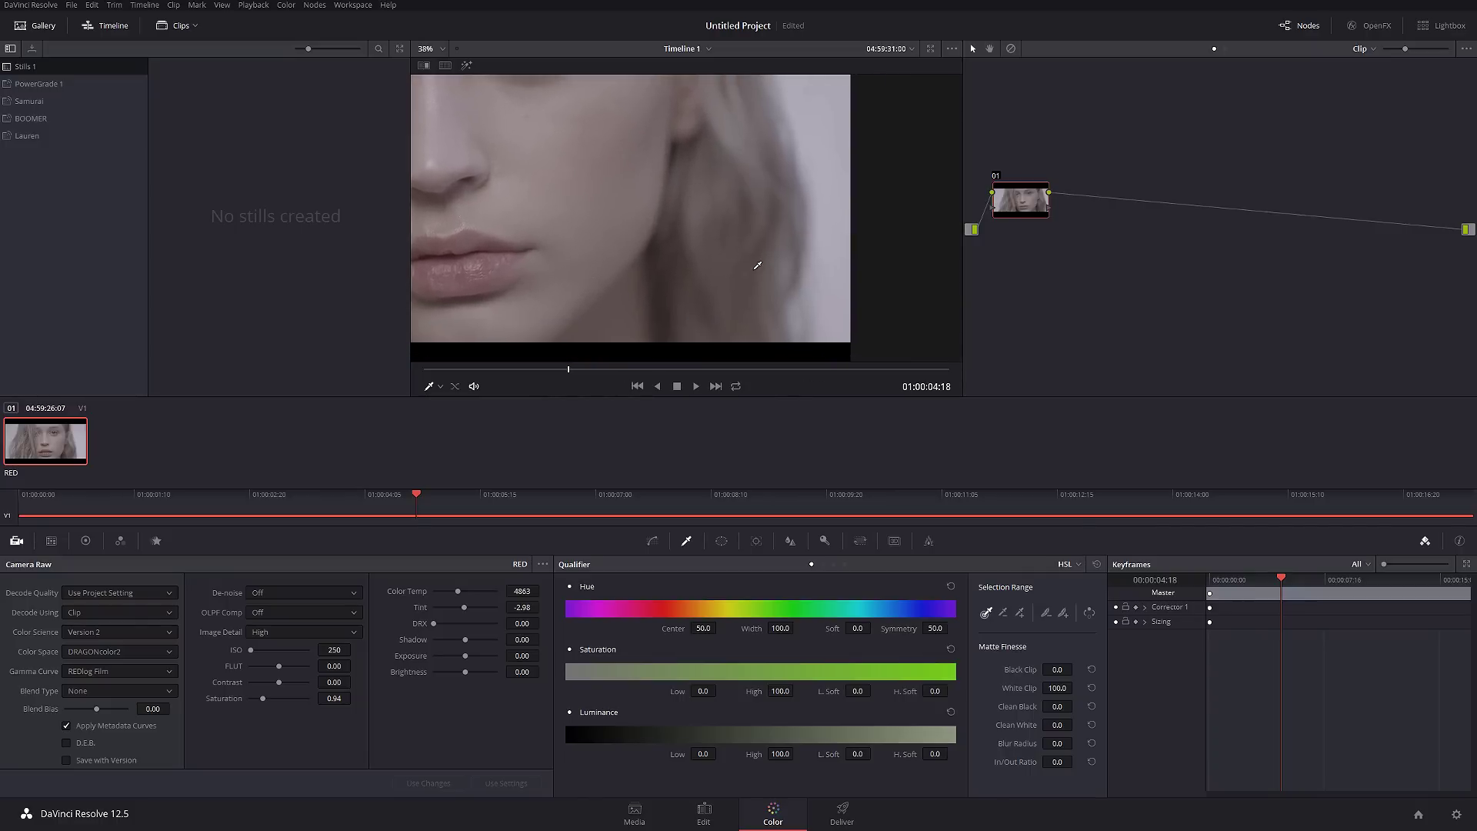
scroll(751, 249, "up", 5)
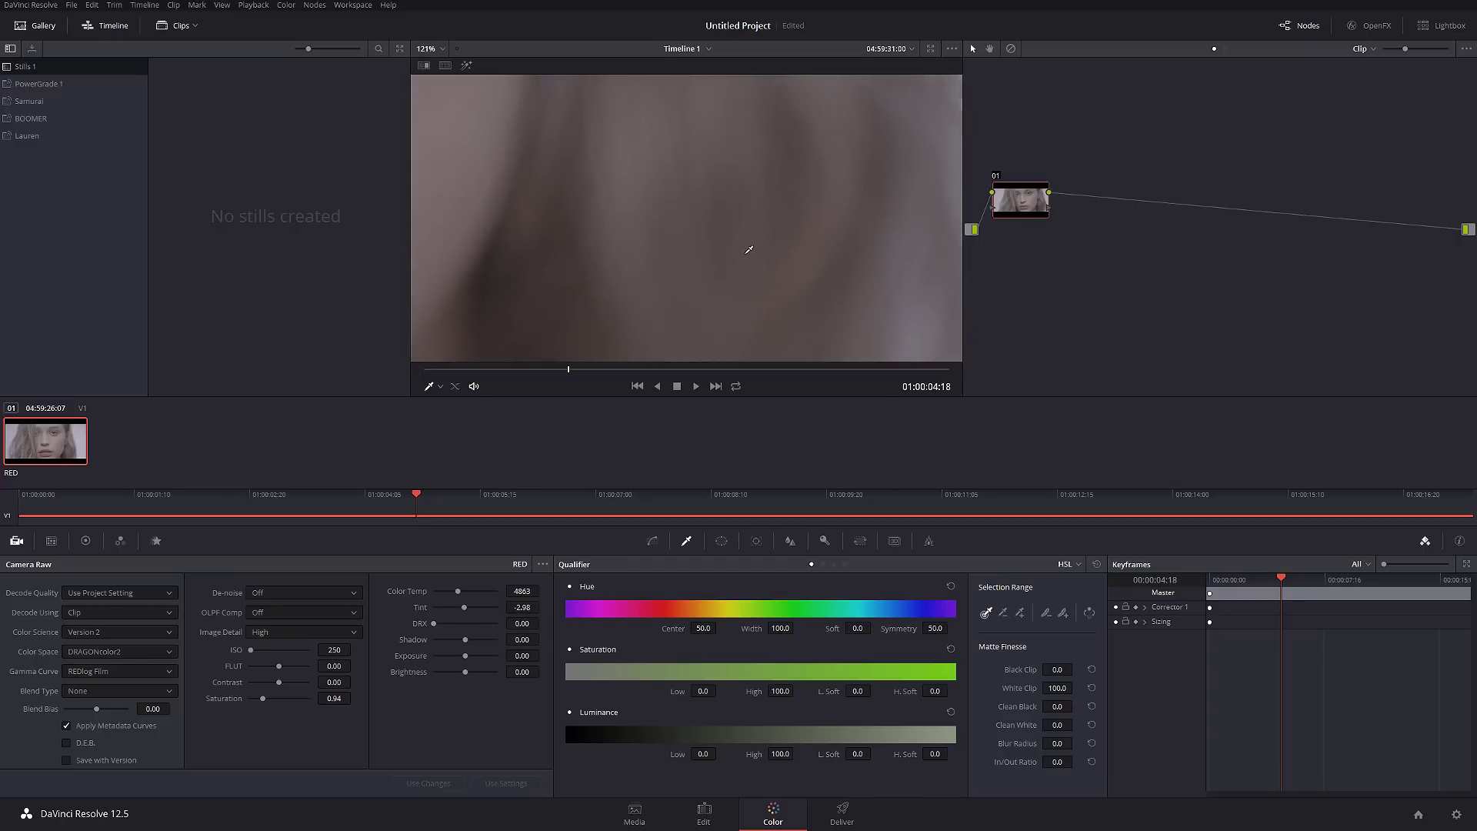
scroll(758, 245, "up", 1)
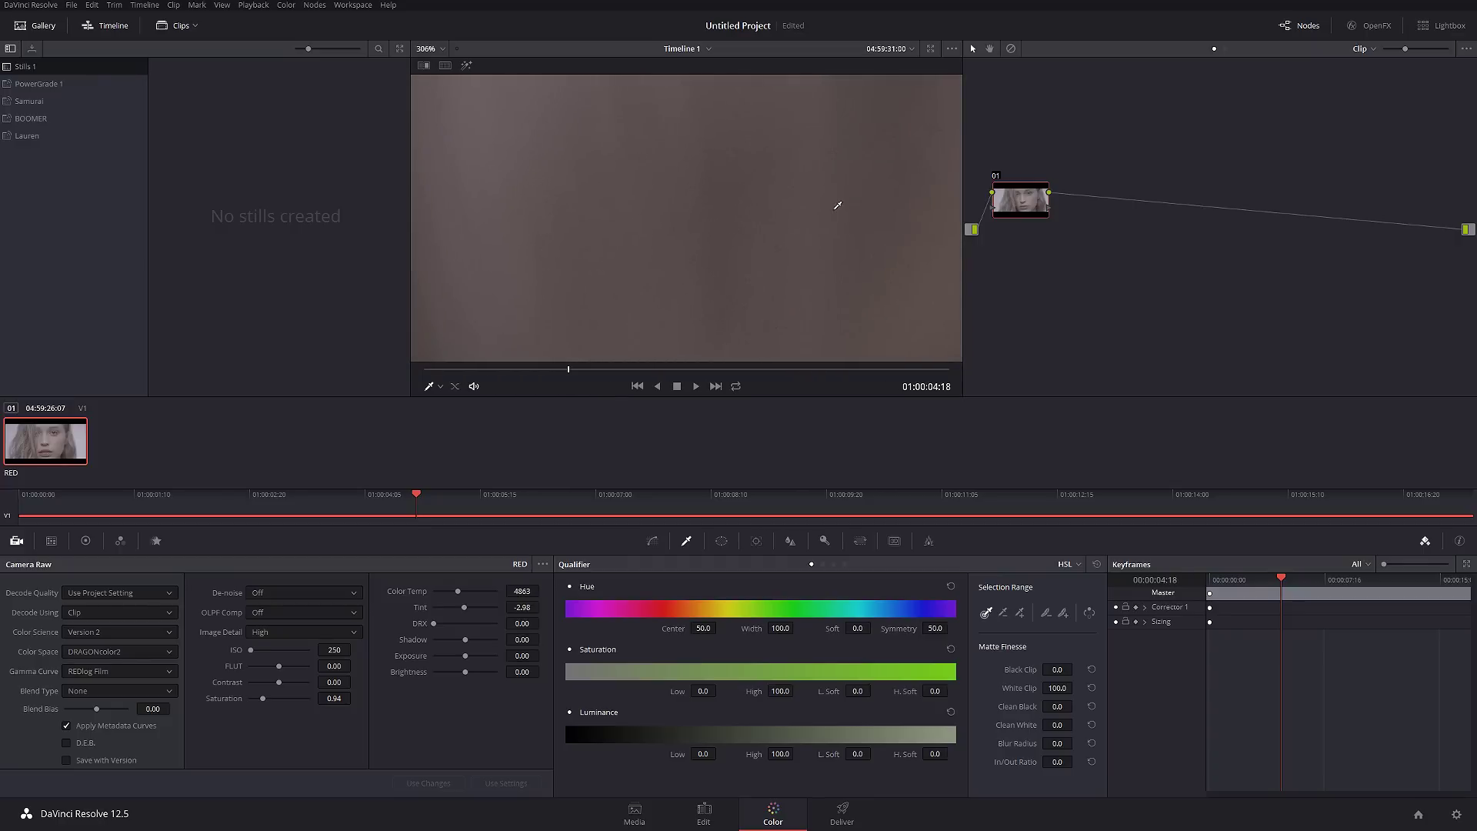
left_click(156, 541)
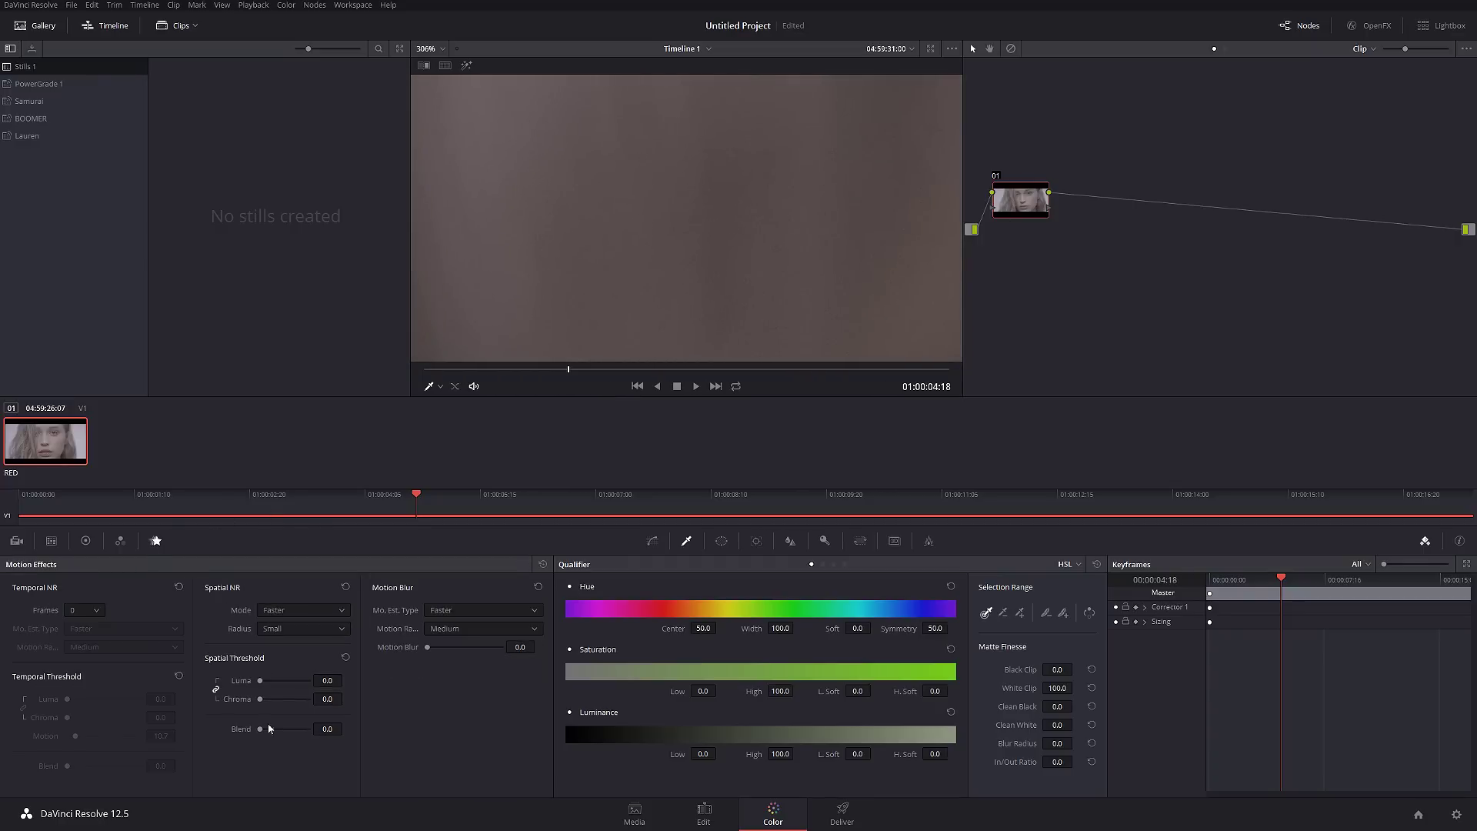
left_click(327, 698)
type("10")
key("Return")
Step: Disable and re-enable node 01 to compare the image with and without denoise
scroll(555, 271, "up", 3)
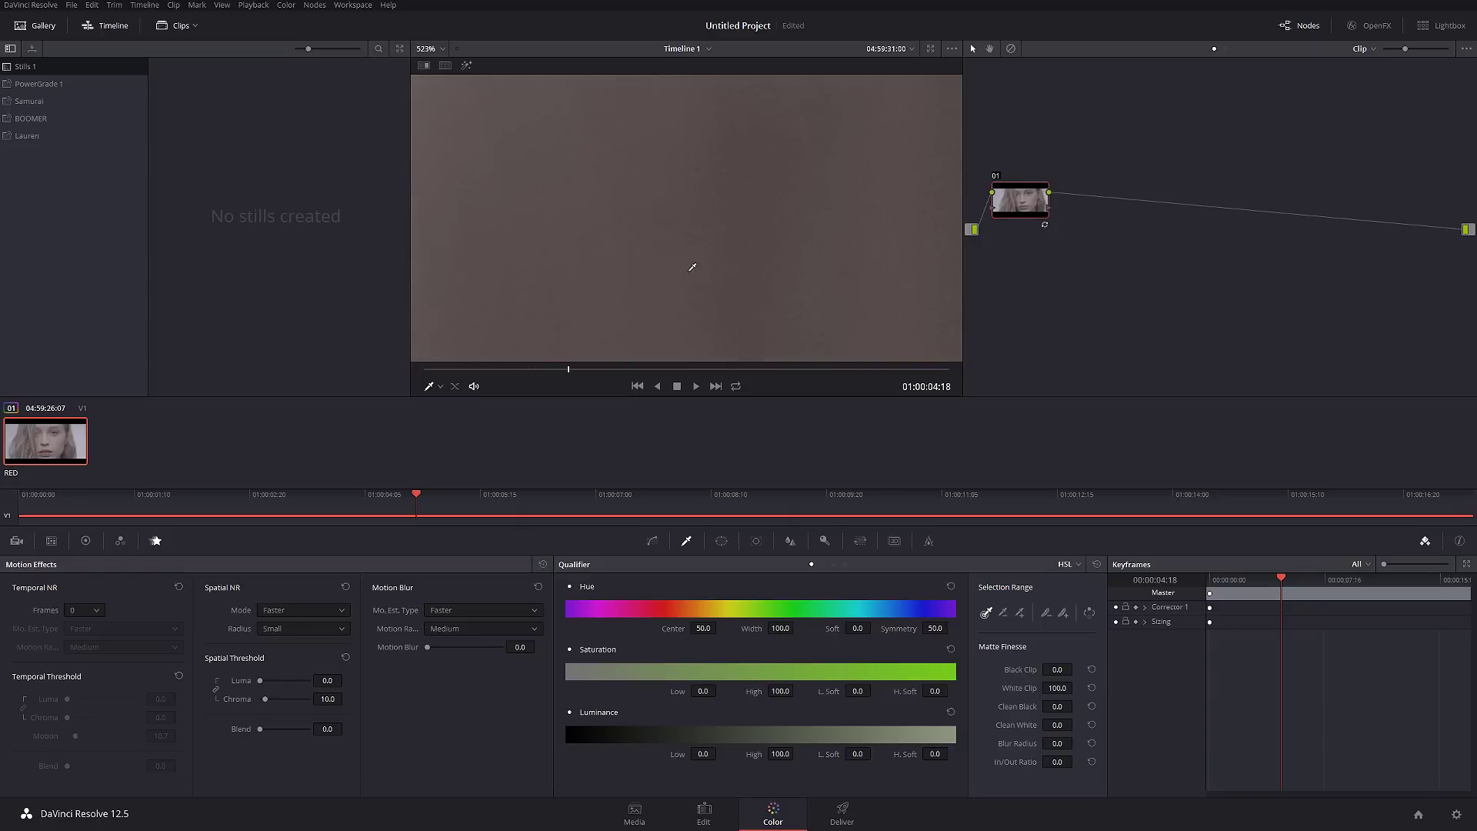
left_click(997, 177)
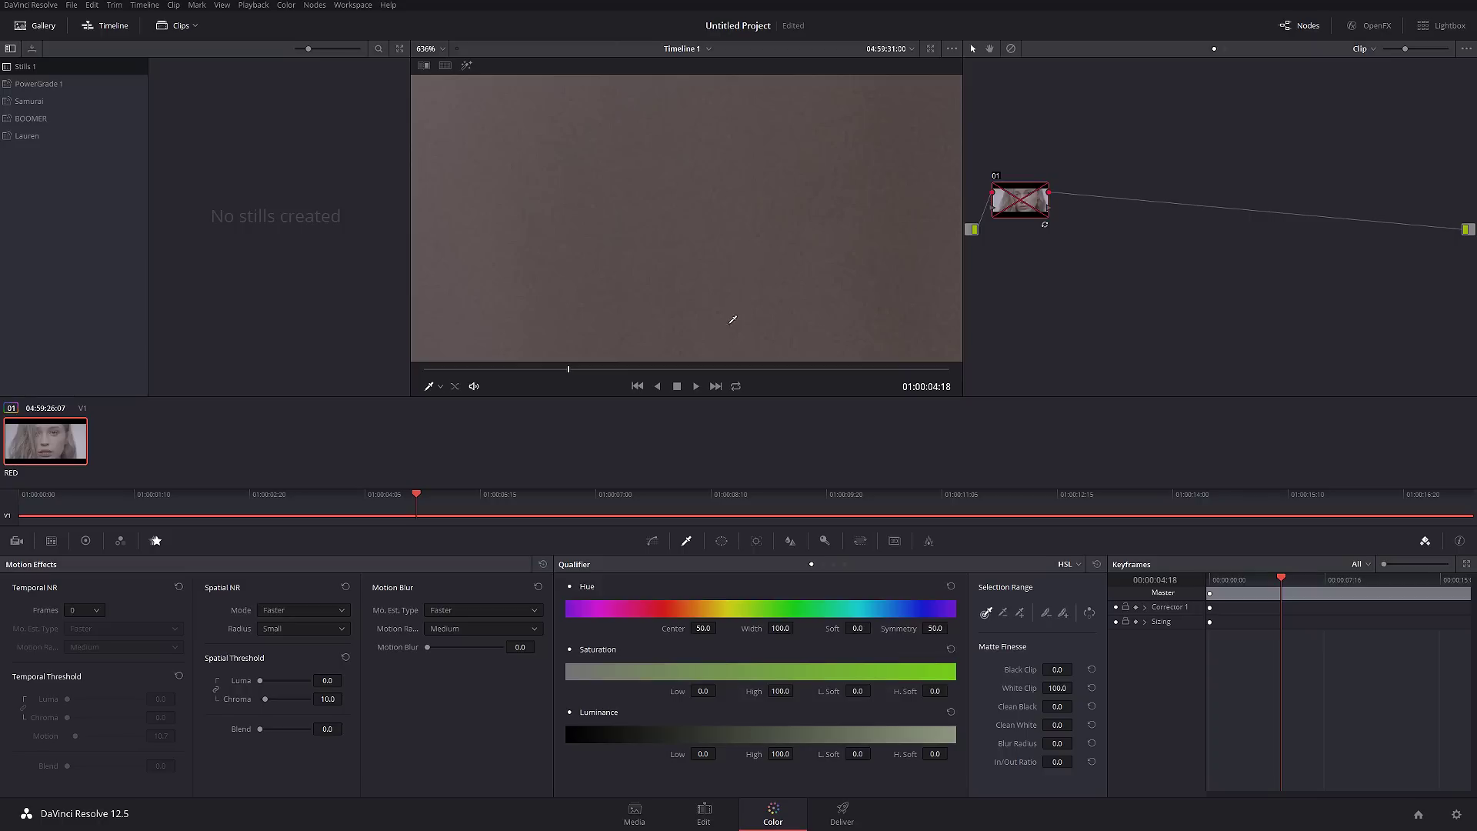
left_click(997, 178)
Step: Fit the frame in the viewer and label node 01 'Denoise'
key("shift+z")
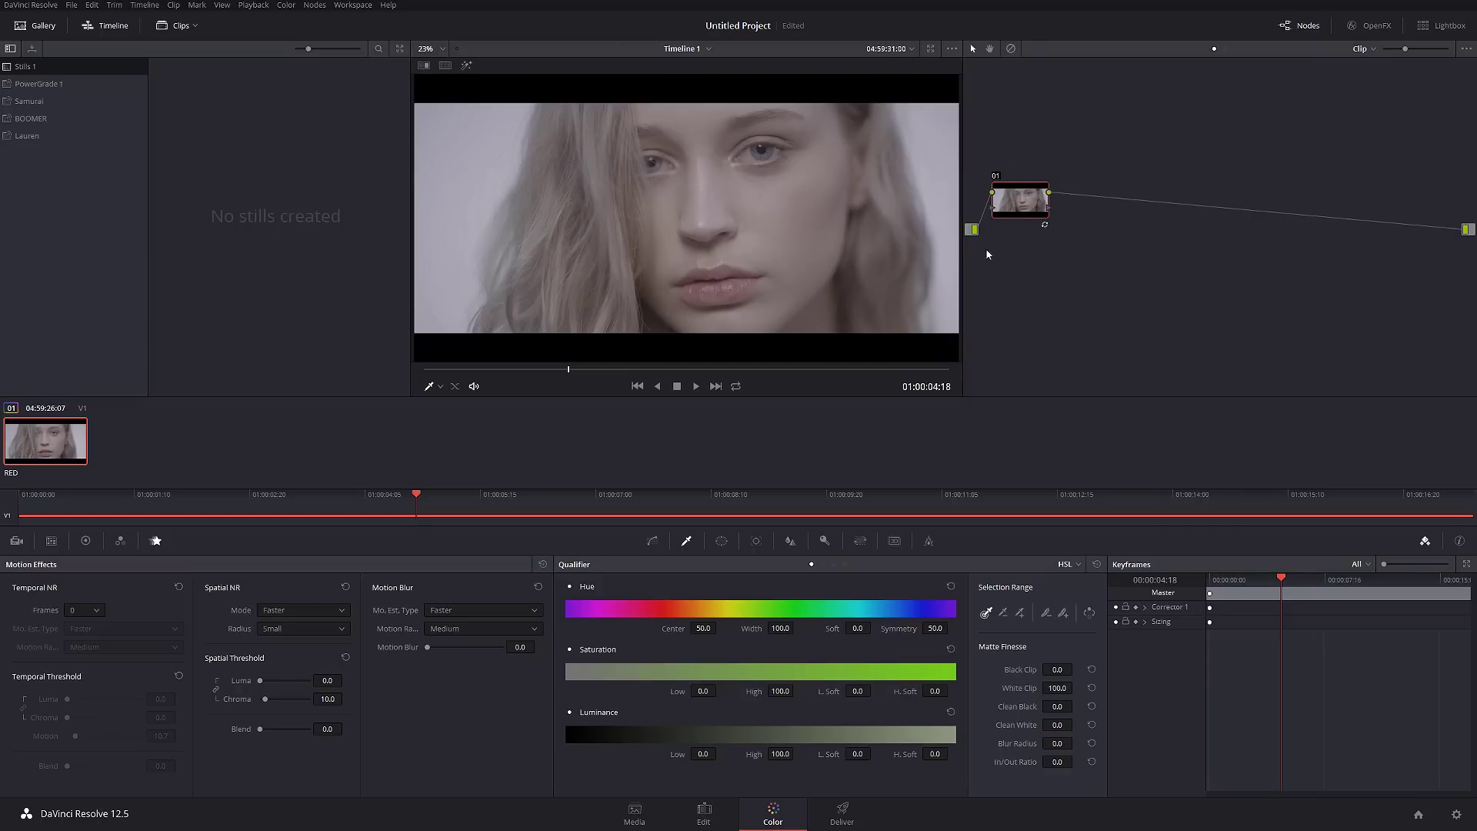
right_click(1003, 203)
left_click(1047, 229)
type("Denoise")
key("Return")
Step: Add a serial node 02 after Denoise and label it 'Saturation'
key("alt+s")
right_click(1085, 200)
left_click(1119, 222)
type("Saturation")
key("Return")
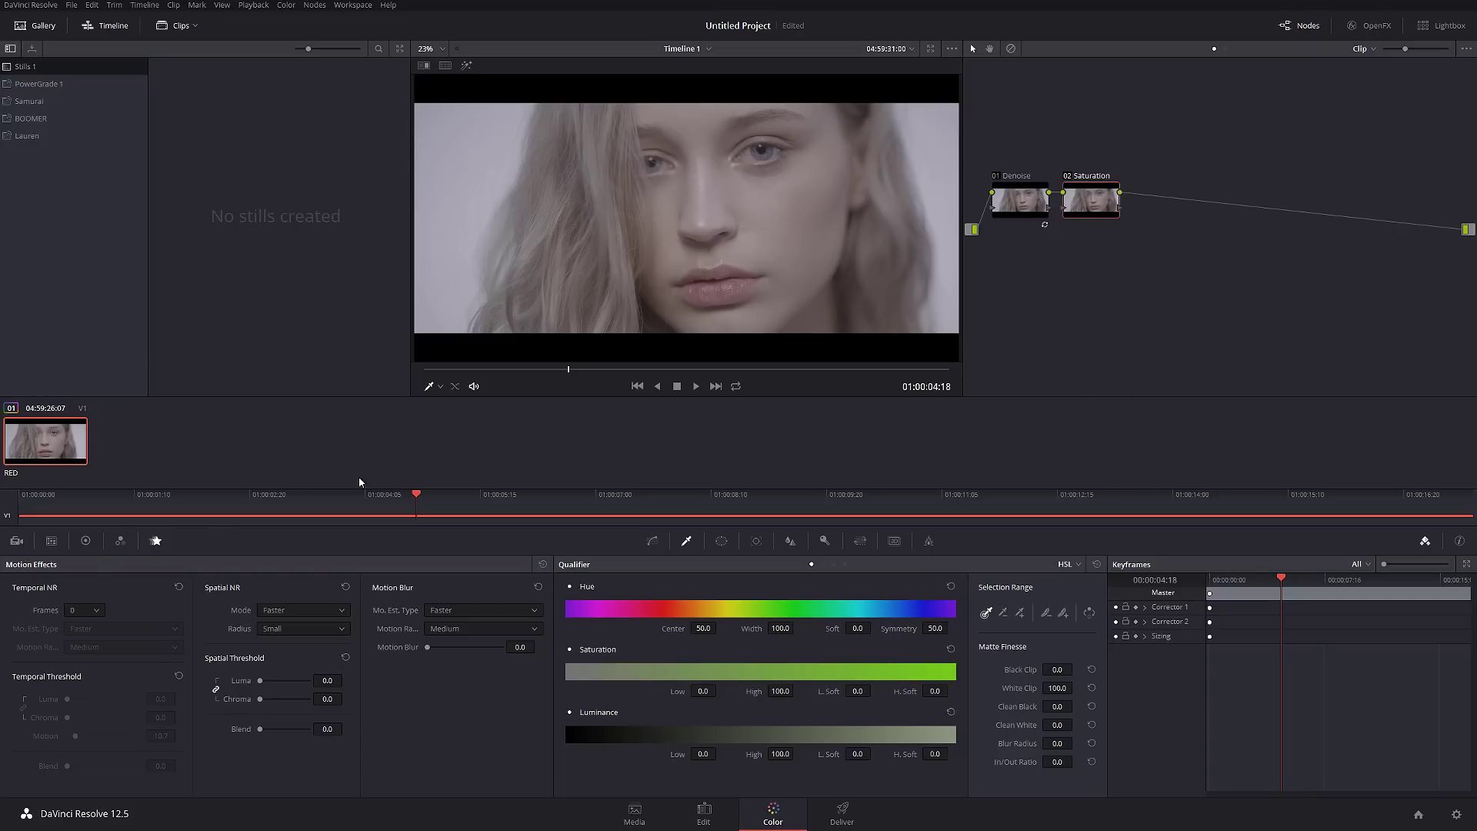
Step: Try saturation 100 in the Color Wheels, then set it back to 50
left_click(120, 541)
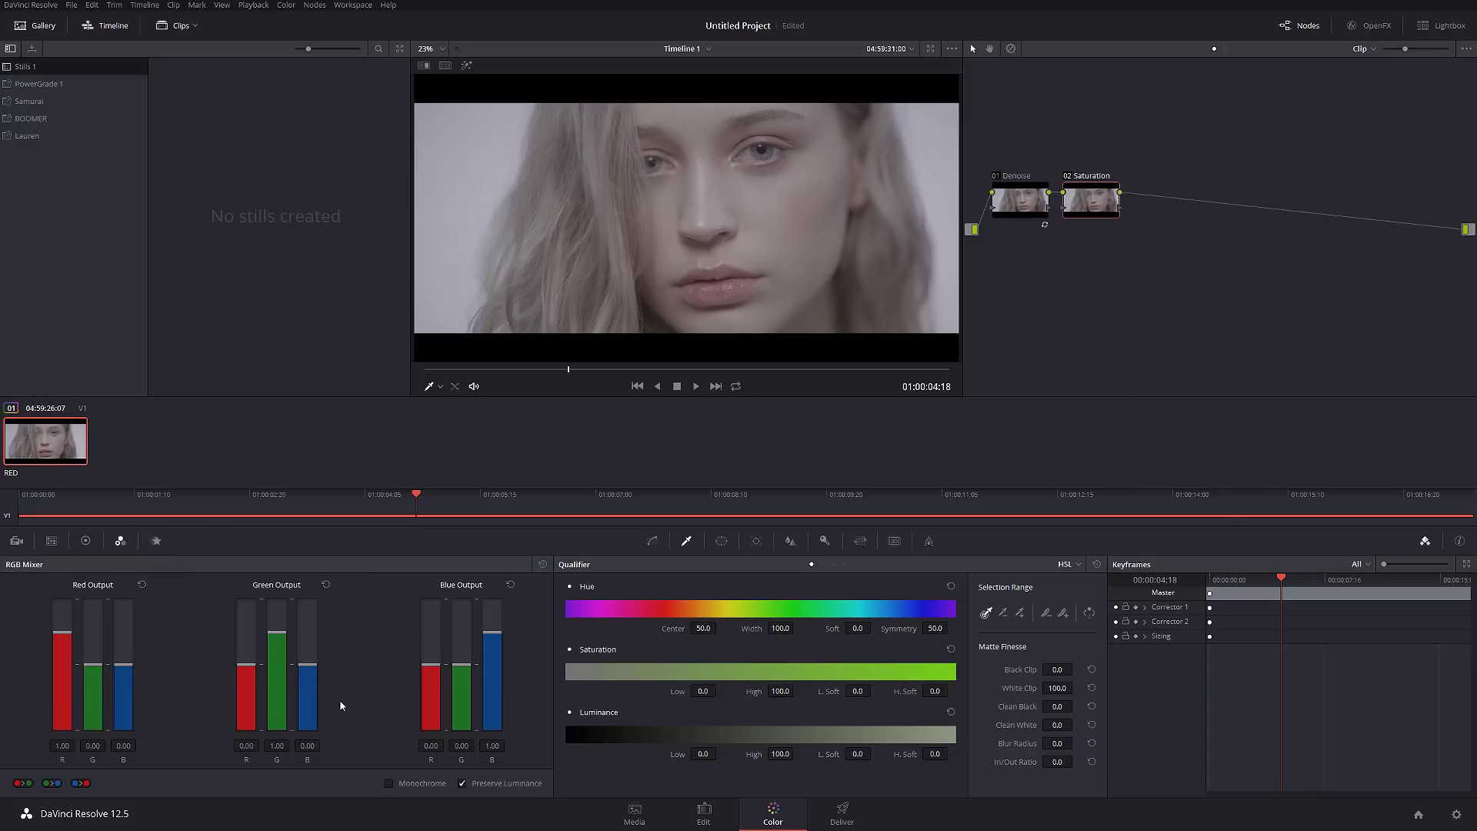
left_click(85, 541)
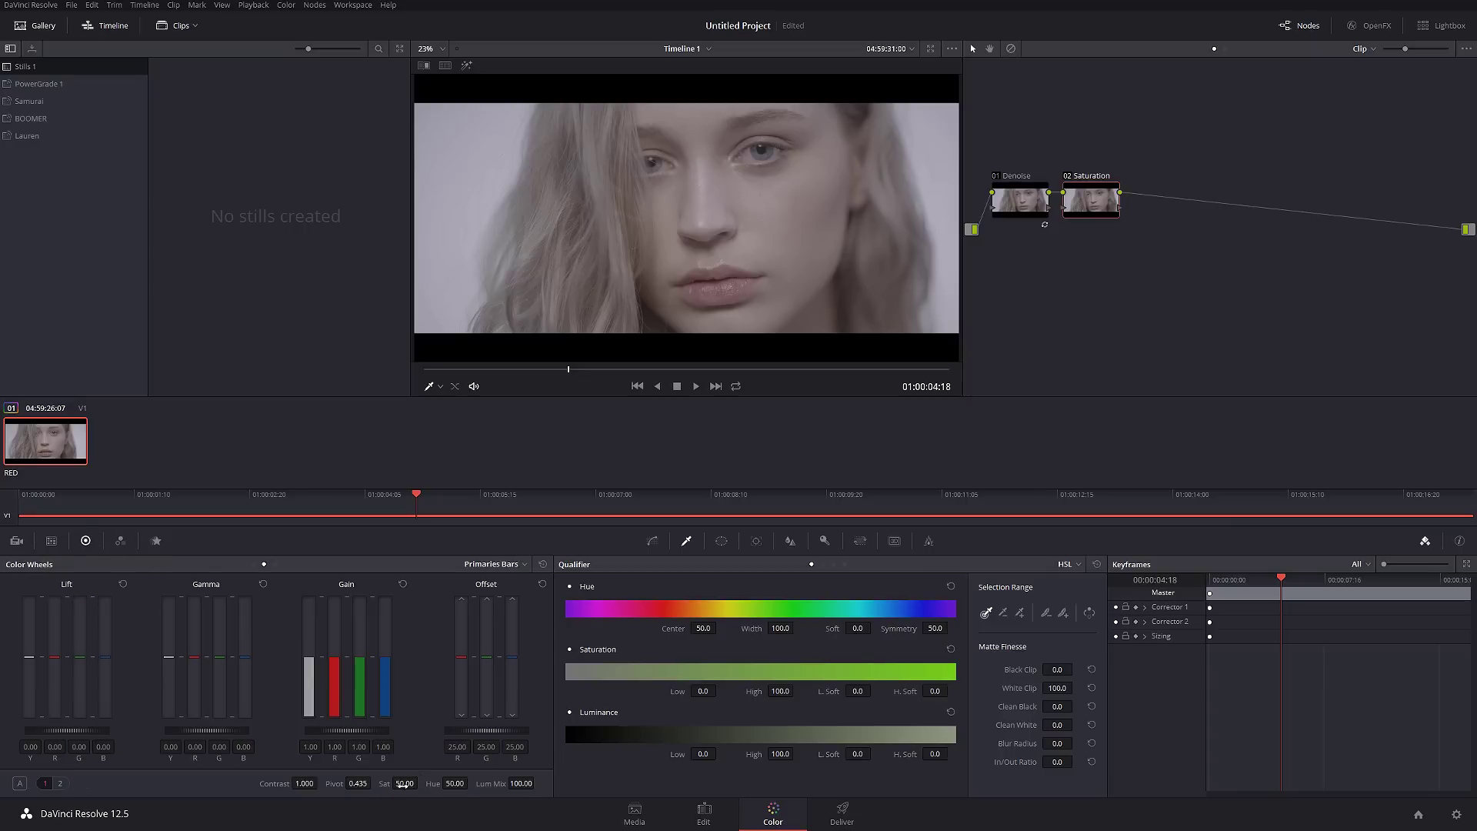
left_click_drag(421, 782, 421, 782)
left_click(403, 783)
type("50")
key("Return")
Step: Raise the RGB Mixer red, green and blue diagonal gains to 2.00
left_click(120, 541)
left_click_drag(62, 632, 62, 594)
left_click_drag(277, 634, 495, 567)
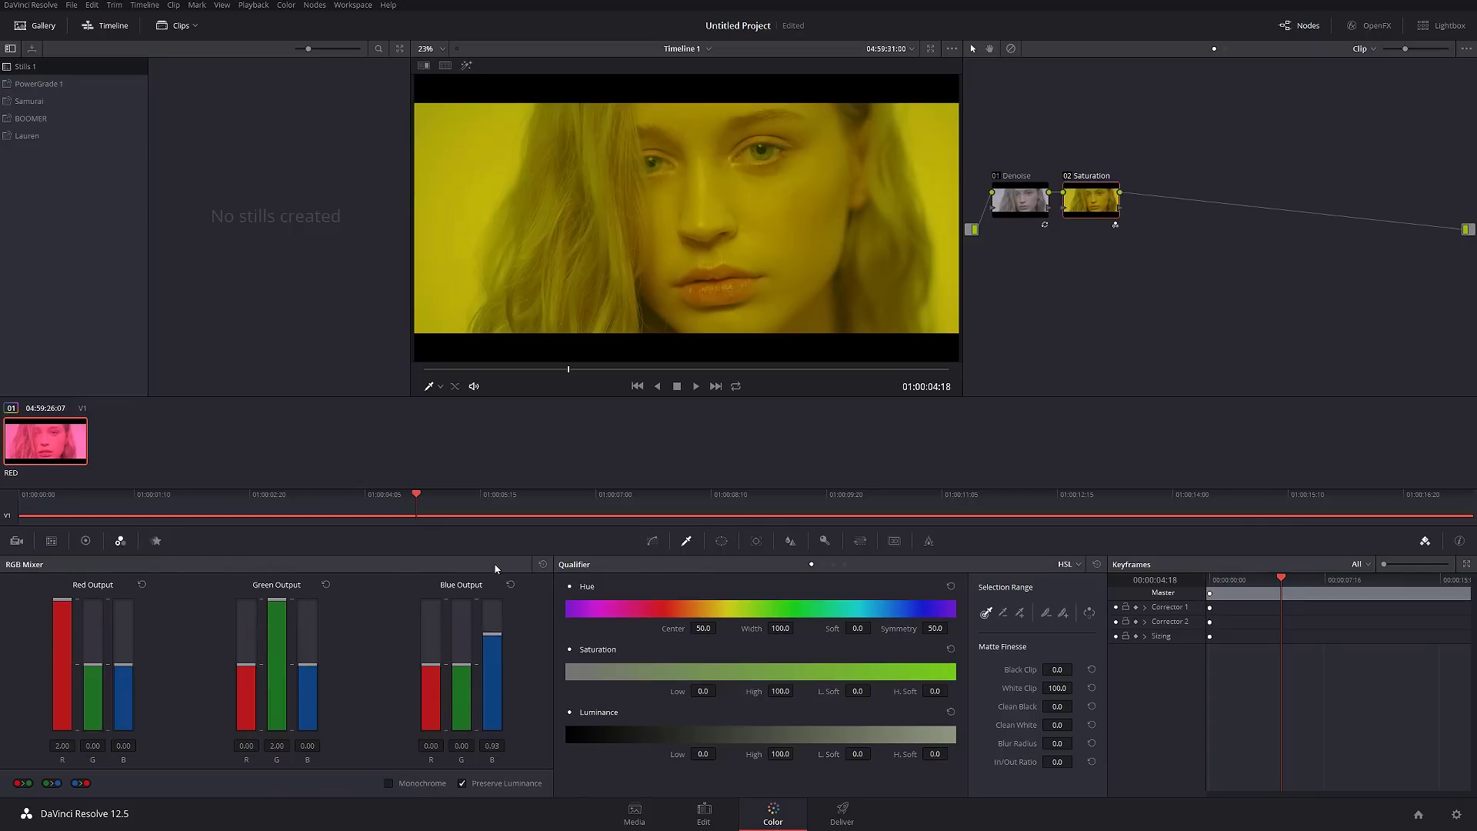
left_click_drag(492, 623, 464, 538)
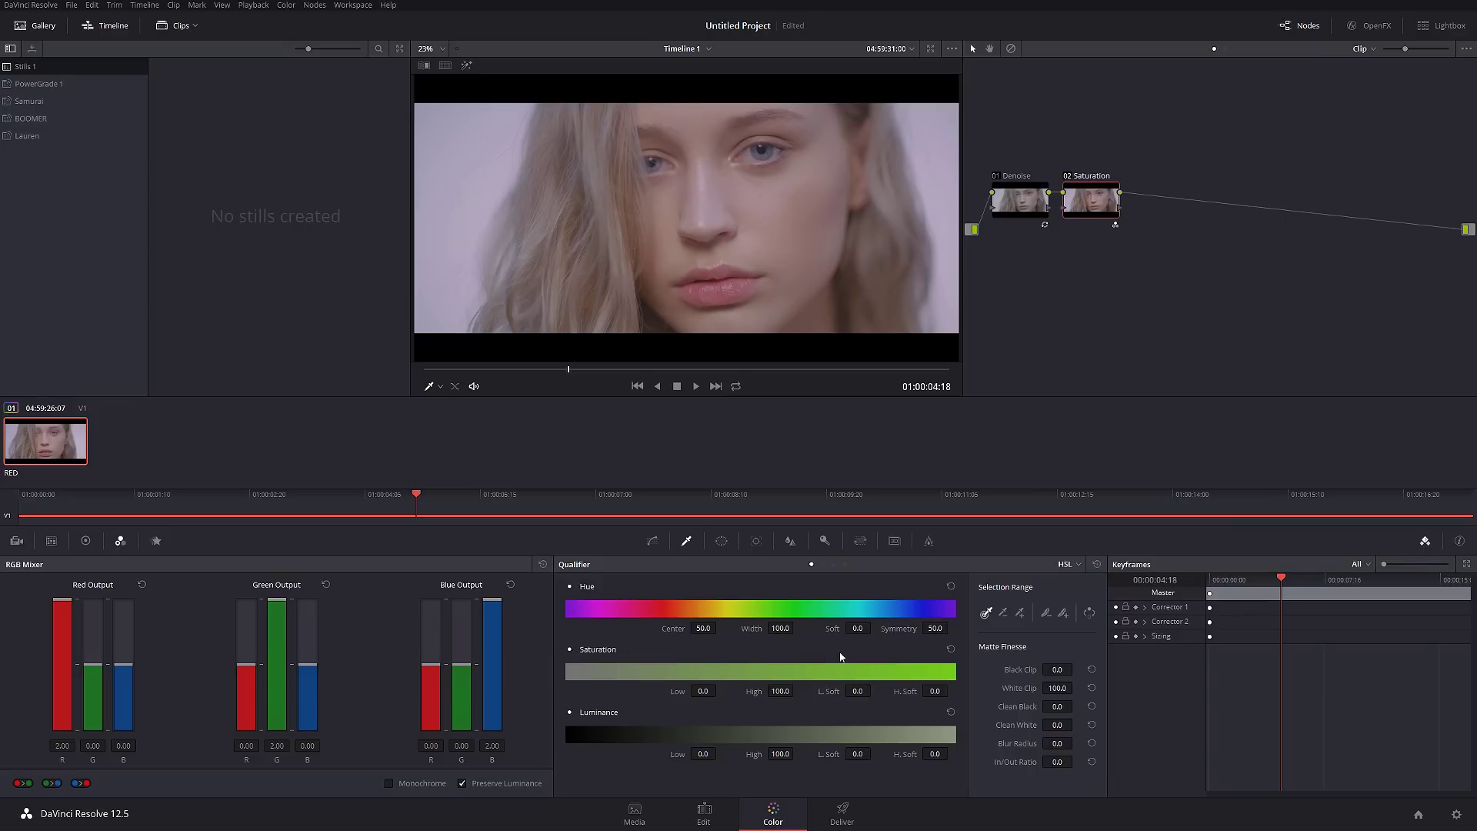
Step: At a later frame, bypass all nodes and re-enable them to compare with the ungraded clip
left_click_drag(569, 369, 694, 369)
key("alt+d")
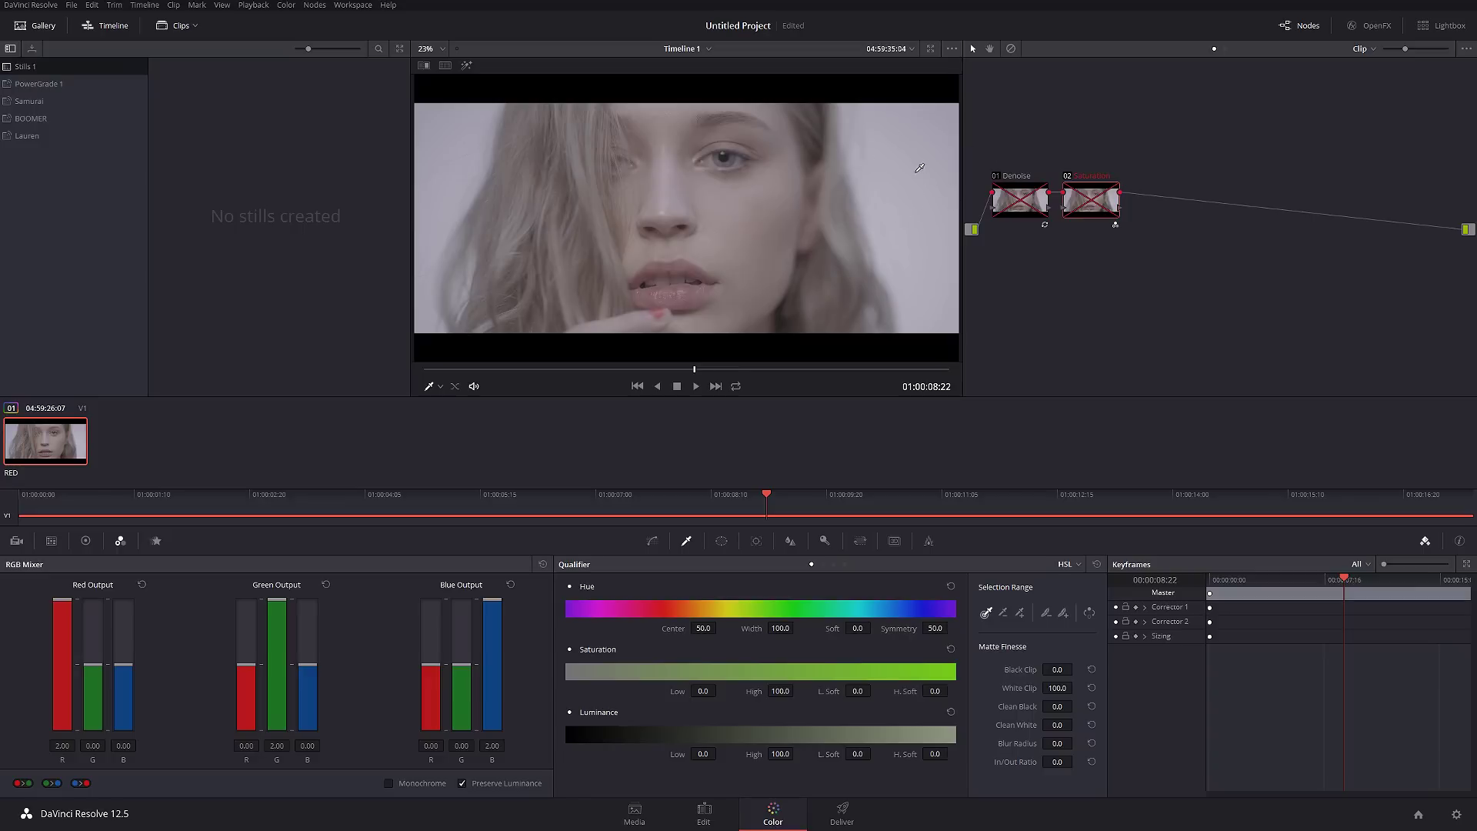
key("alt+d")
Step: Show the scopes in a smaller floating window off the viewer with a single Vectorscope
key("ctrl+shift+w")
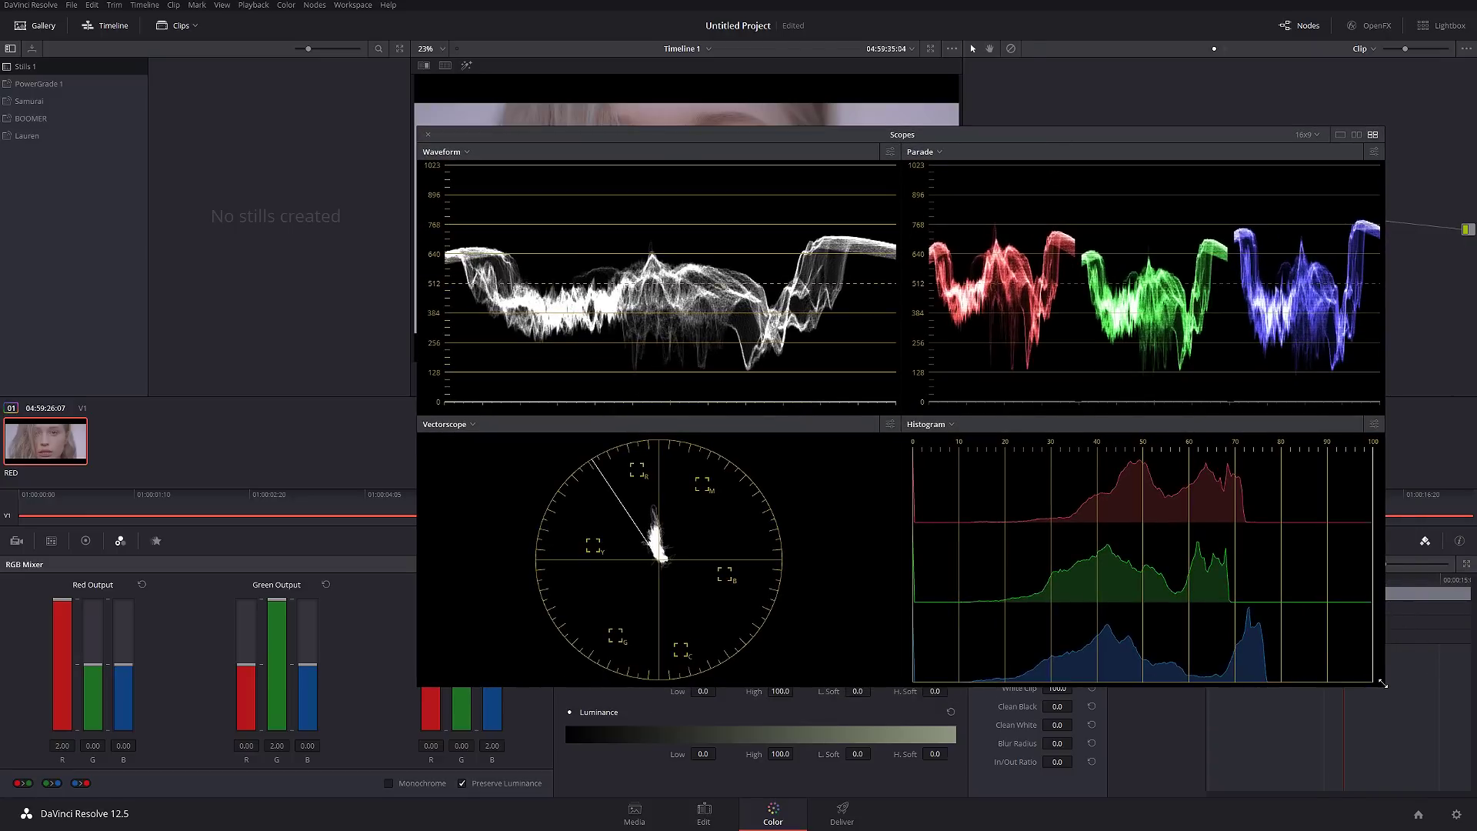
left_click_drag(1382, 683, 934, 430)
left_click_drag(592, 150, 1132, 461)
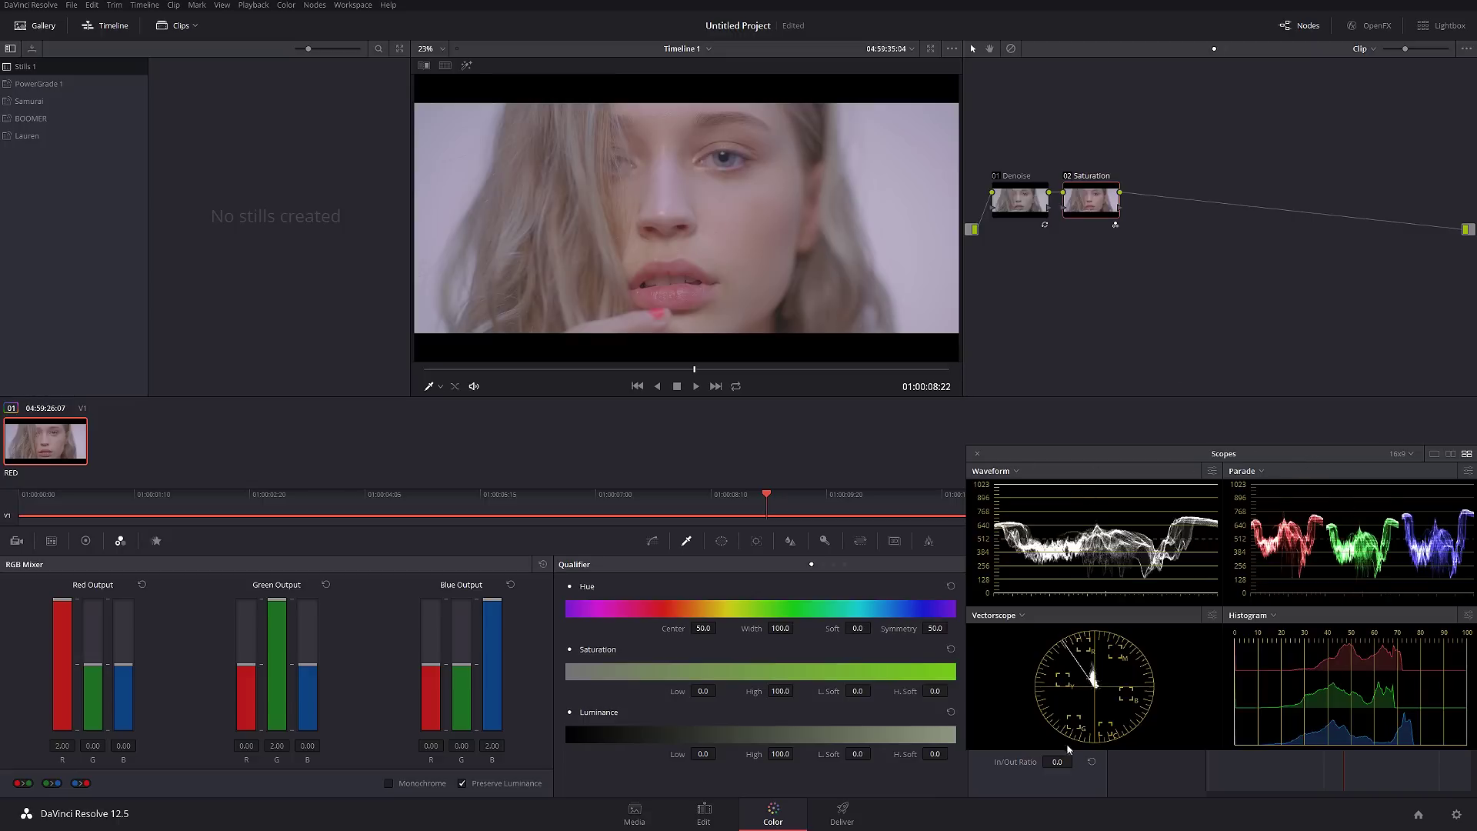
left_click(1434, 454)
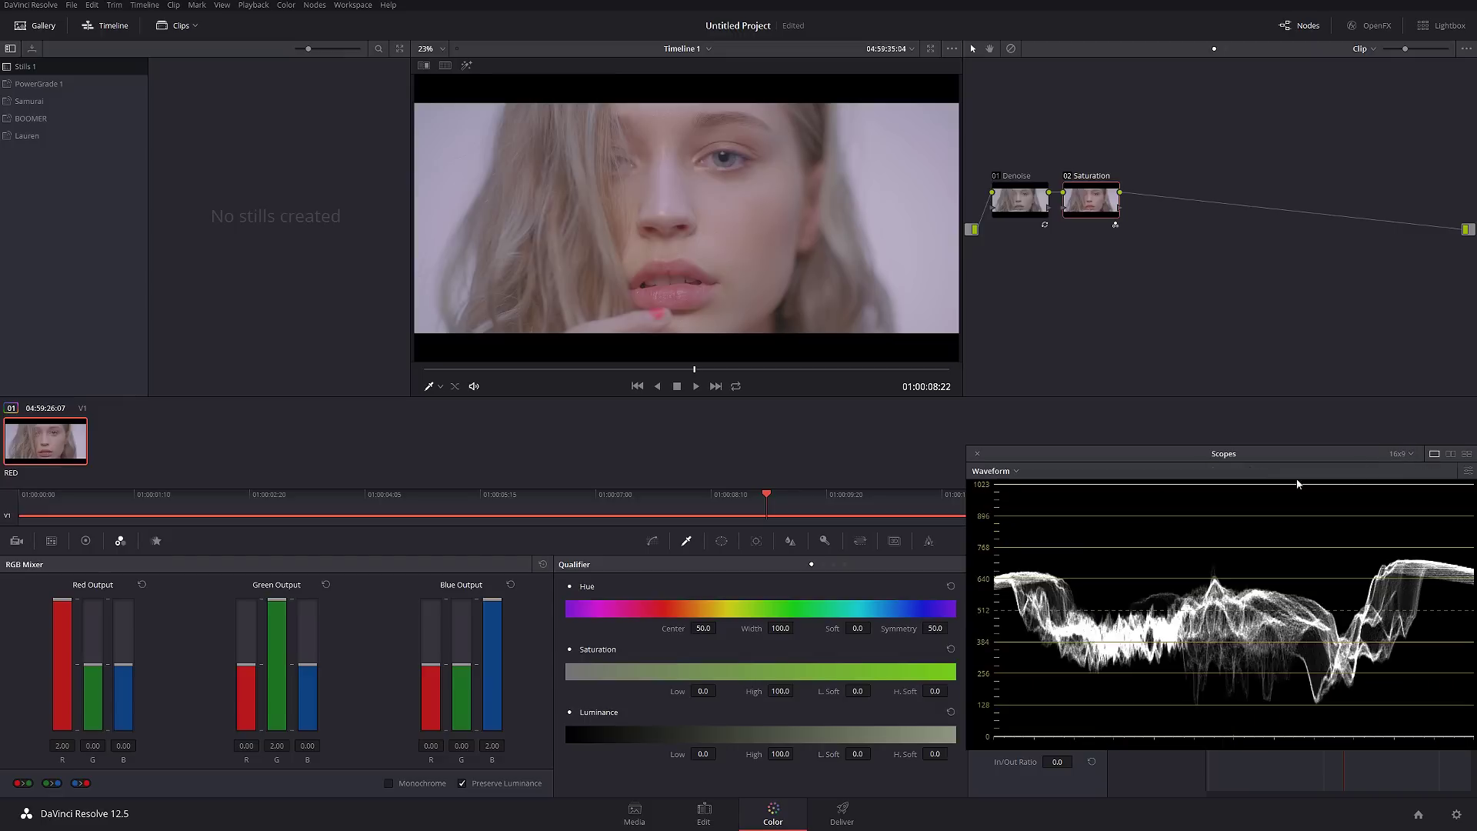
left_click(1014, 471)
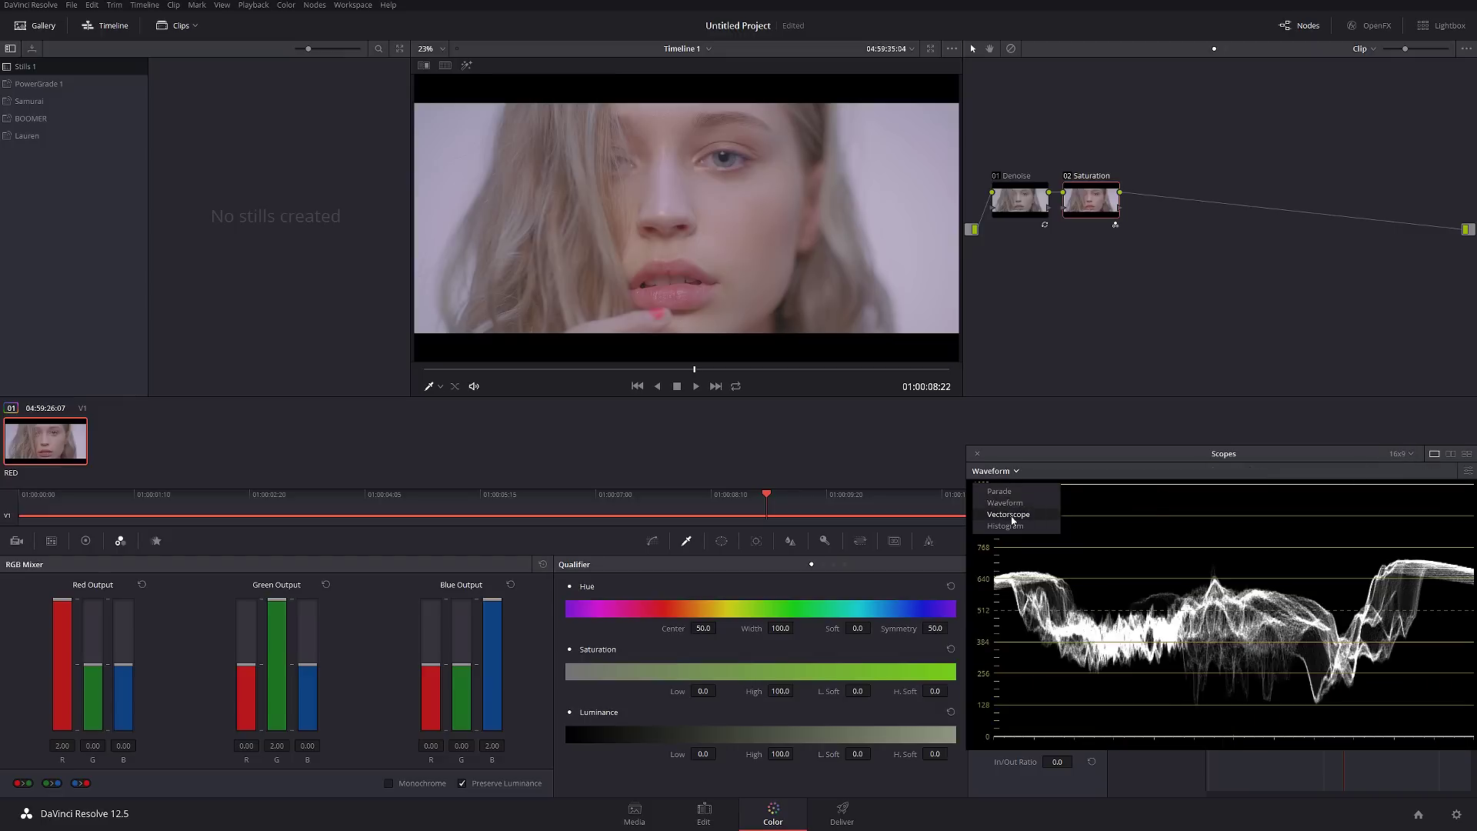
left_click(1017, 513)
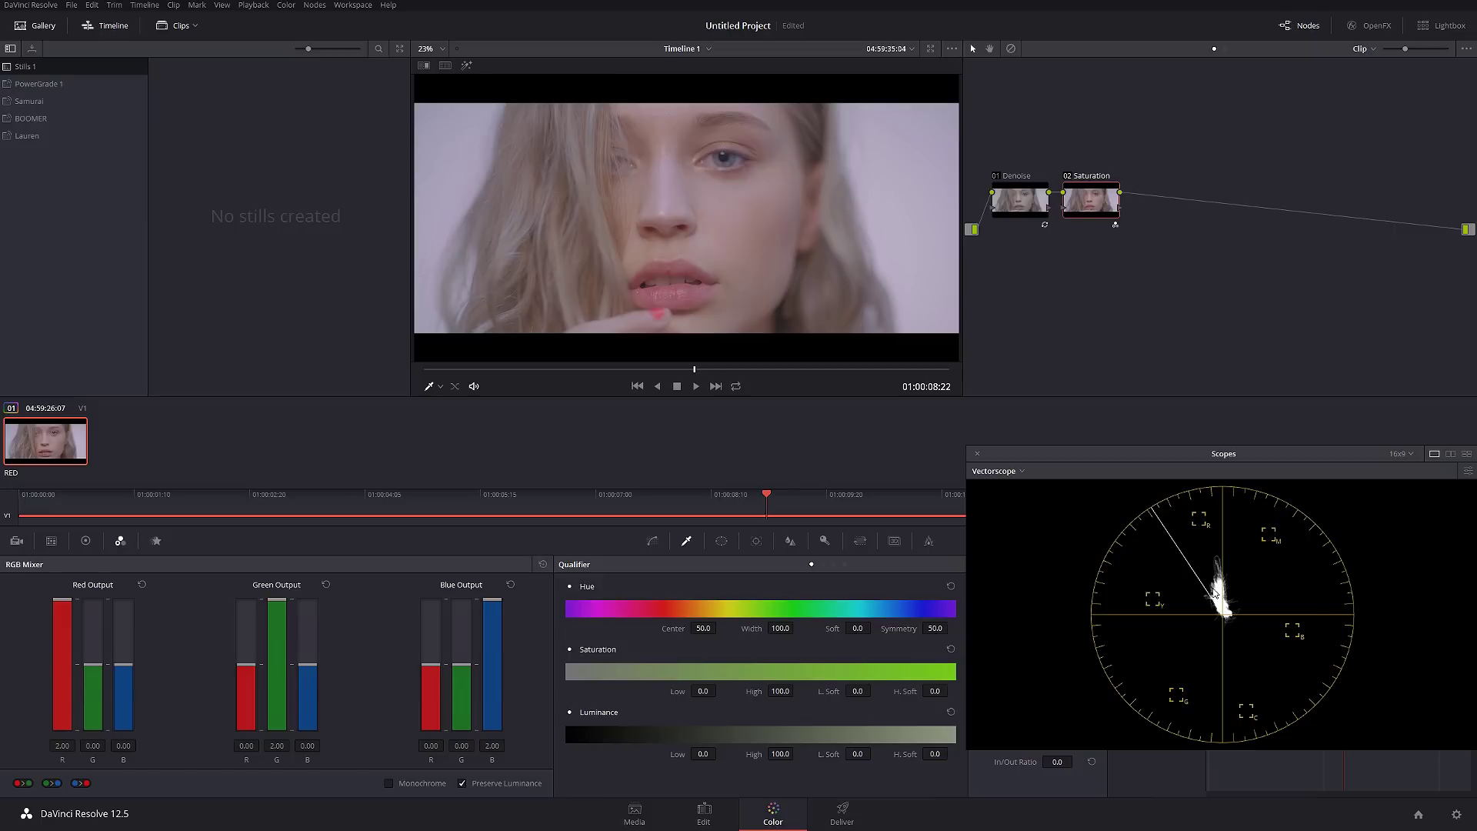
Step: Add serial node 03 after Saturation and label it 'White Balance'
key("alt+s")
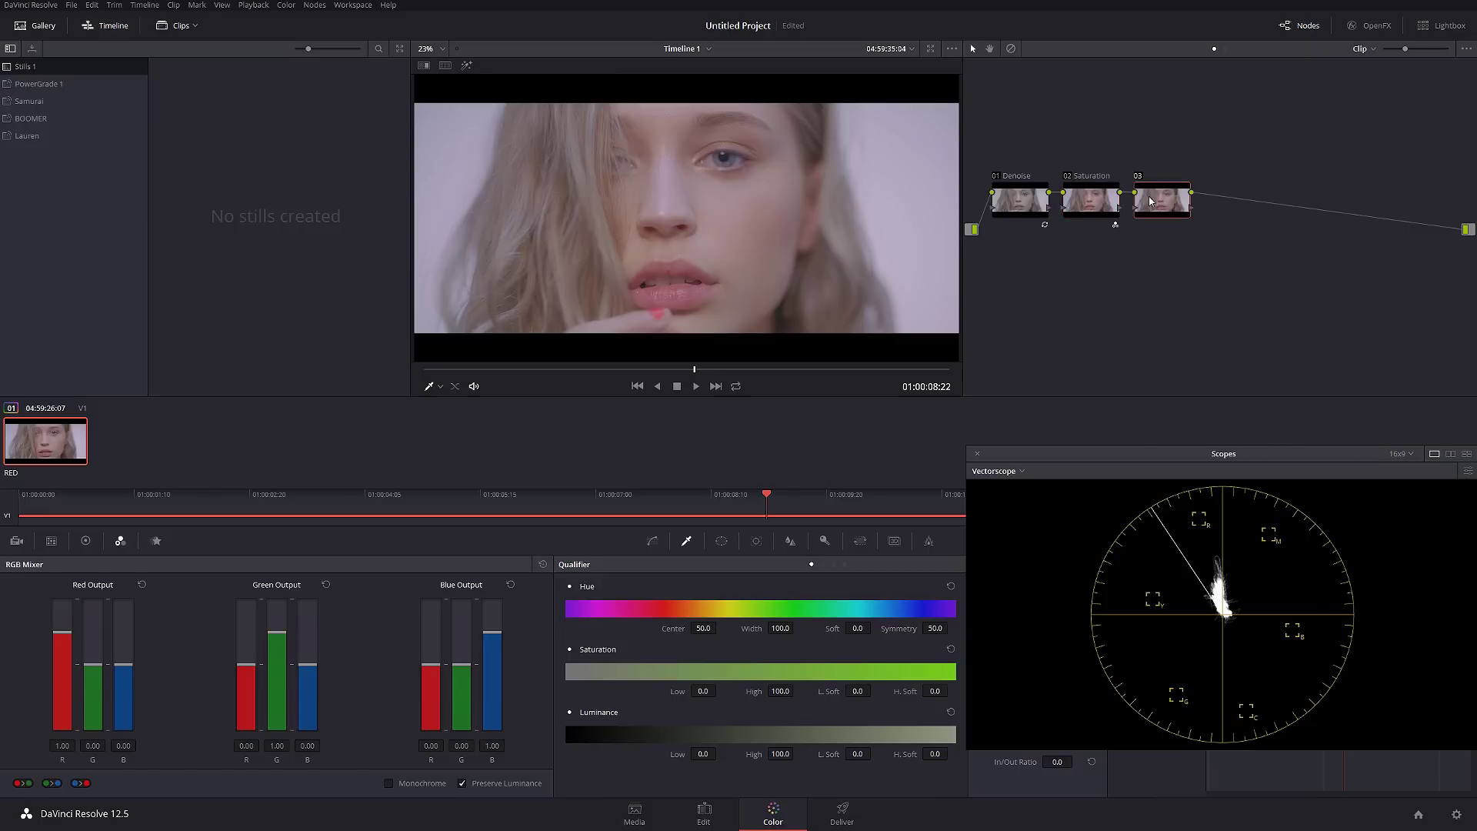
right_click(1152, 202)
left_click(1197, 227)
type("White Balance")
key("Return")
Step: Try cooling Temperature to -270 in the primaries, then reset it to 0
left_click(86, 541)
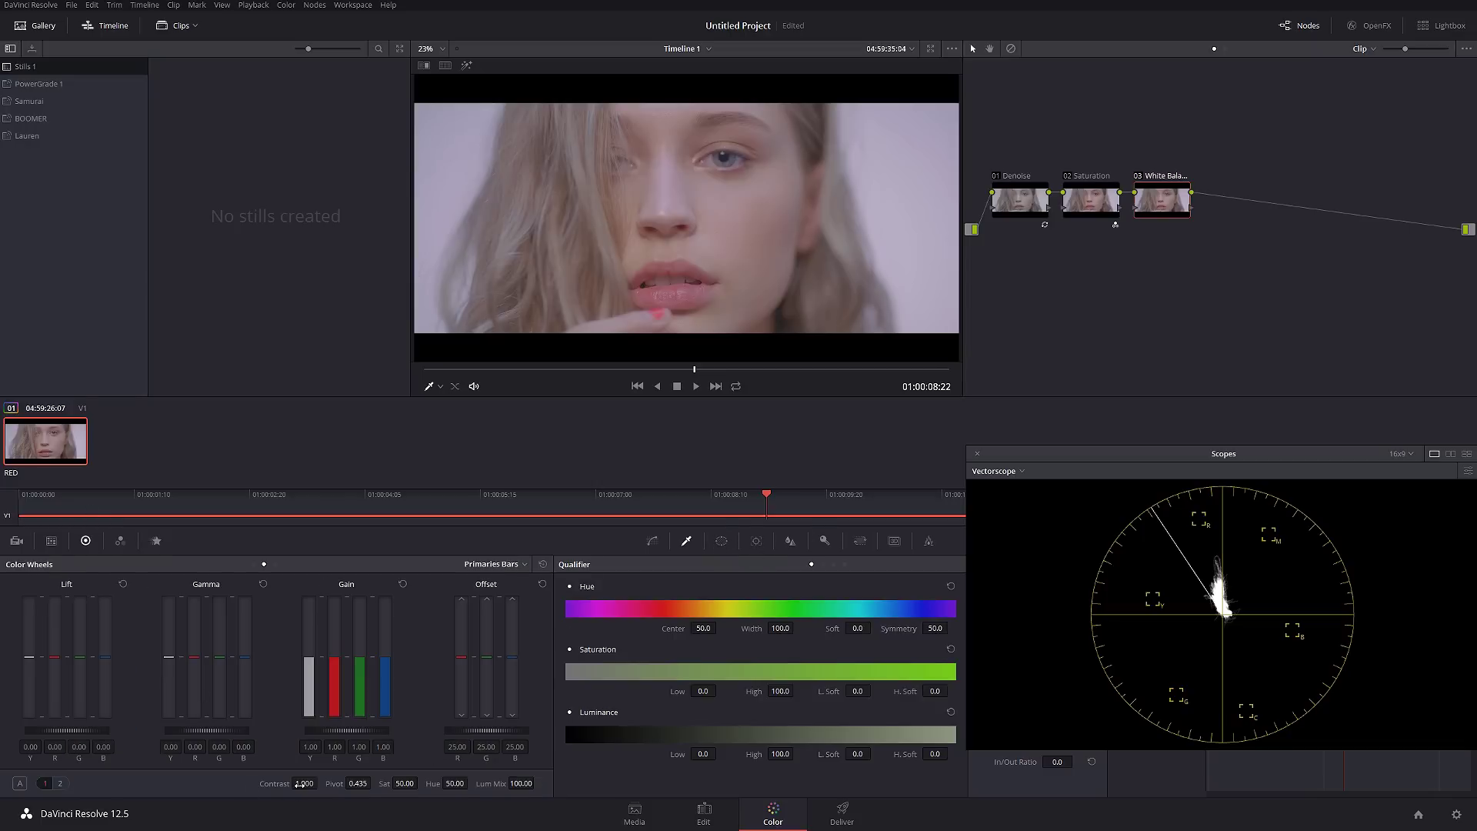
left_click(60, 783)
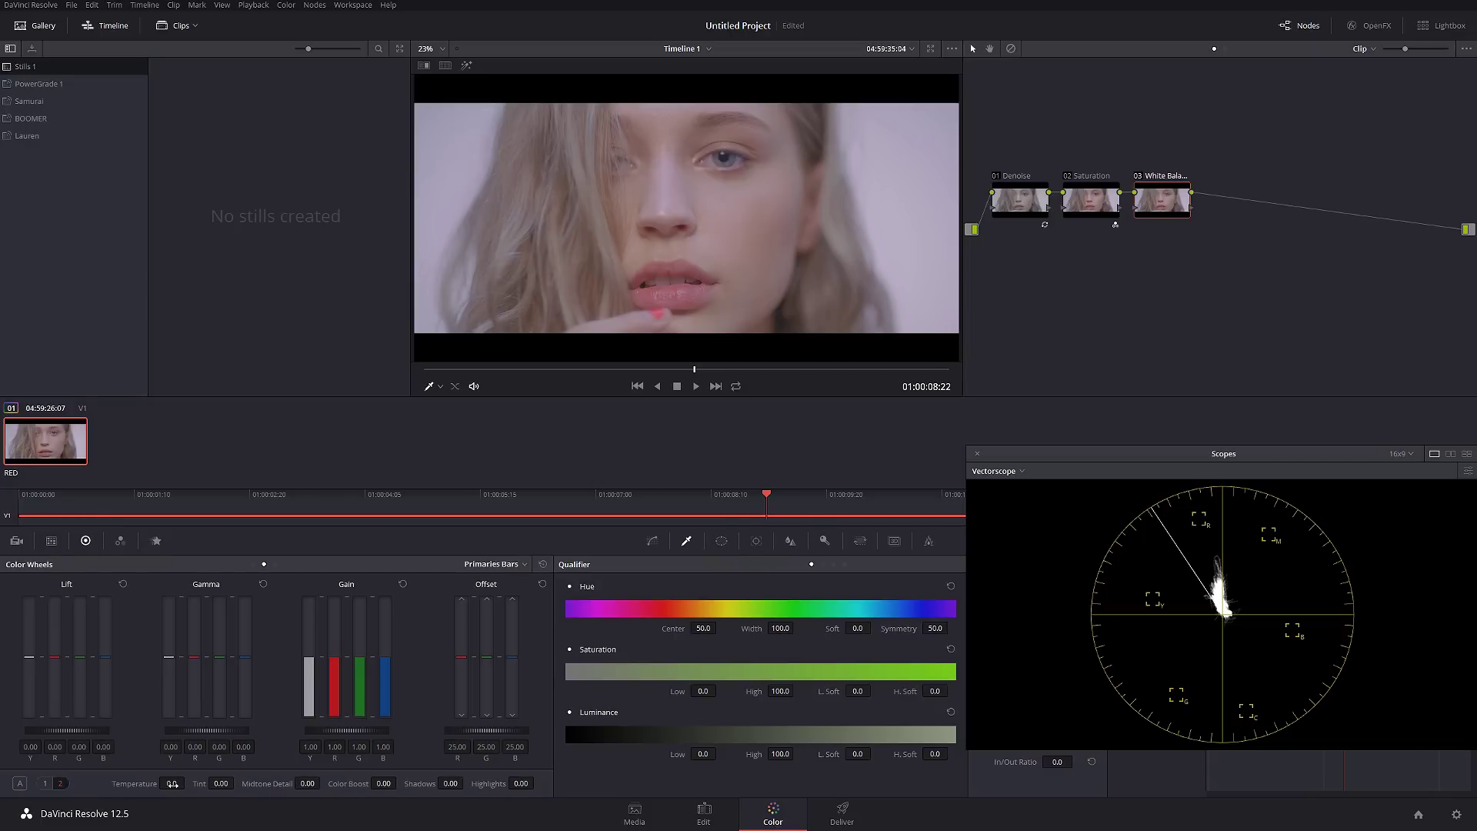
left_click_drag(171, 784, 144, 783)
left_click(542, 565)
Step: Add a small circular window to node 03 on the background beside the face
left_click(721, 542)
left_click(580, 649)
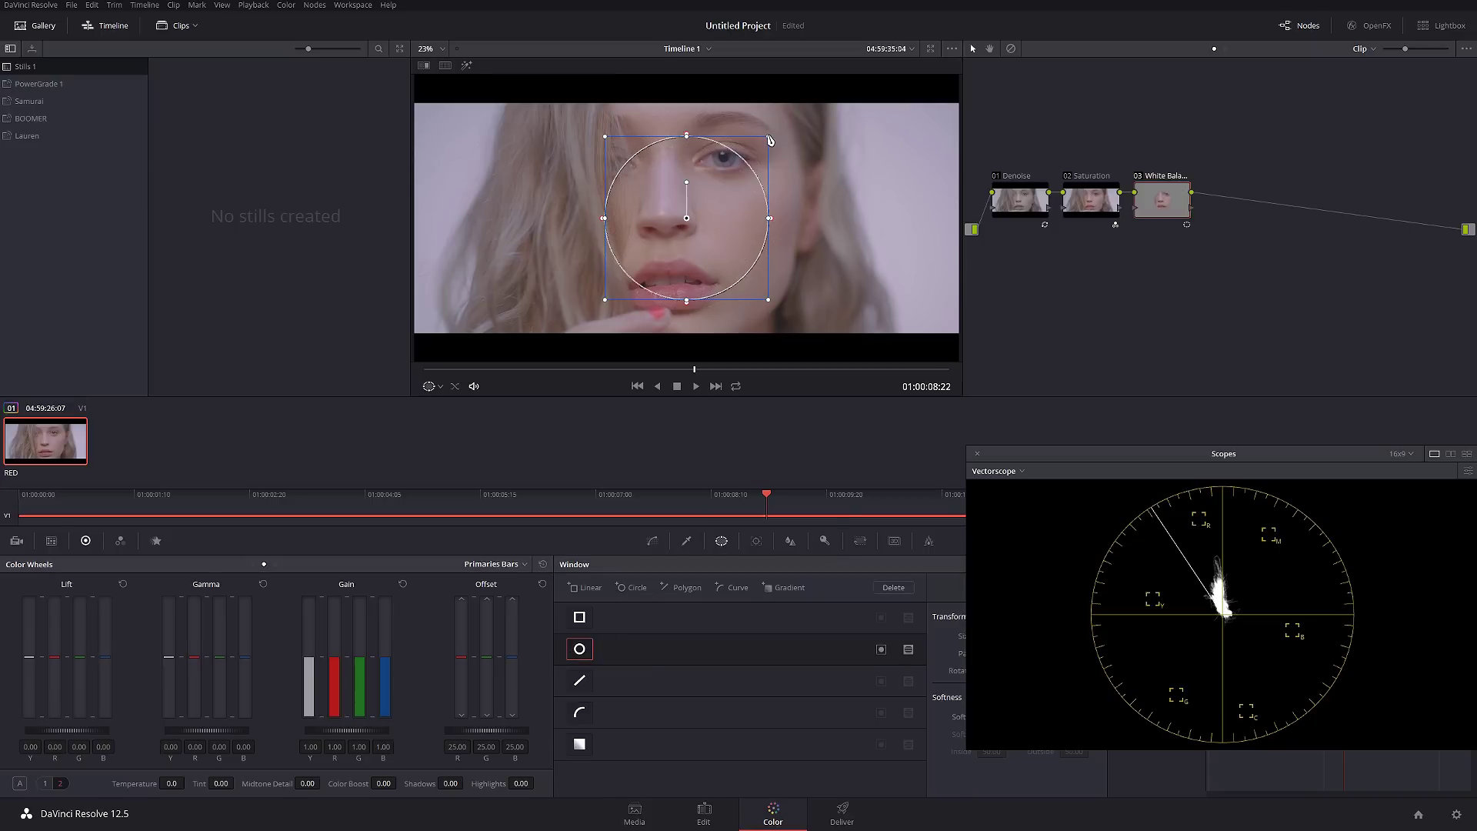
left_click_drag(768, 136, 933, 254)
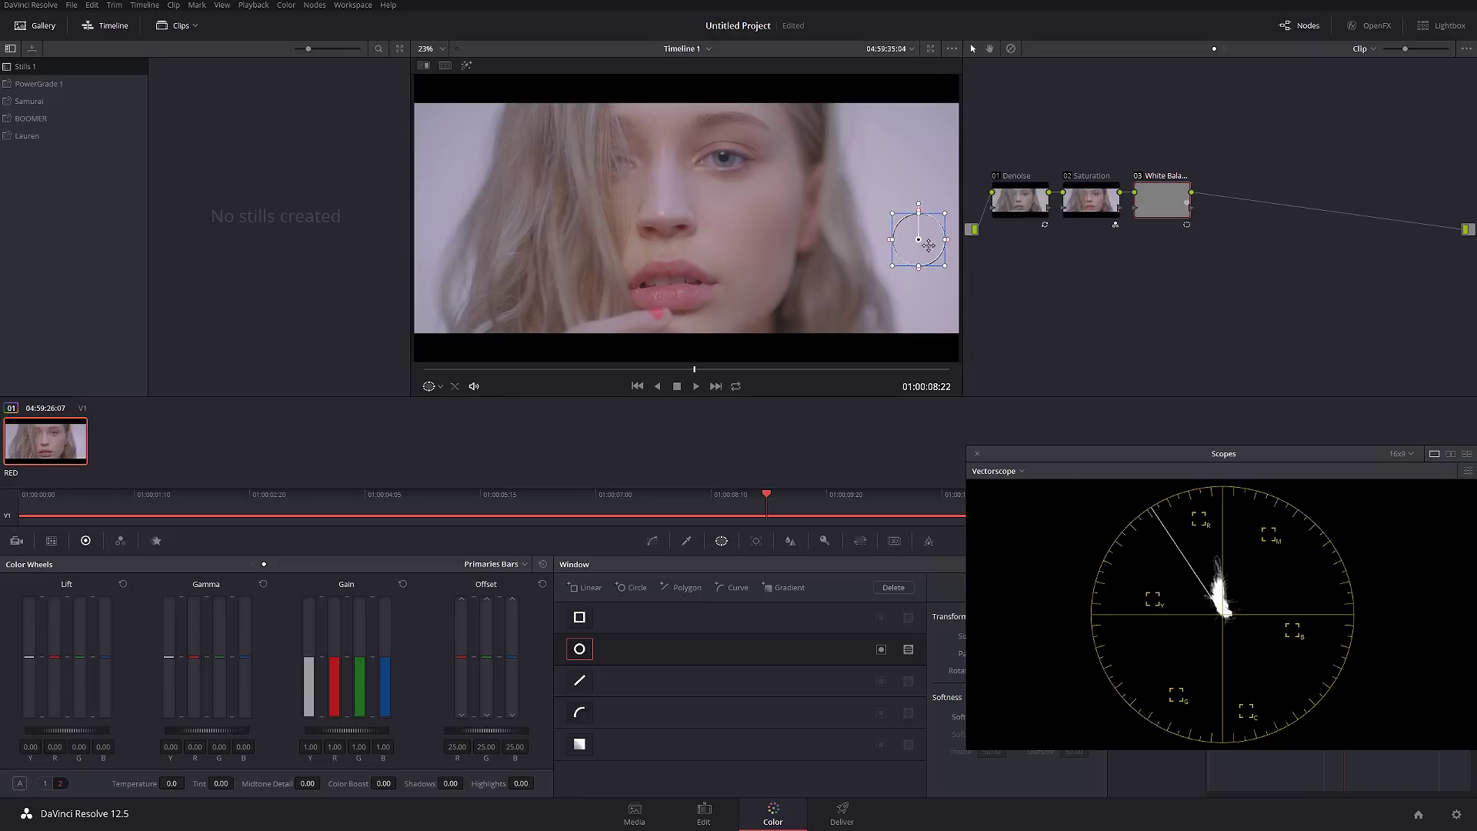
Step: Turn on Highlight mode for the circle window and switch the scope to RGB Parade
left_click(466, 67)
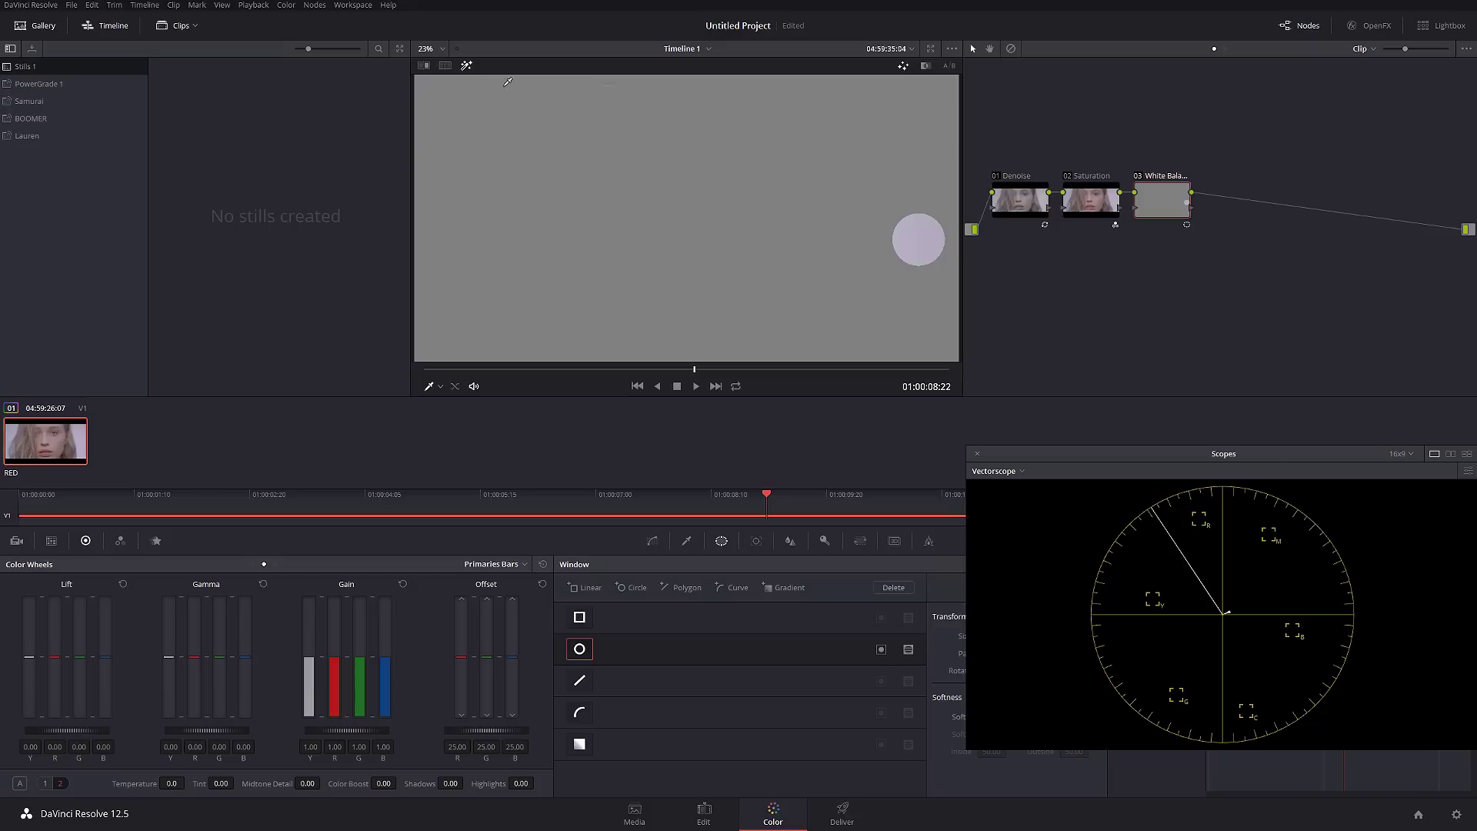
scroll(892, 247, "down", 1)
scroll(892, 246, "up", 1)
scroll(880, 246, "up", 1)
scroll(770, 254, "up", 3)
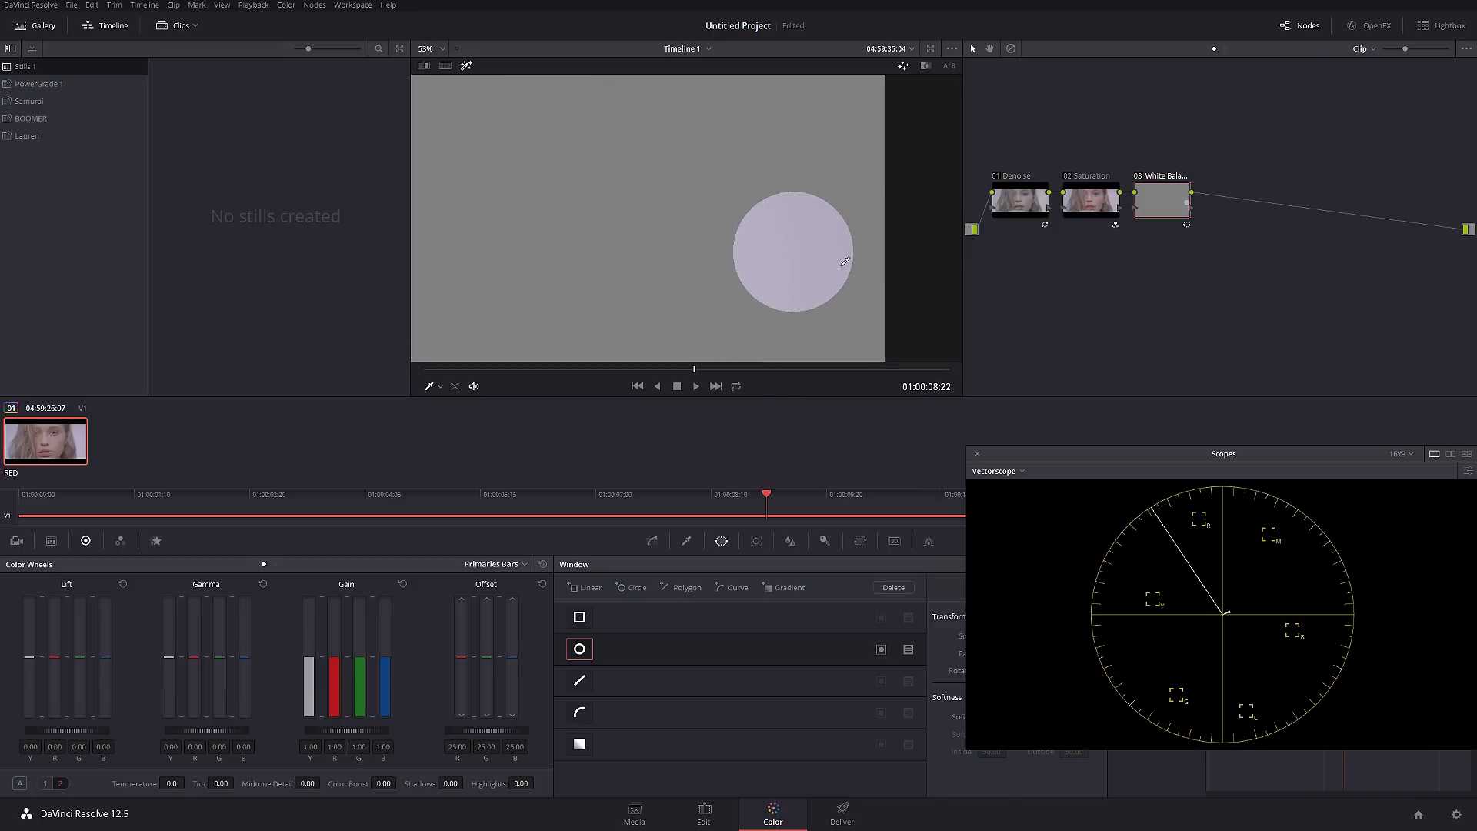
scroll(760, 258, "up", 1)
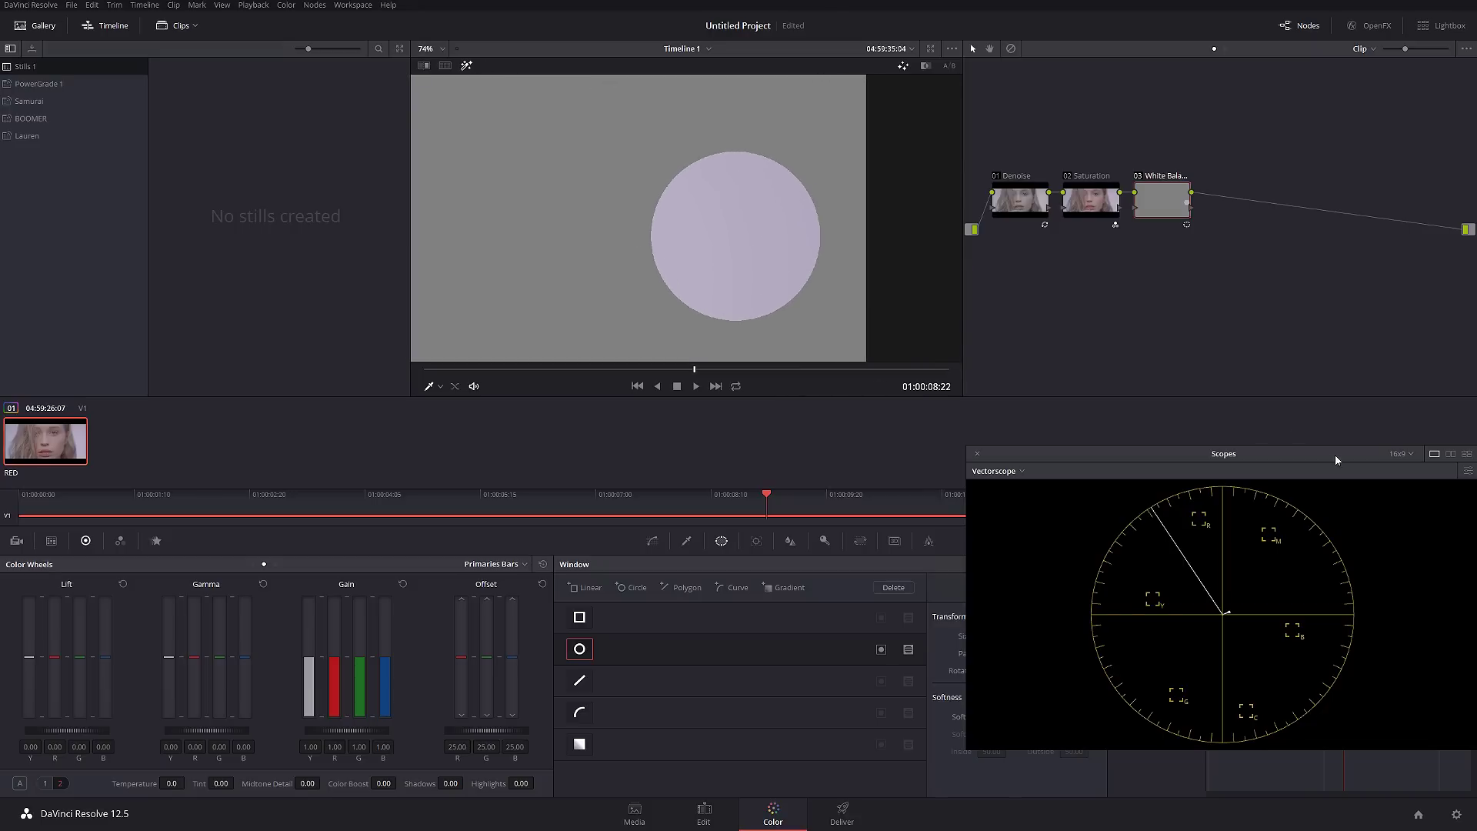
left_click_drag(1335, 460, 1294, 436)
left_click(970, 448)
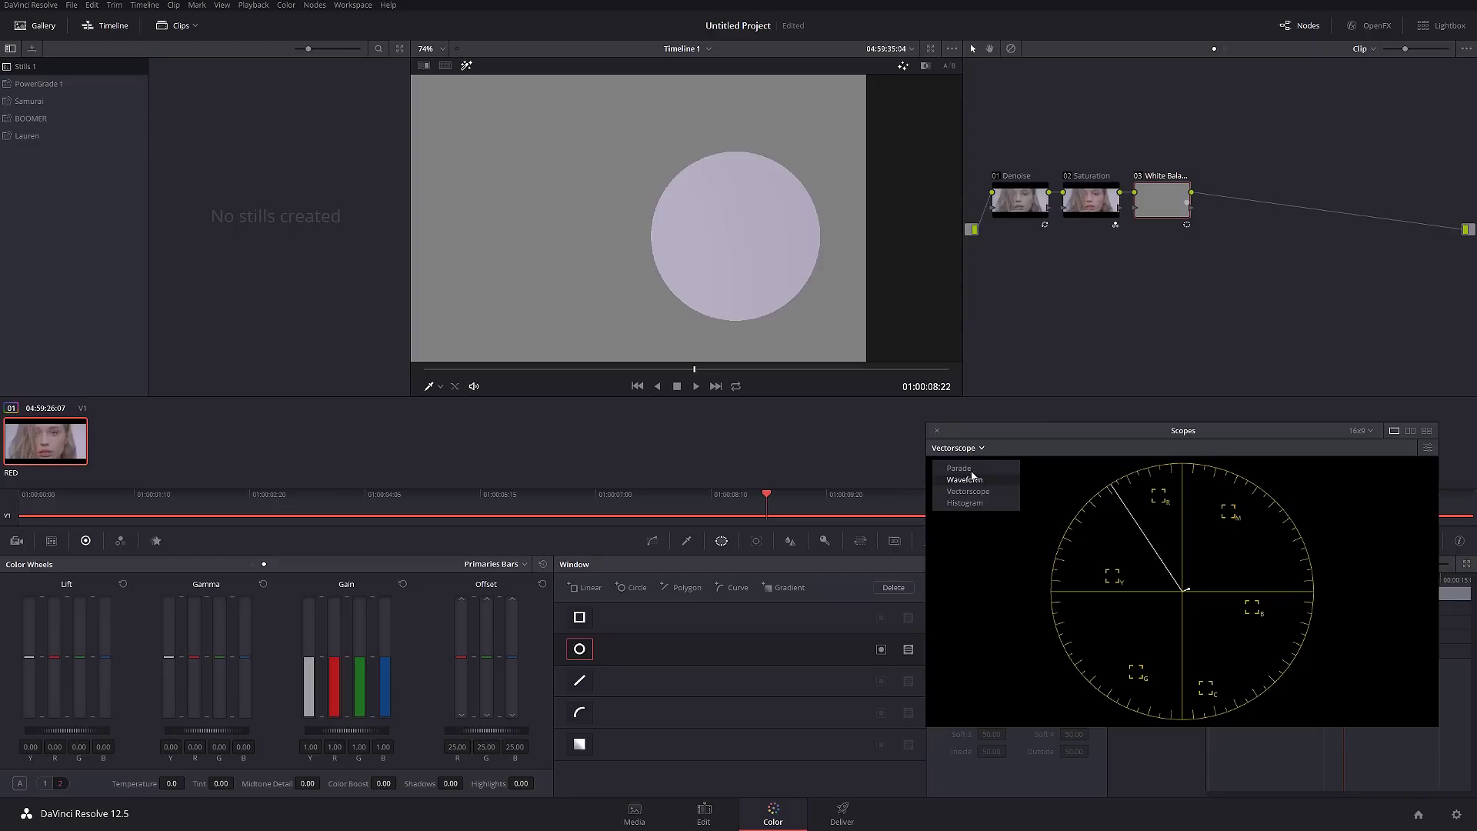
left_click(968, 469)
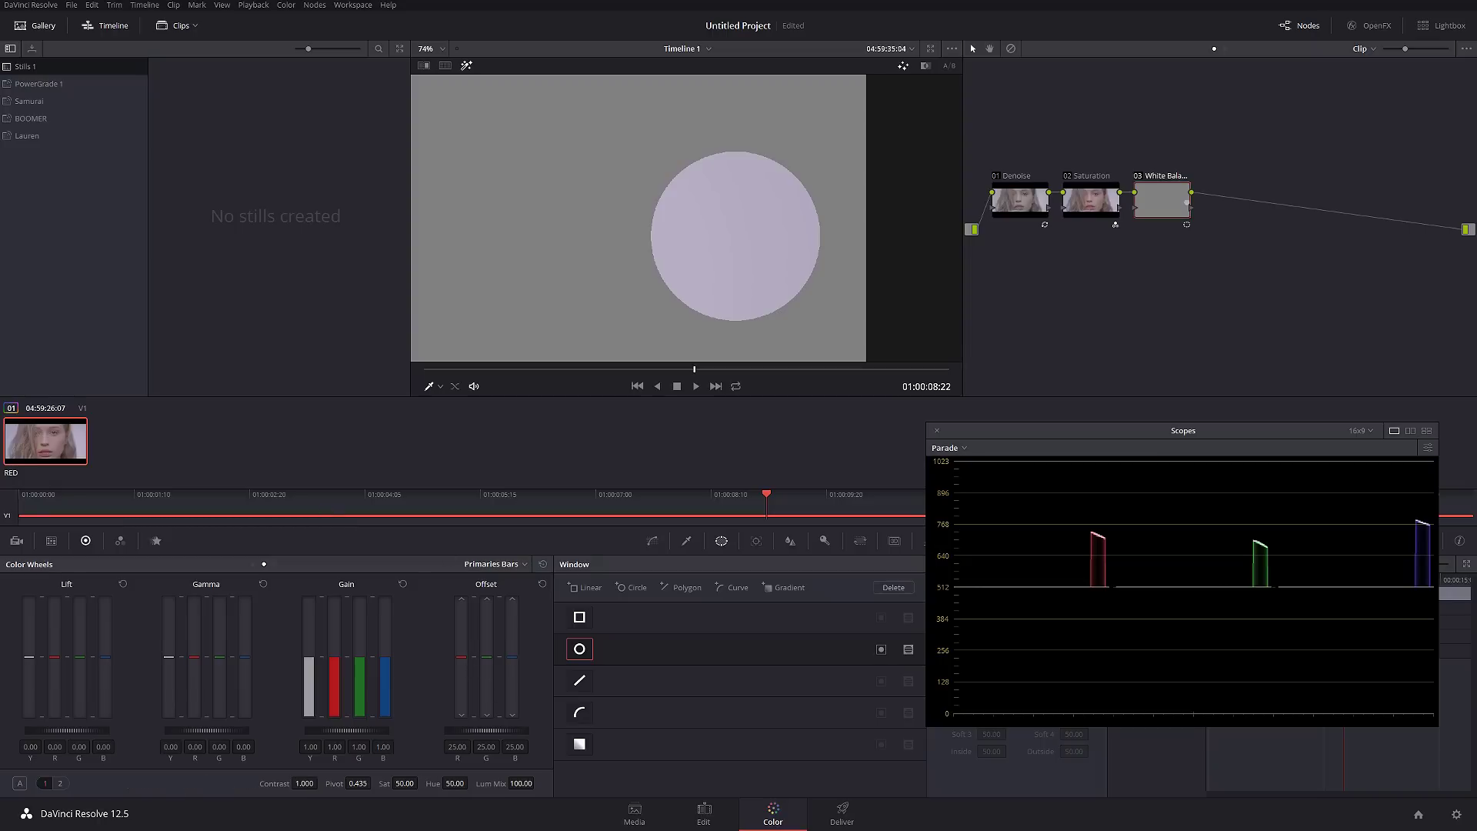
Step: Balance the circled background with Offset R 29.40, G 34.00, B 23.60, then turn Highlight off
mouse_move(461, 656)
left_mouse_down()
mouse_move(461, 641)
mouse_move(460, 656)
mouse_move(486, 655)
mouse_move(486, 637)
mouse_move(509, 660)
left_mouse_up()
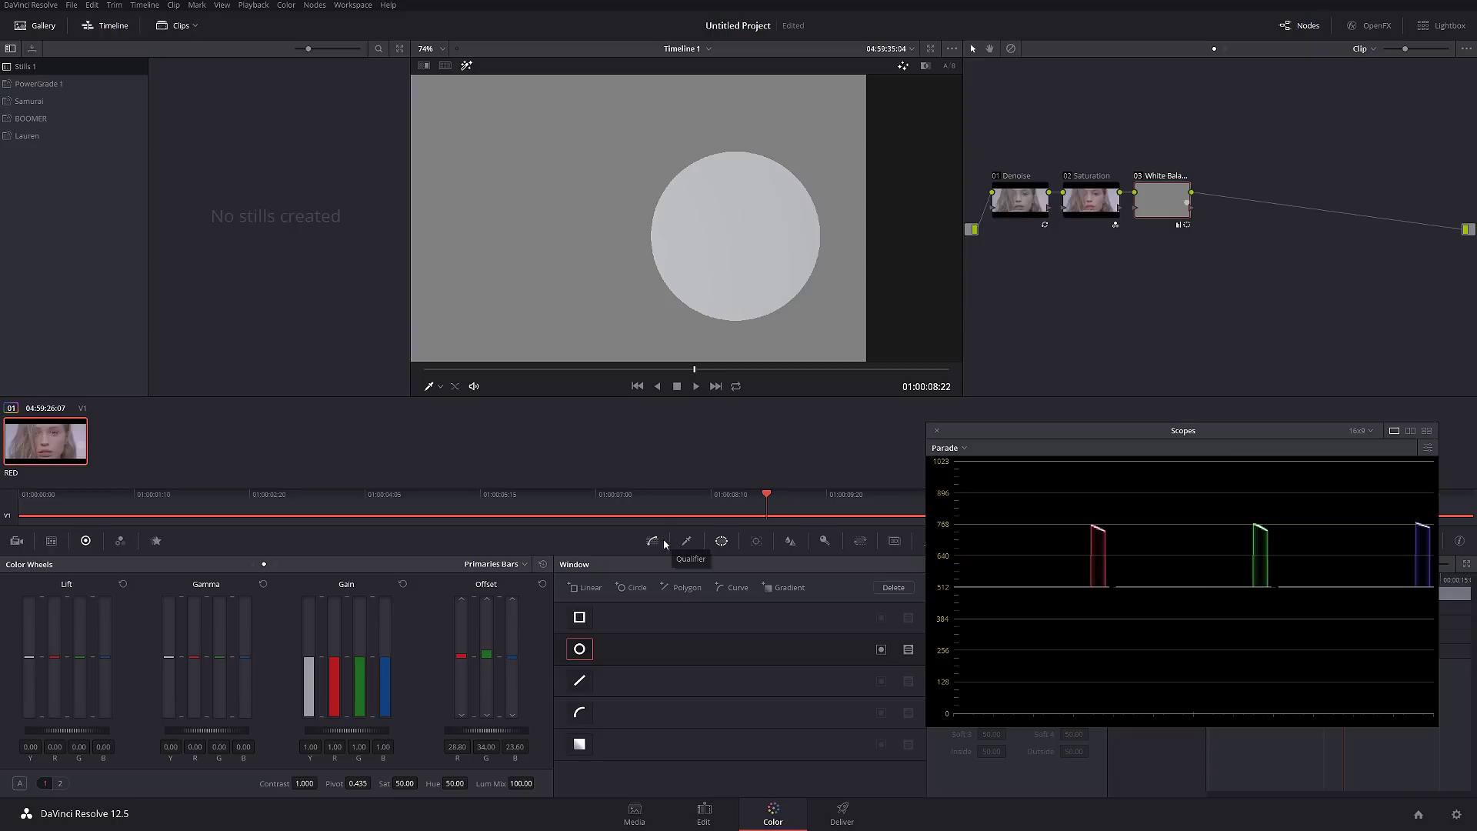
left_click_drag(461, 655, 460, 654)
left_click(467, 67)
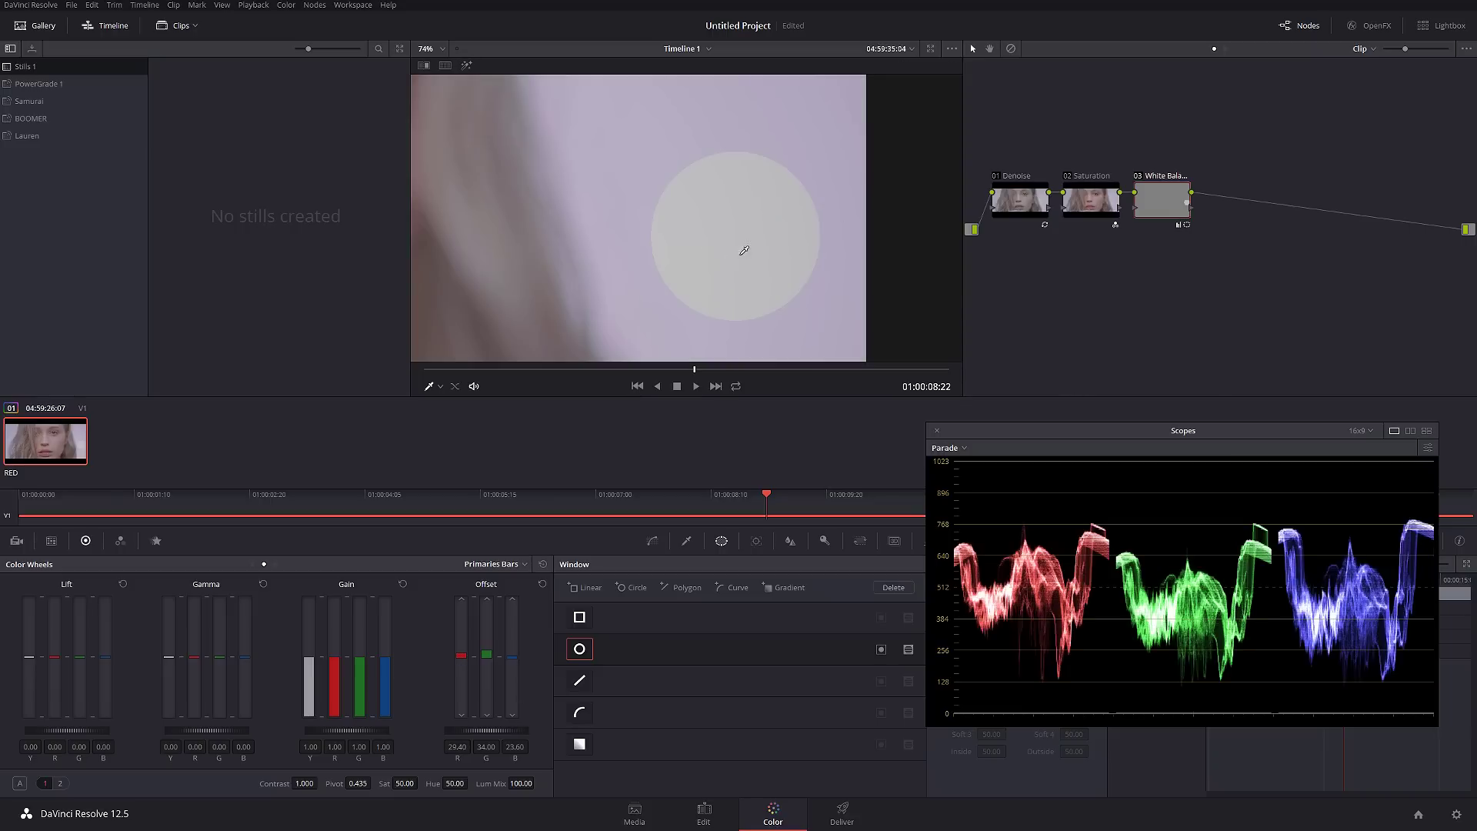
scroll(746, 255, "down", 2)
scroll(746, 255, "down", 1)
scroll(748, 255, "up", 3)
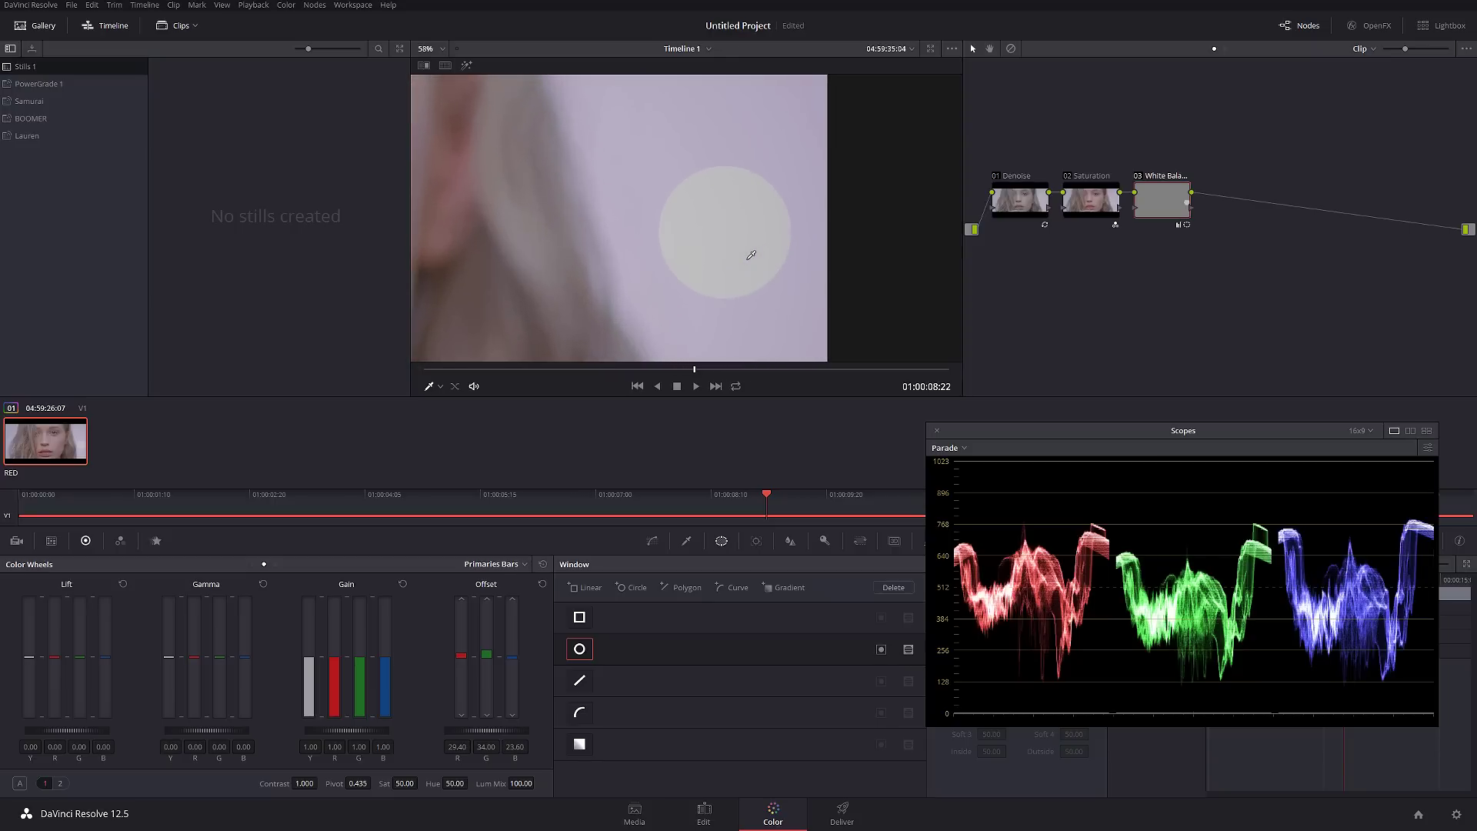
left_click_drag(1320, 432, 1347, 485)
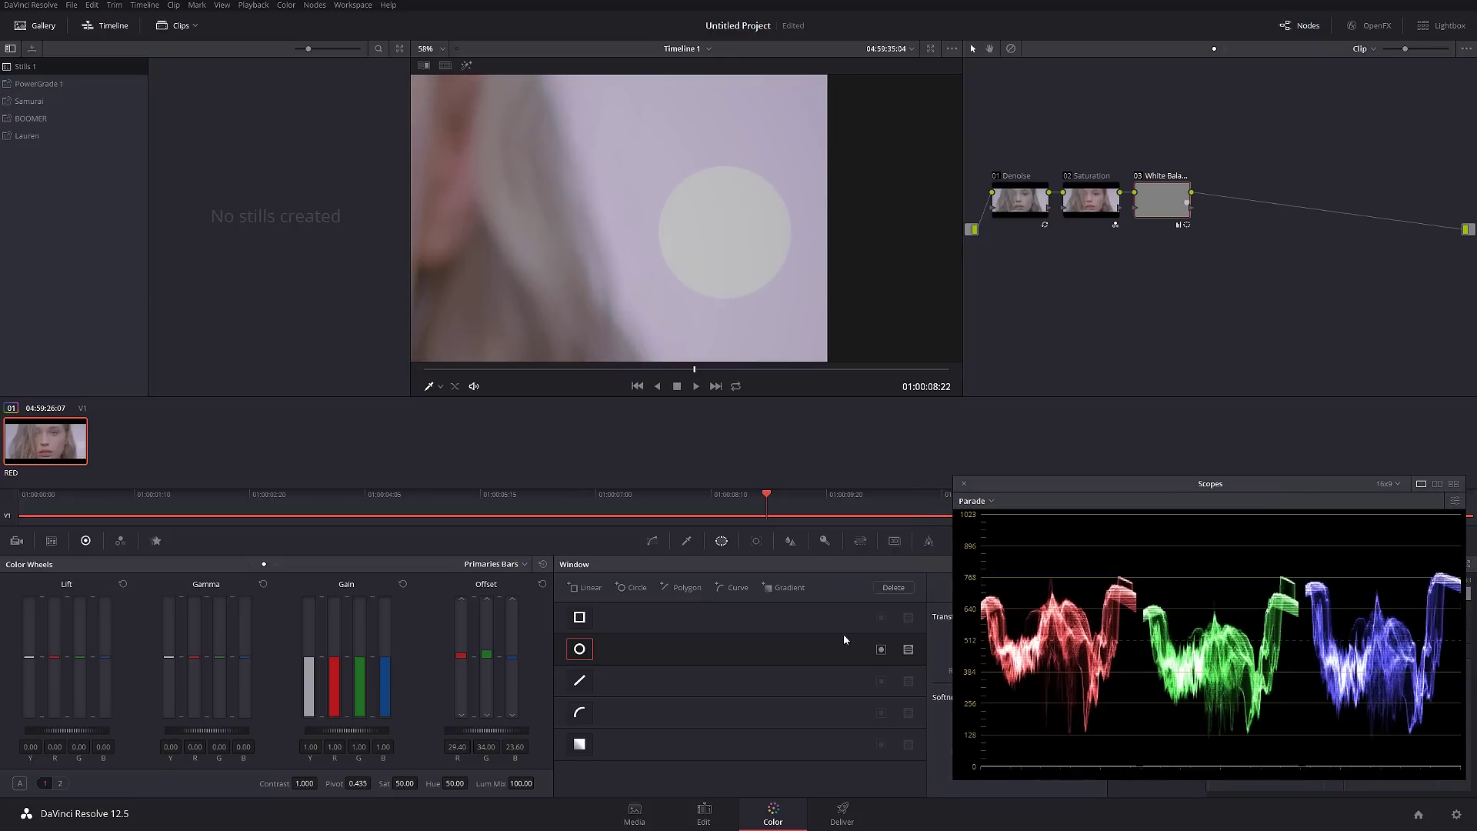
Step: Switch off the circle window, fit the frame, and bypass all nodes twice to compare
left_click(579, 653)
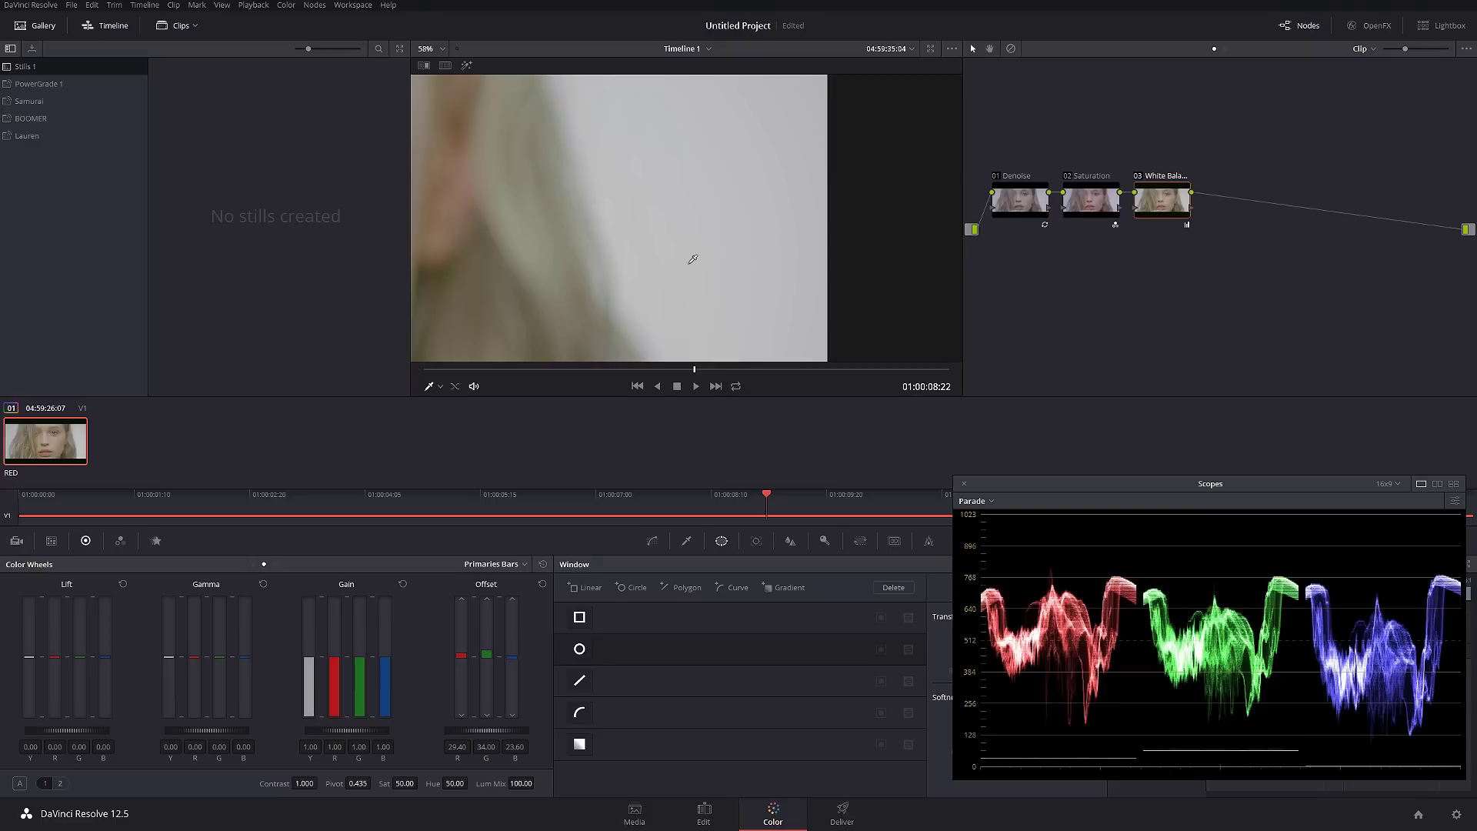
scroll(697, 256, "down", 6)
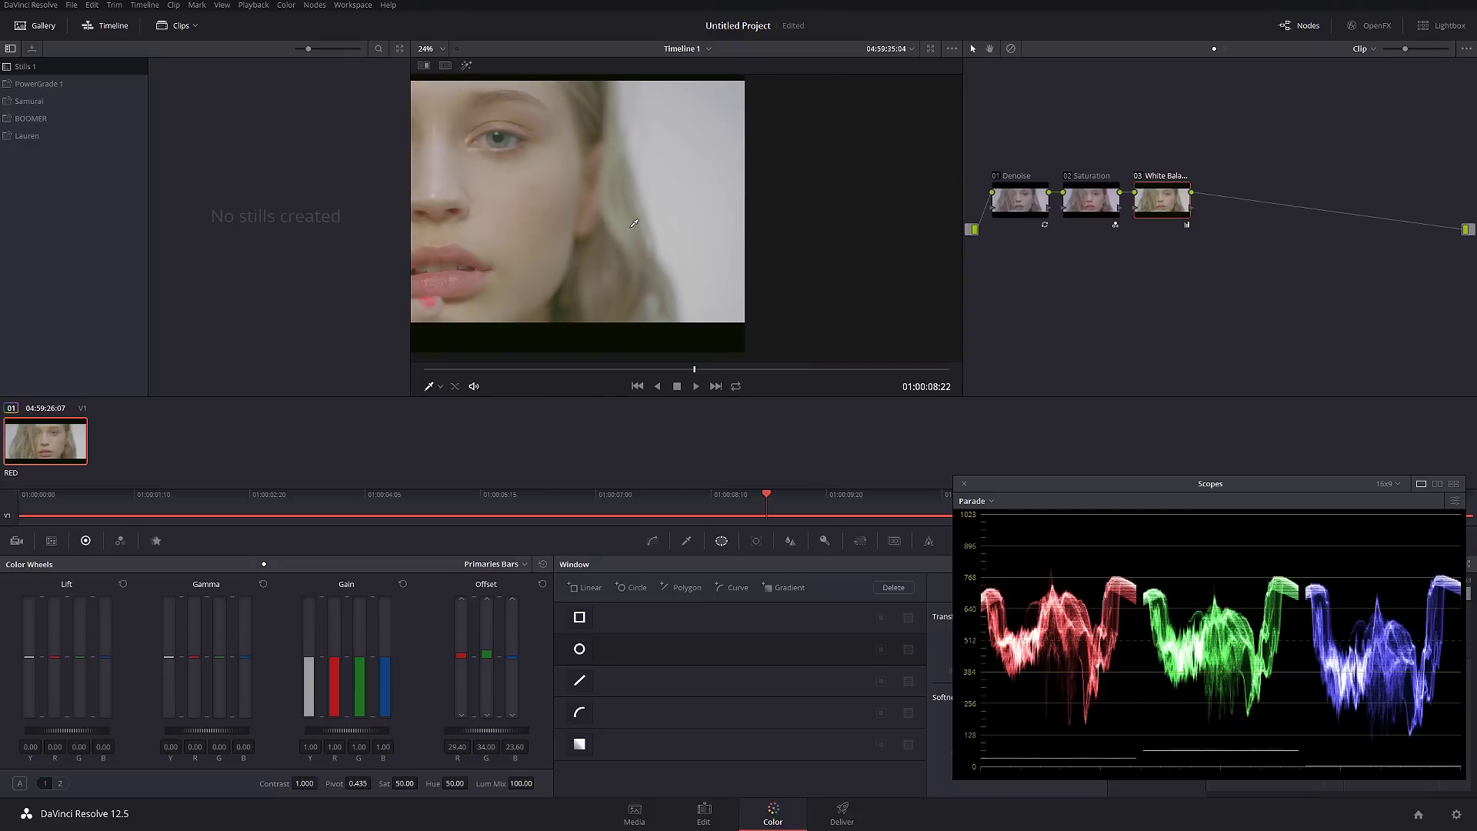
key("shift+z")
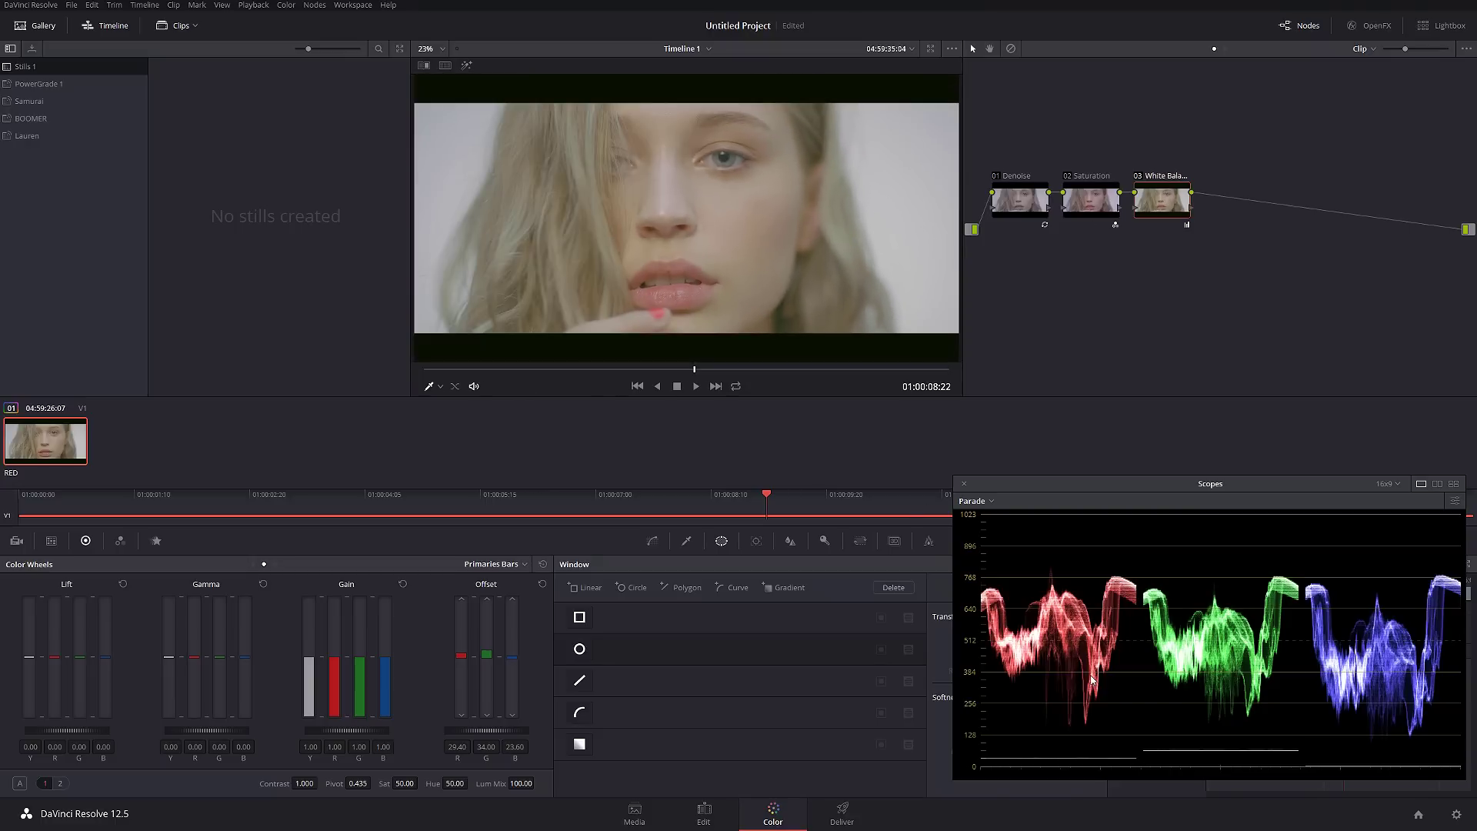
key("alt+d")
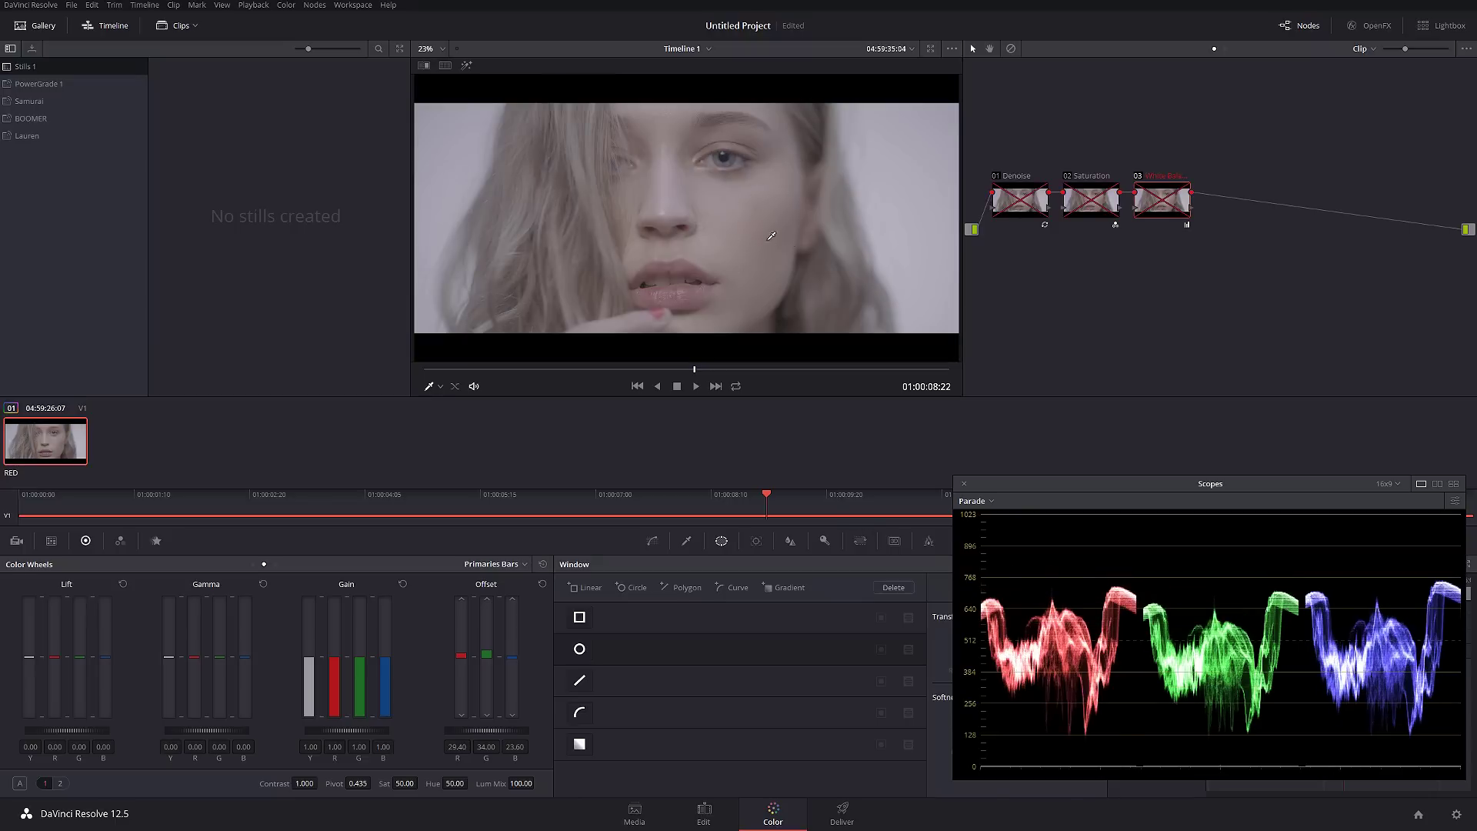
key("alt+d")
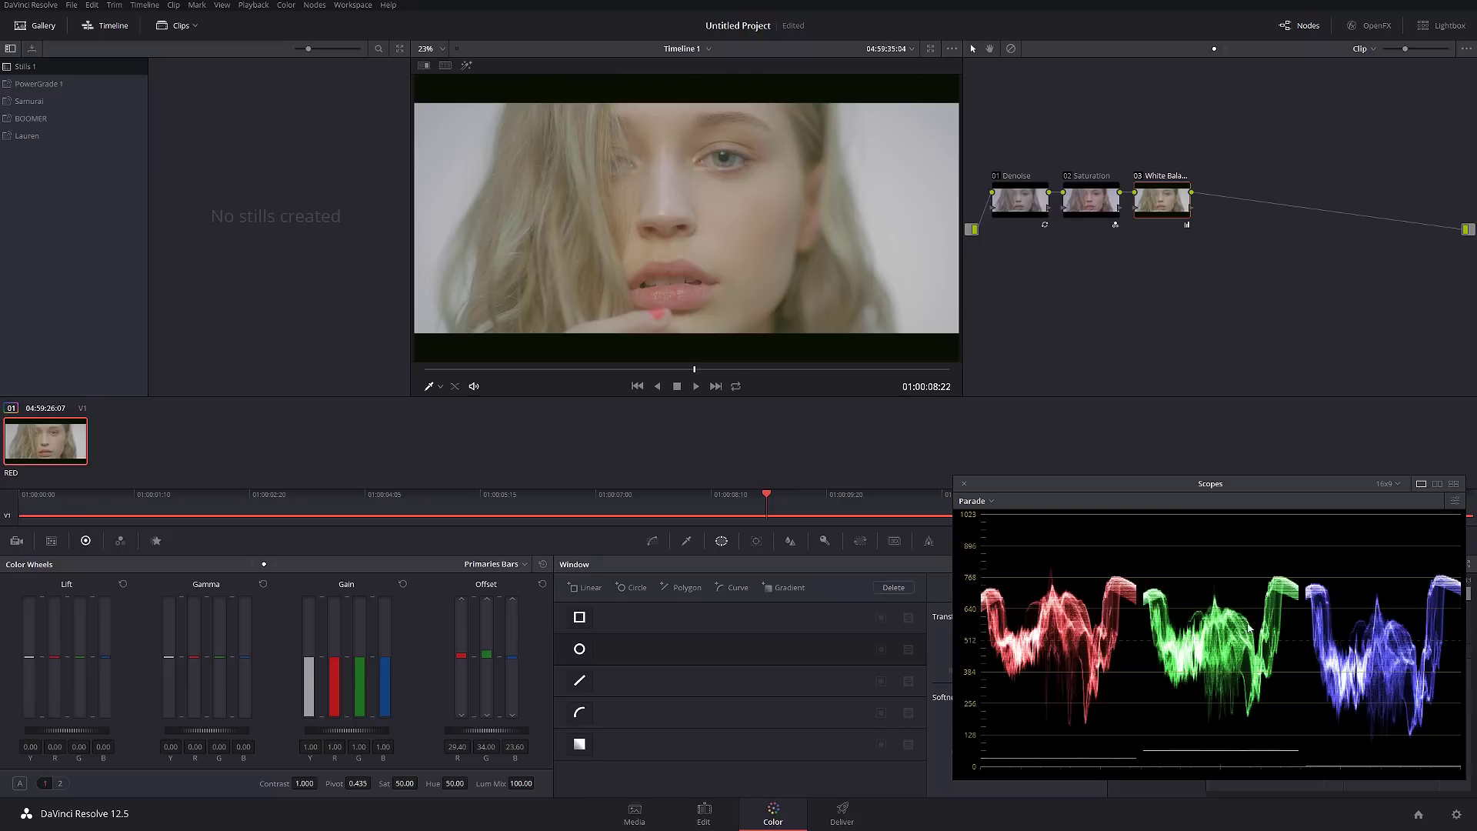
Step: Set Lum Mix to 0.00 and lift the green Gamma slightly to 0.01
left_click_drag(220, 656, 220, 653)
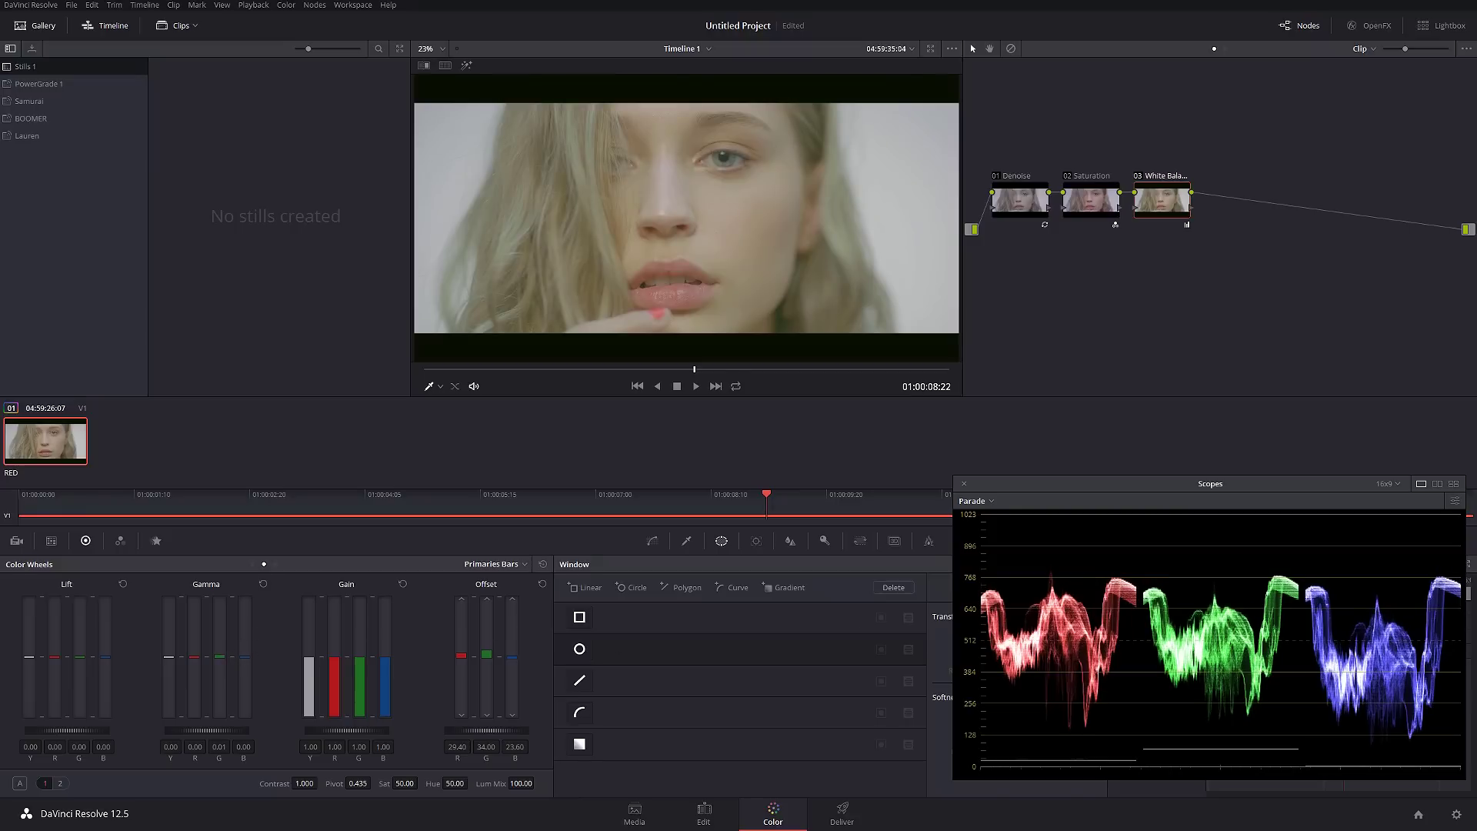
left_click(263, 585)
left_click_drag(521, 783, 493, 783)
mouse_move(218, 660)
left_mouse_down()
mouse_move(244, 652)
mouse_move(250, 672)
left_mouse_up()
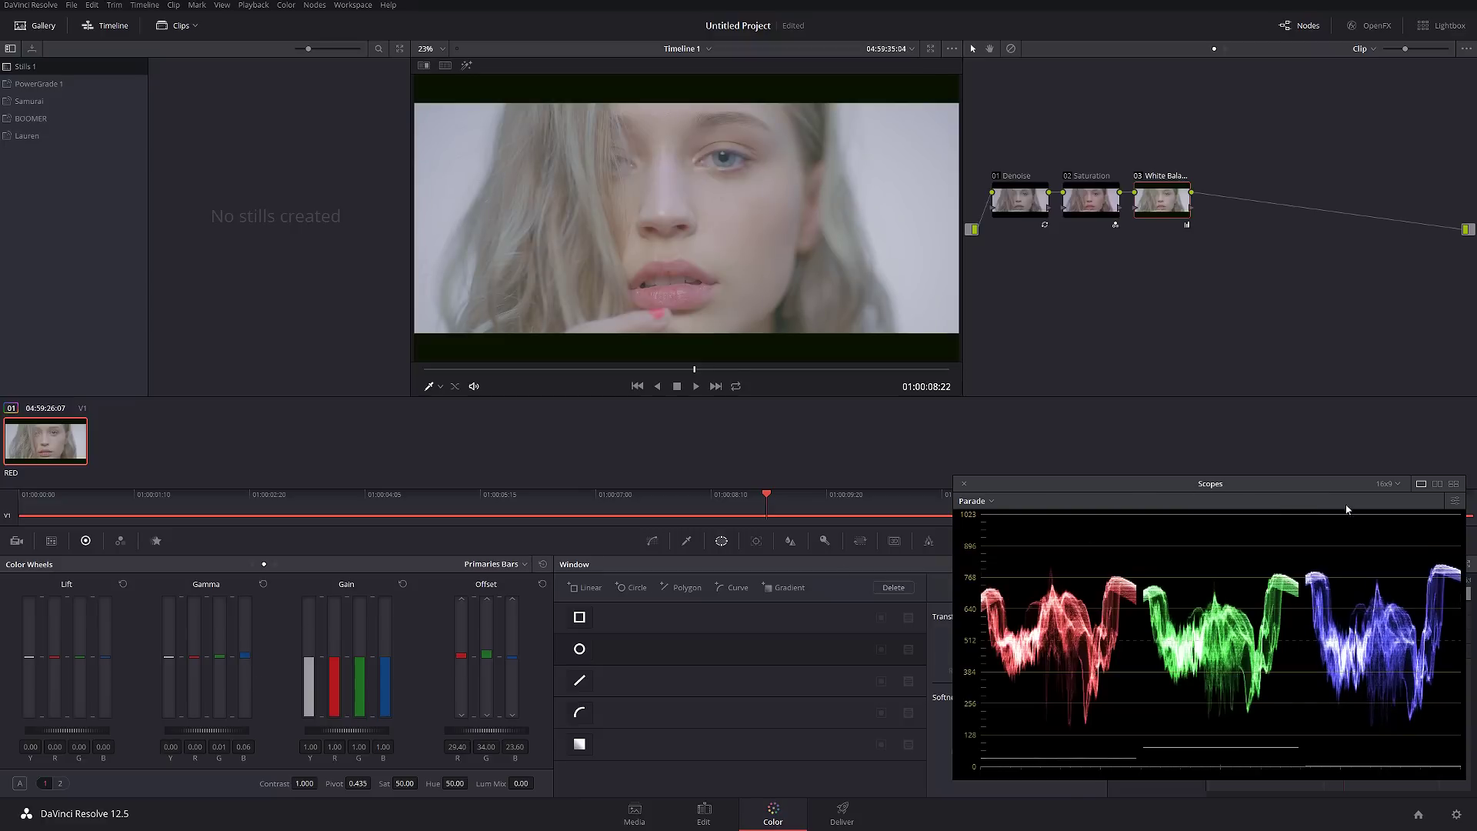
Step: Switch the scope to Vectorscope and toggle the White Balance node off and on to compare
left_click(971, 501)
left_click(1000, 547)
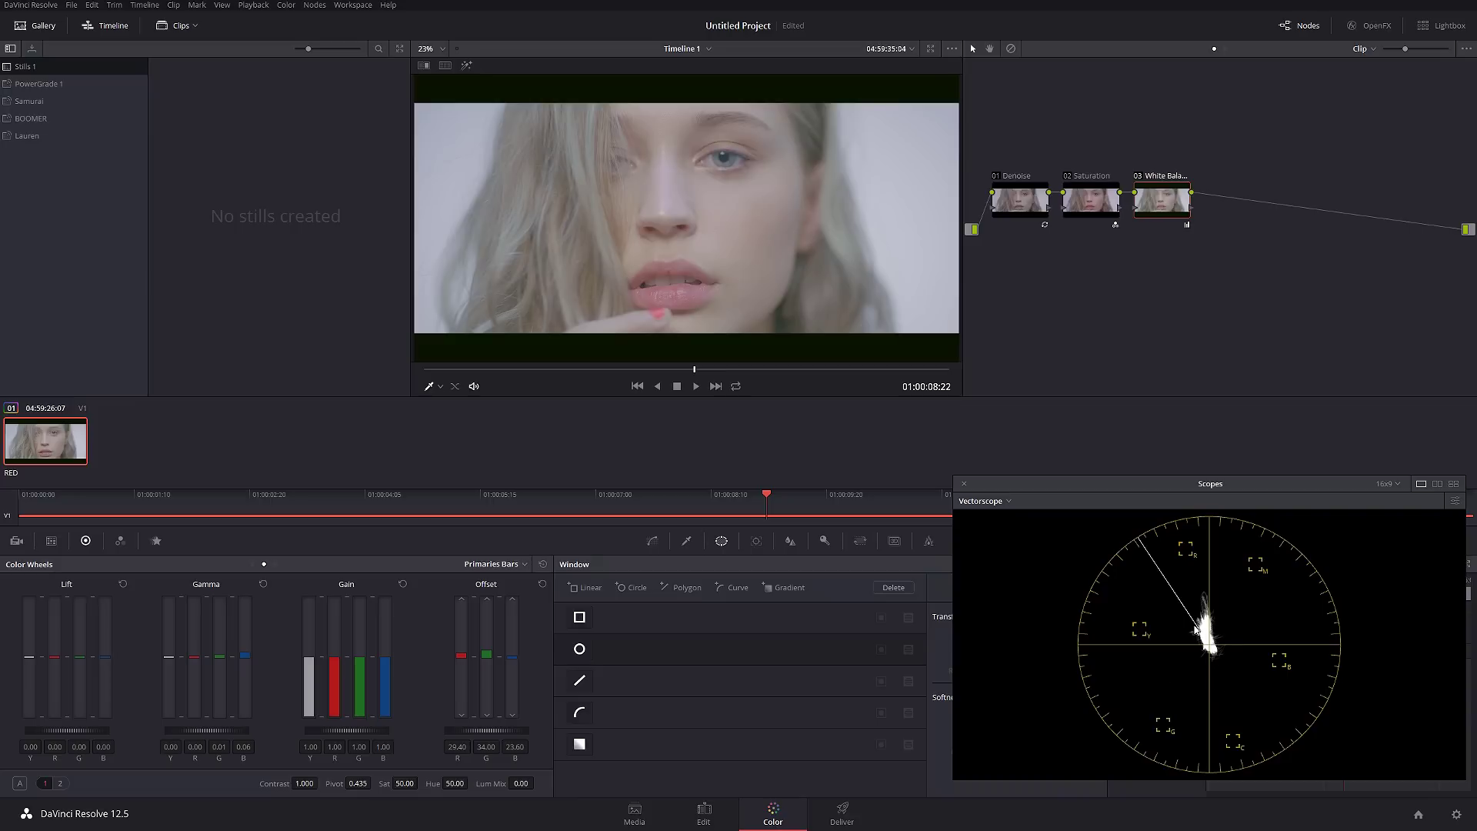
left_click(1140, 180)
left_click(1139, 181)
left_click(1139, 181)
left_click(1140, 181)
Step: Add serial node 04 and show Vectorscope and Parade side by side in a lowered scopes window
key("alt+s")
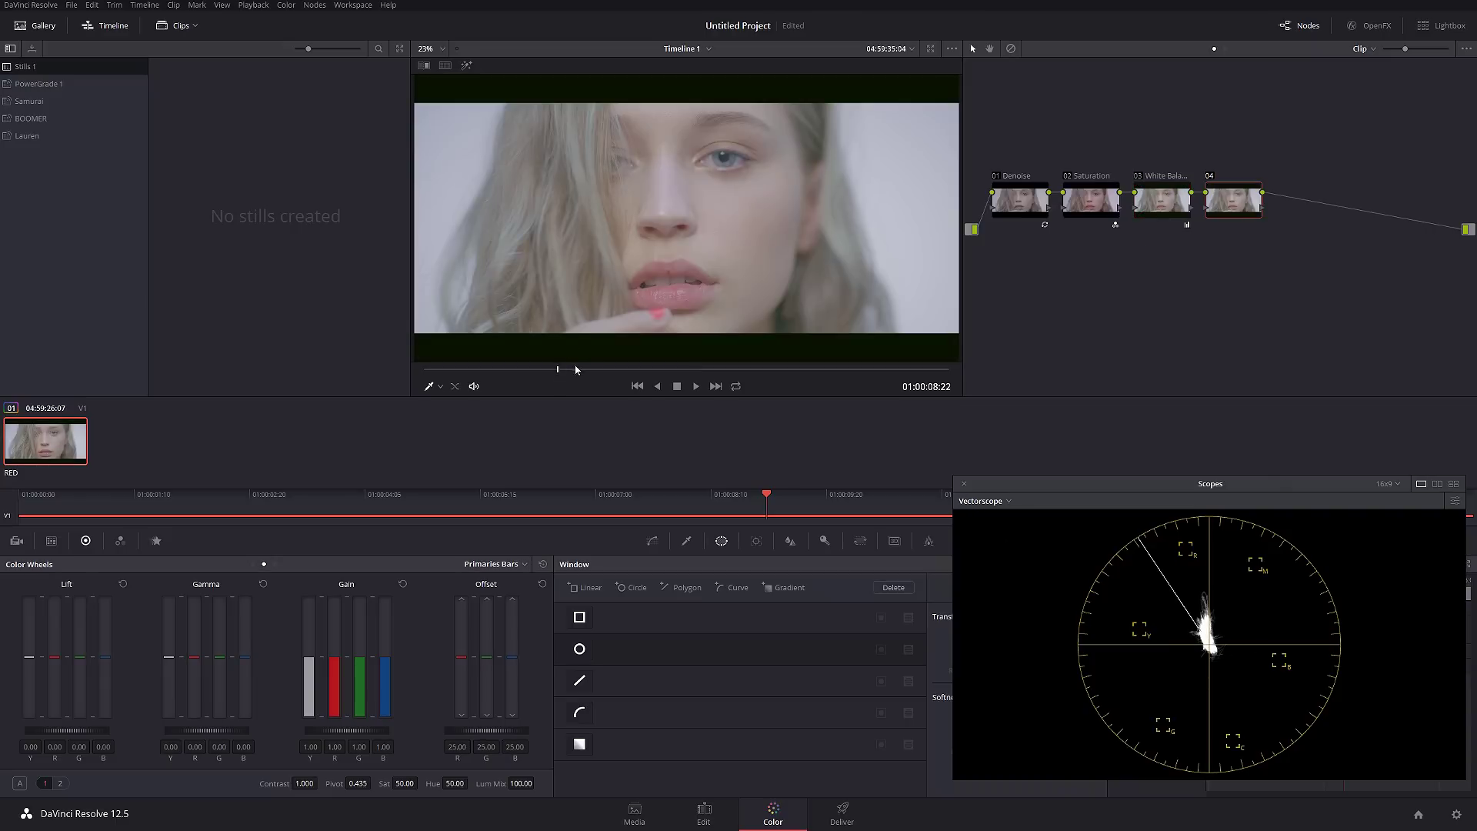
left_click_drag(578, 369, 689, 366)
left_click(1437, 485)
left_click_drag(1164, 498, 1151, 577)
Step: Pull a low curve point down to deepen the shadows and scrub to 01:00:01:20
left_click(652, 541)
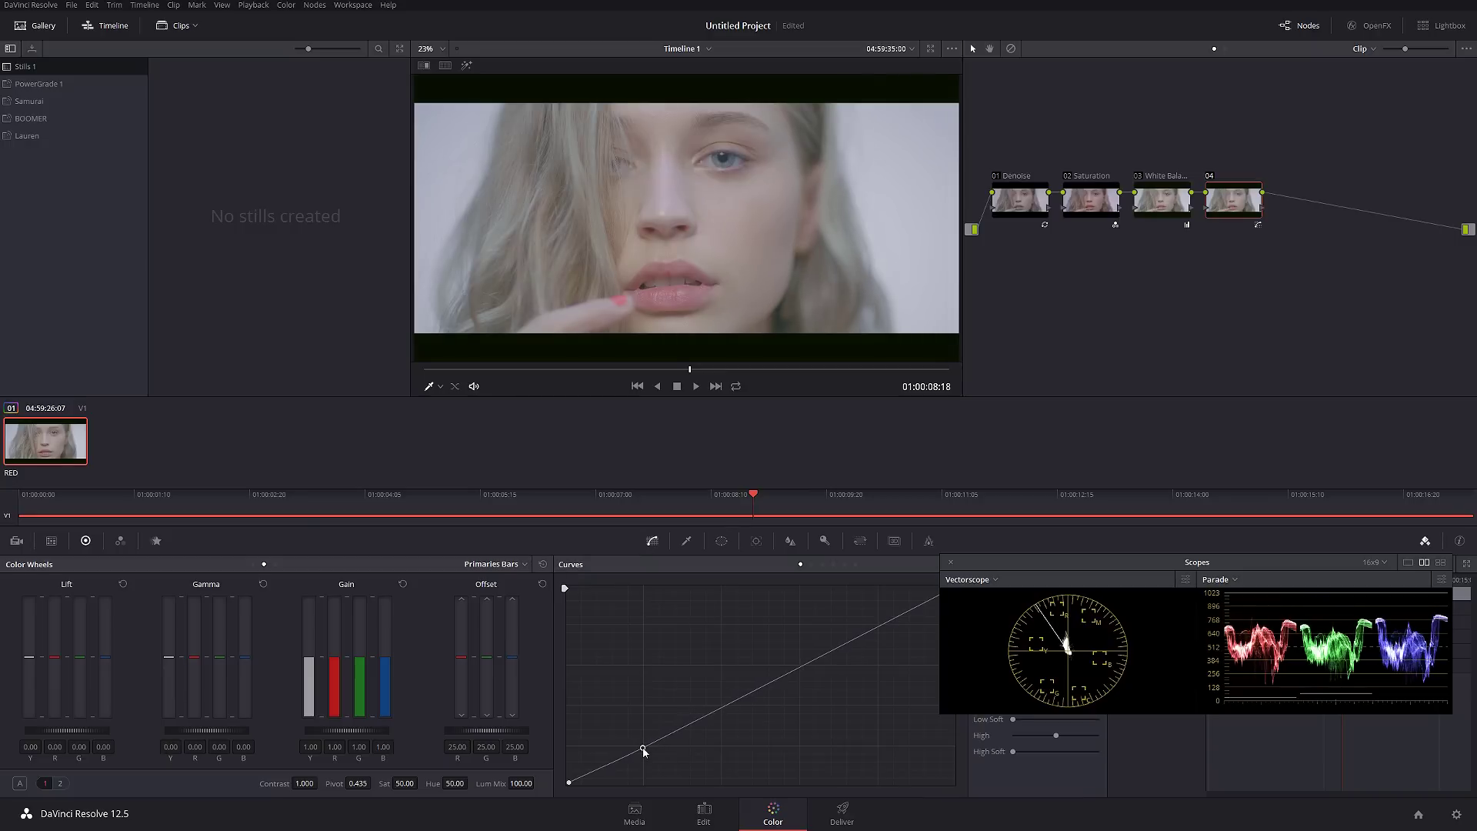
left_click_drag(644, 752, 659, 764)
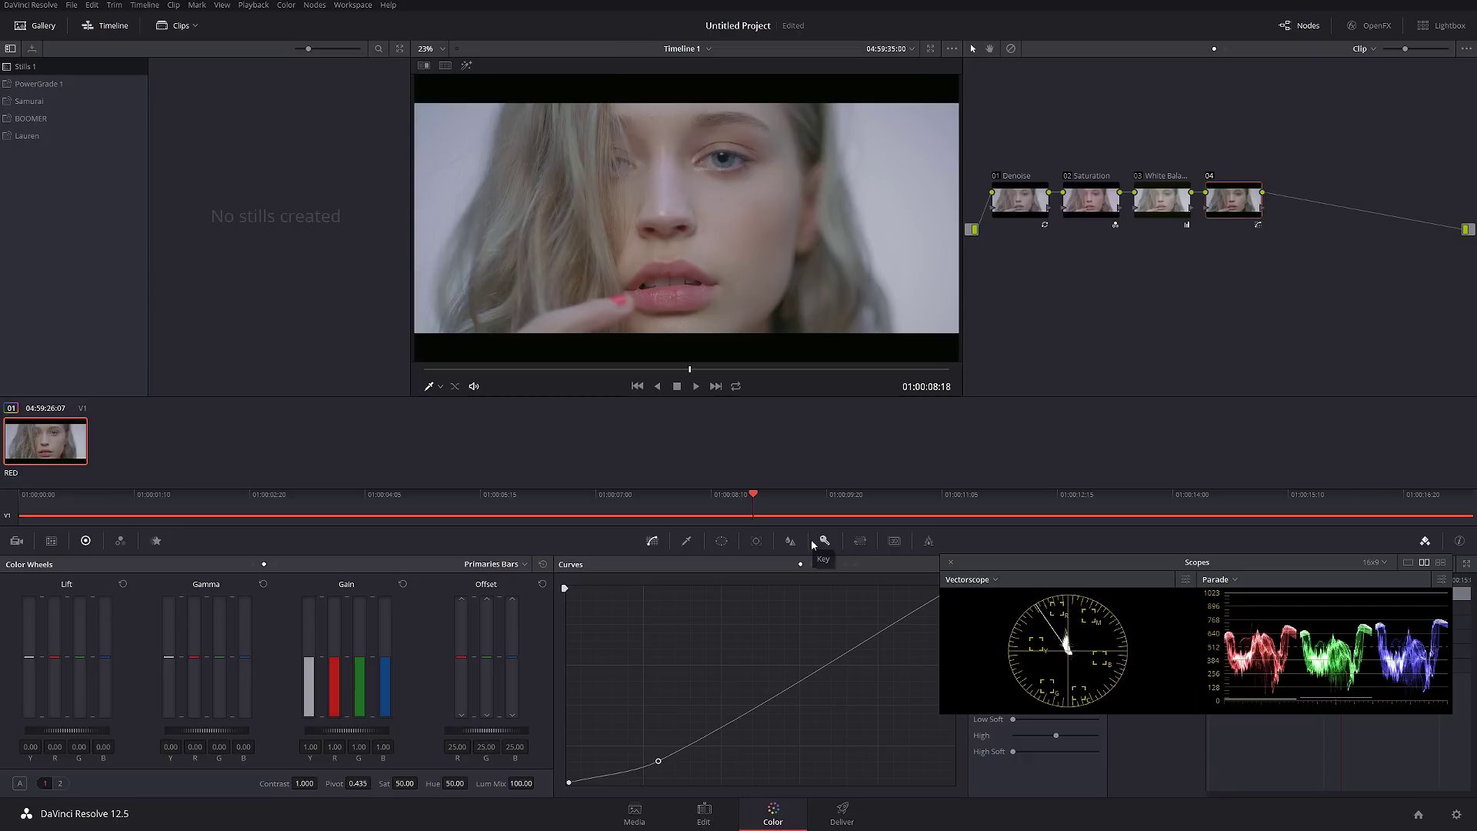
left_click(627, 369)
left_click_drag(568, 373, 479, 379)
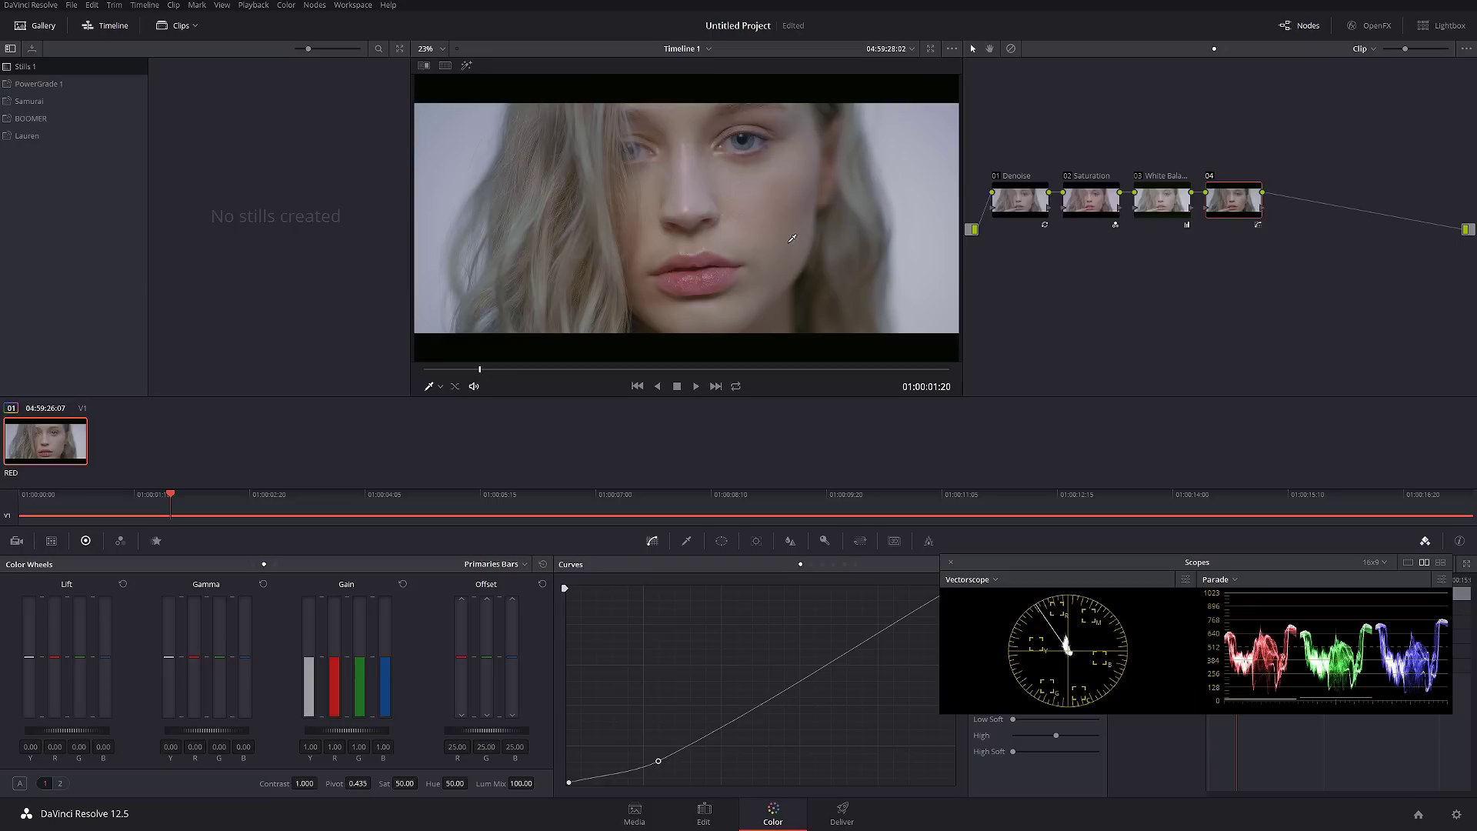
scroll(792, 239, "down", 2)
scroll(781, 245, "up", 1)
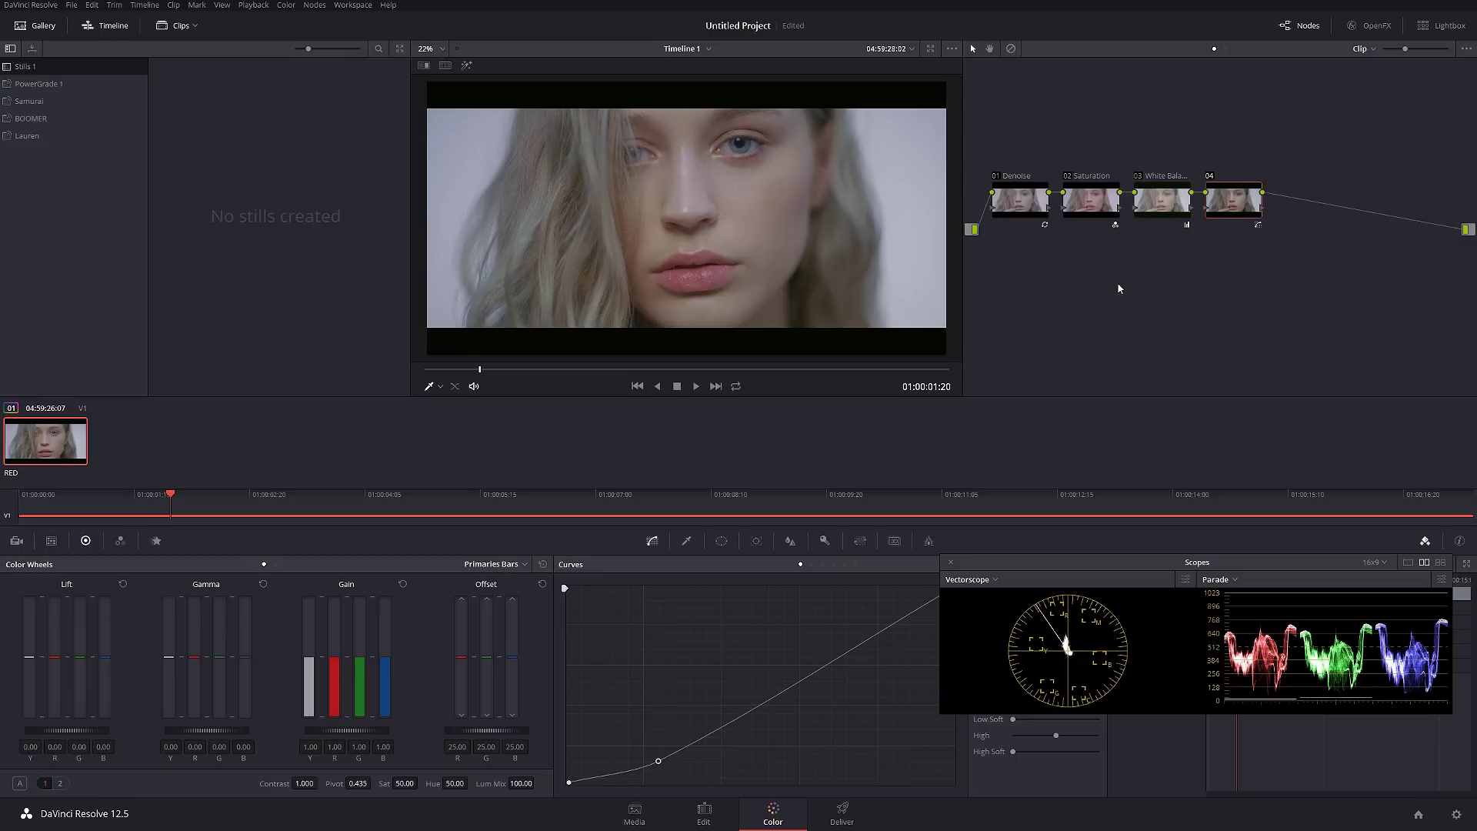
Step: Label node 04 'Contrast'
right_click(1229, 196)
left_click(1269, 221)
type("Contrast")
key("Return")
Step: Add serial node 05 after Contrast and label it 'Dodge and Burn'
key("alt+s")
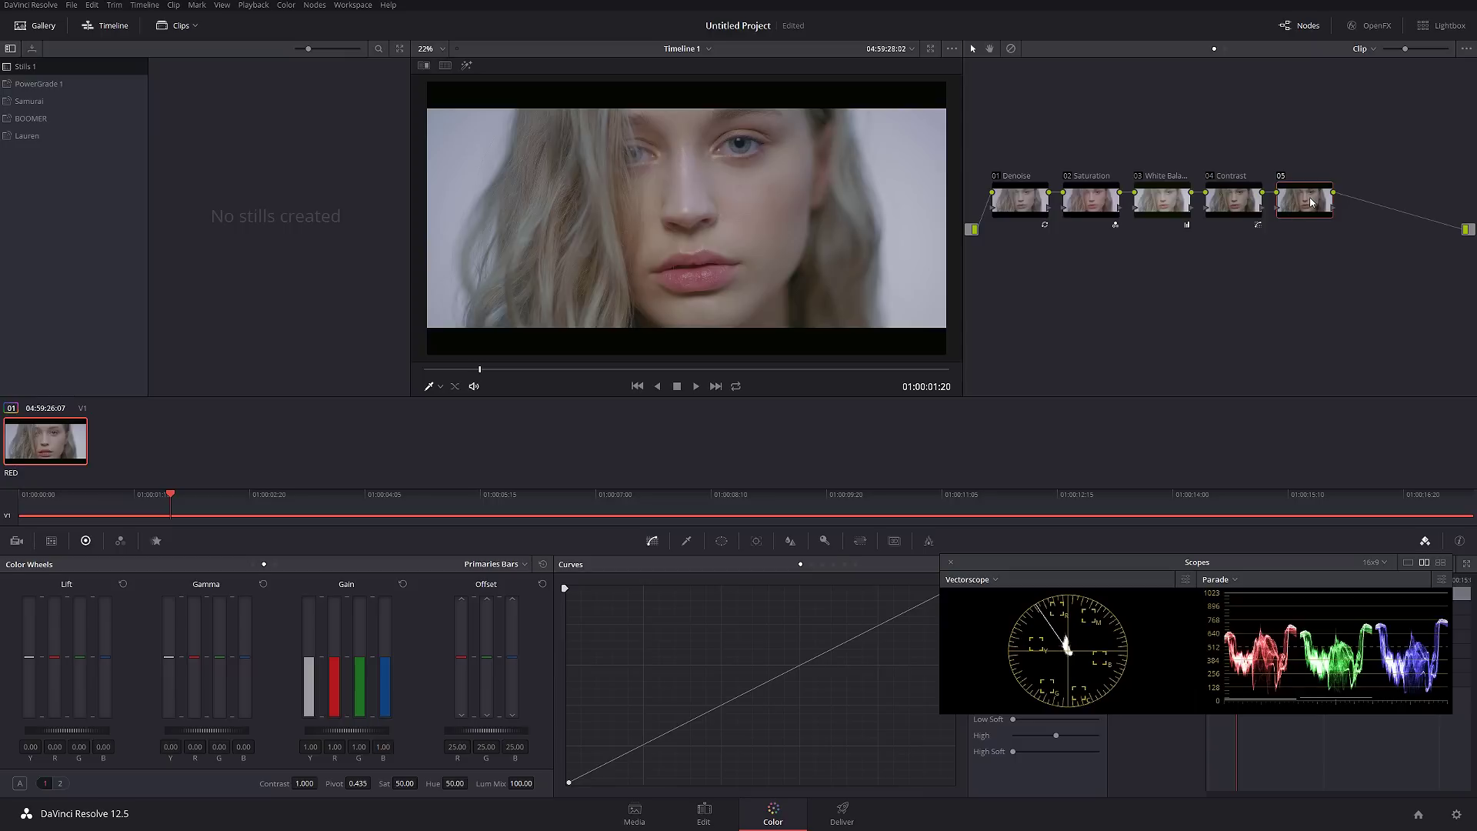
right_click(1311, 203)
left_click(1343, 229)
type("Dodge and Burn")
key("Return")
Step: Set node 05's qualifier to luminance (LUM) mode
left_click_drag(1108, 566, 1131, 587)
left_click(686, 542)
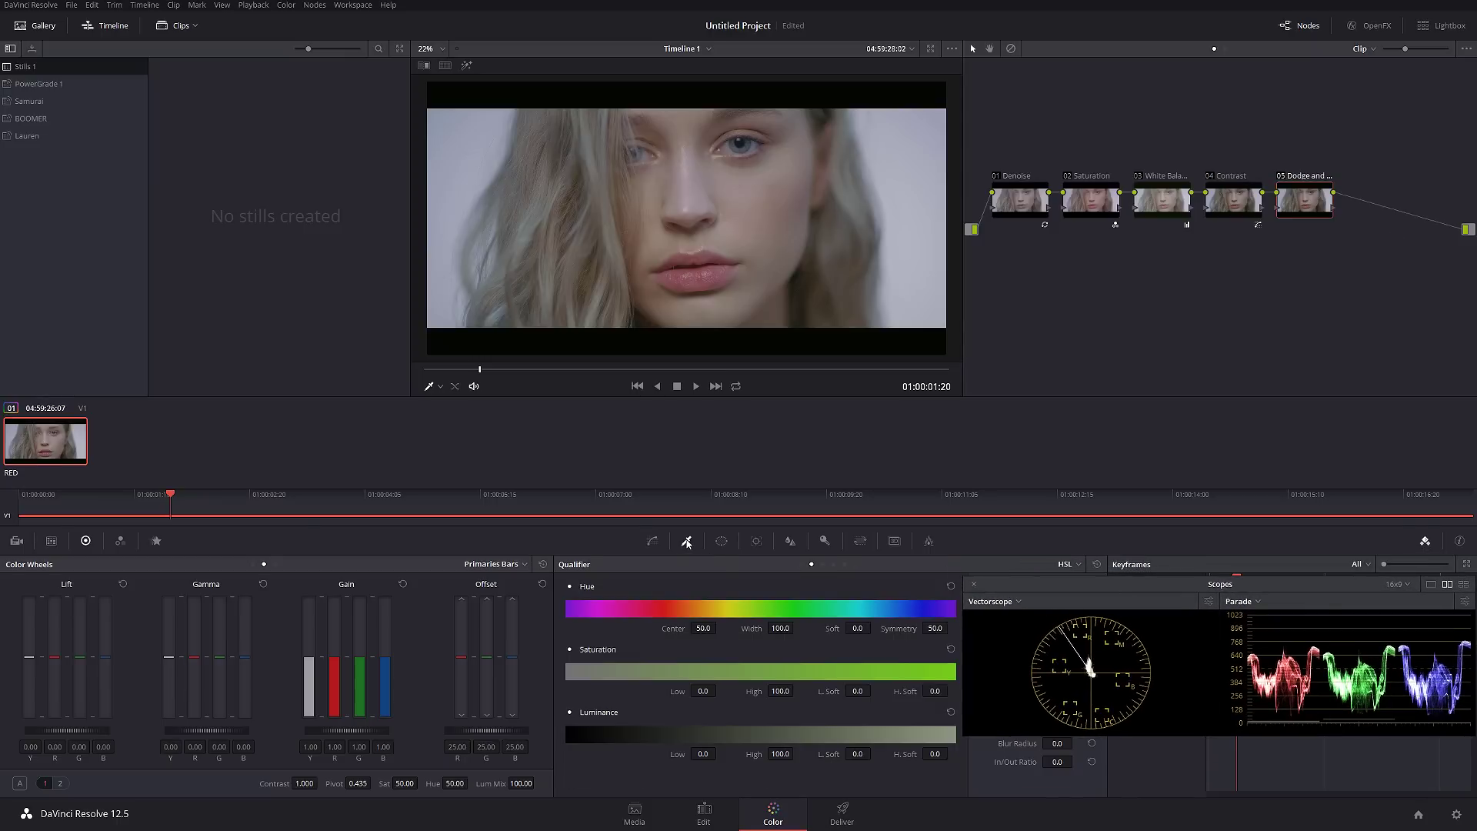
left_click(824, 564)
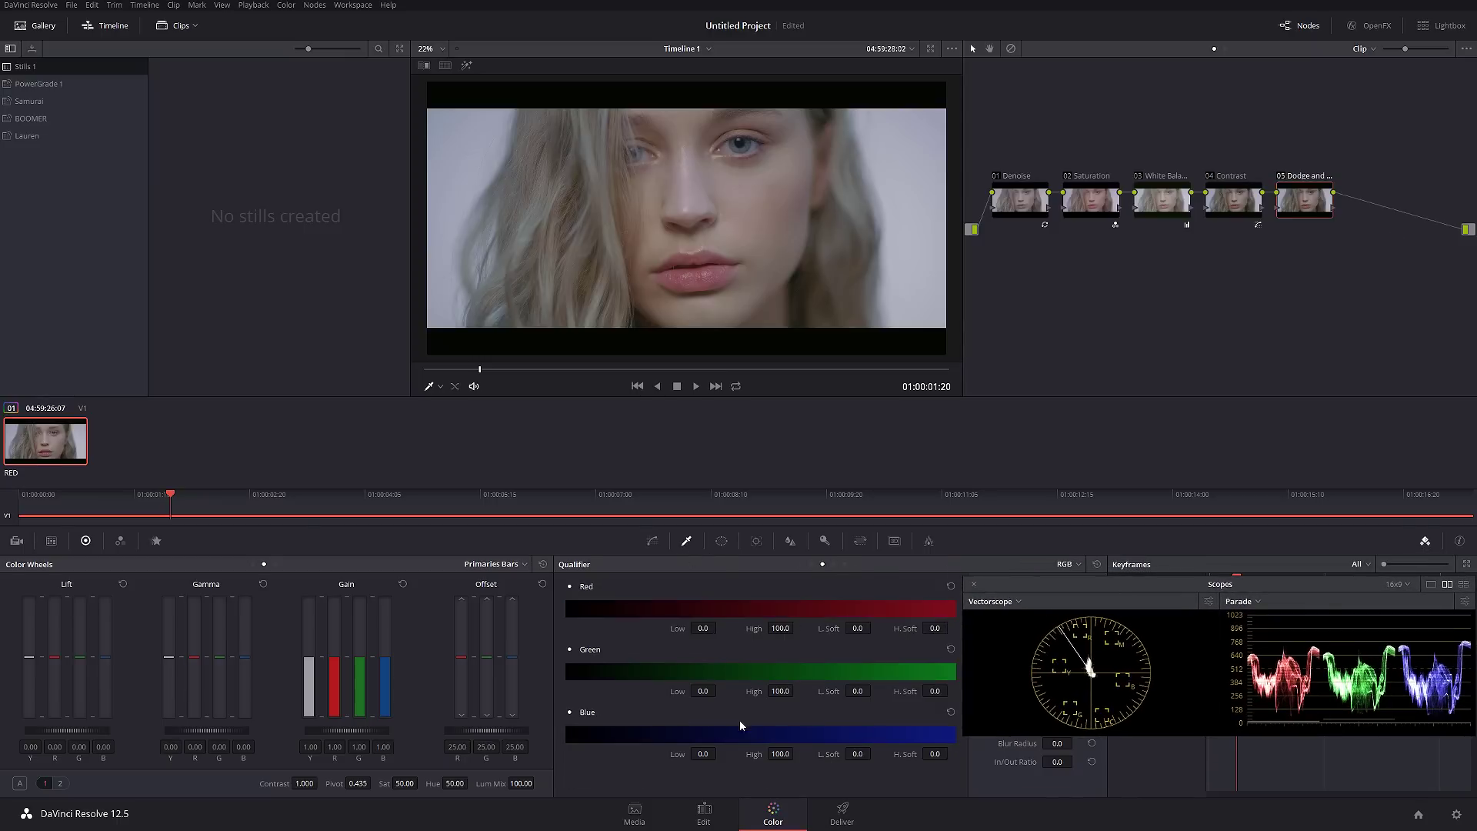
left_click(834, 564)
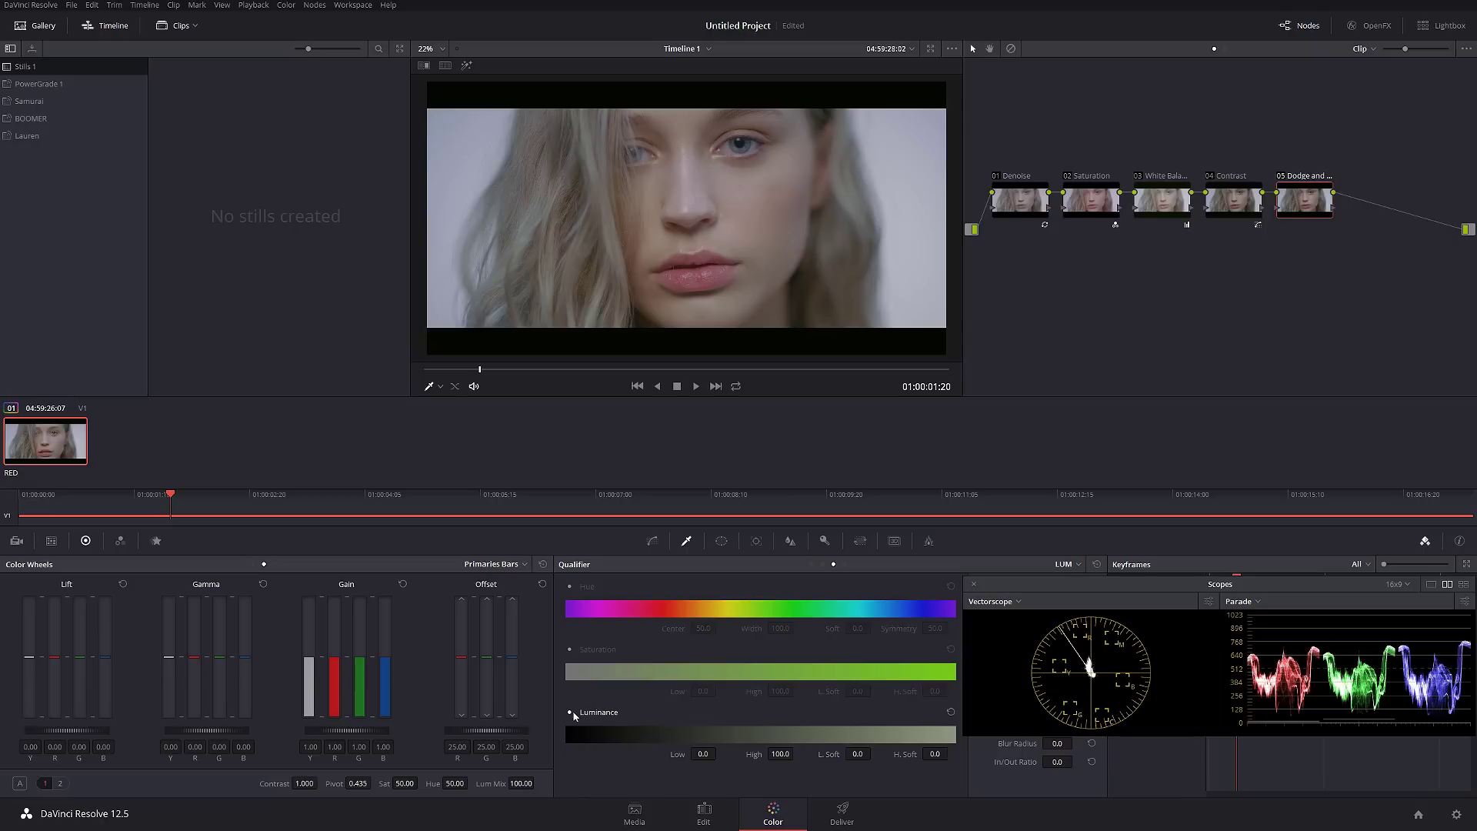
Step: Key the highlights with Luminance Low 63.3 and low softness 6.5, previewing in highlight mode
left_click_drag(702, 754, 441, 221)
left_click(471, 69)
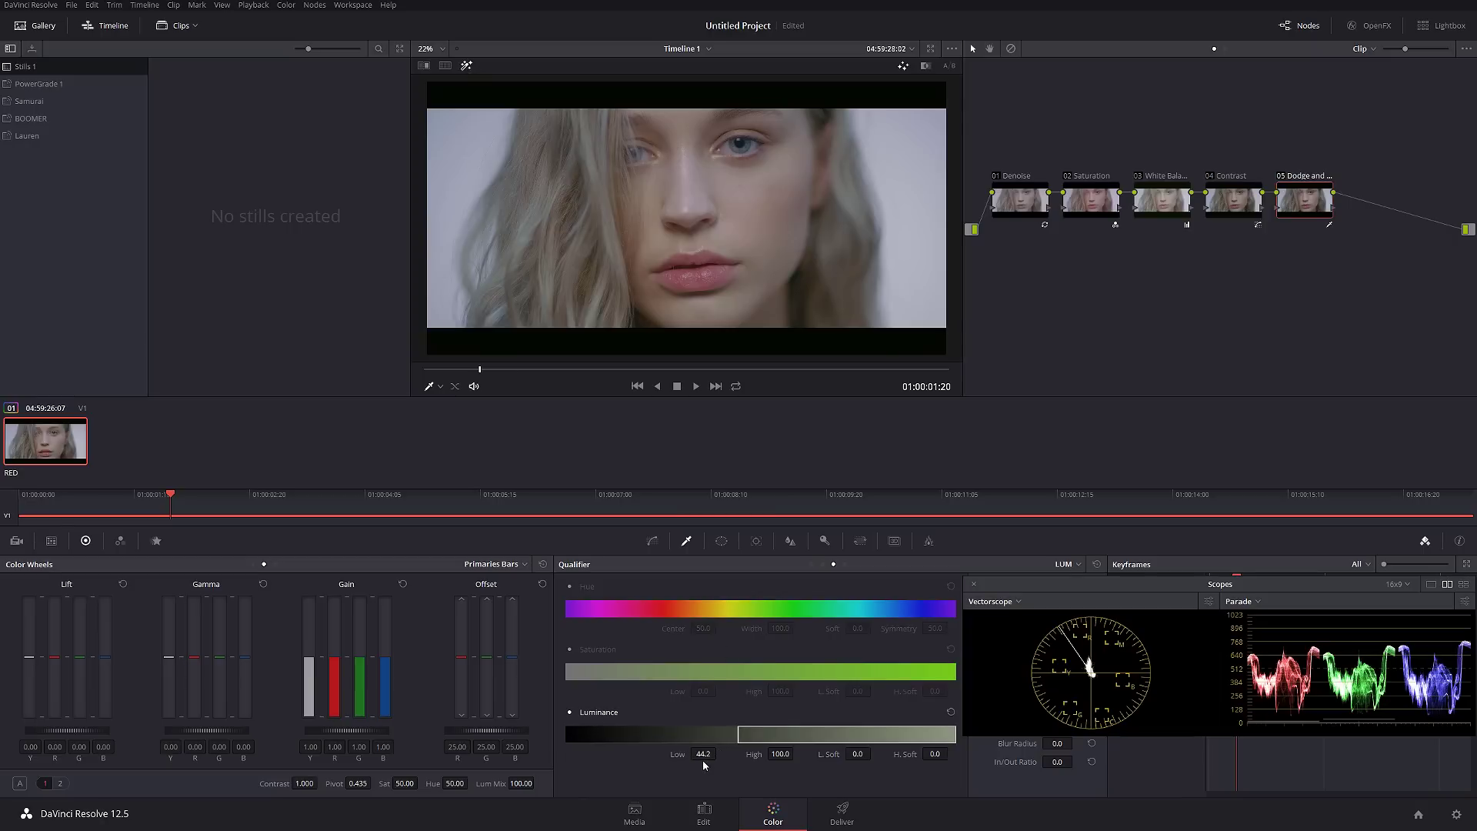
left_click_drag(703, 754, 719, 754)
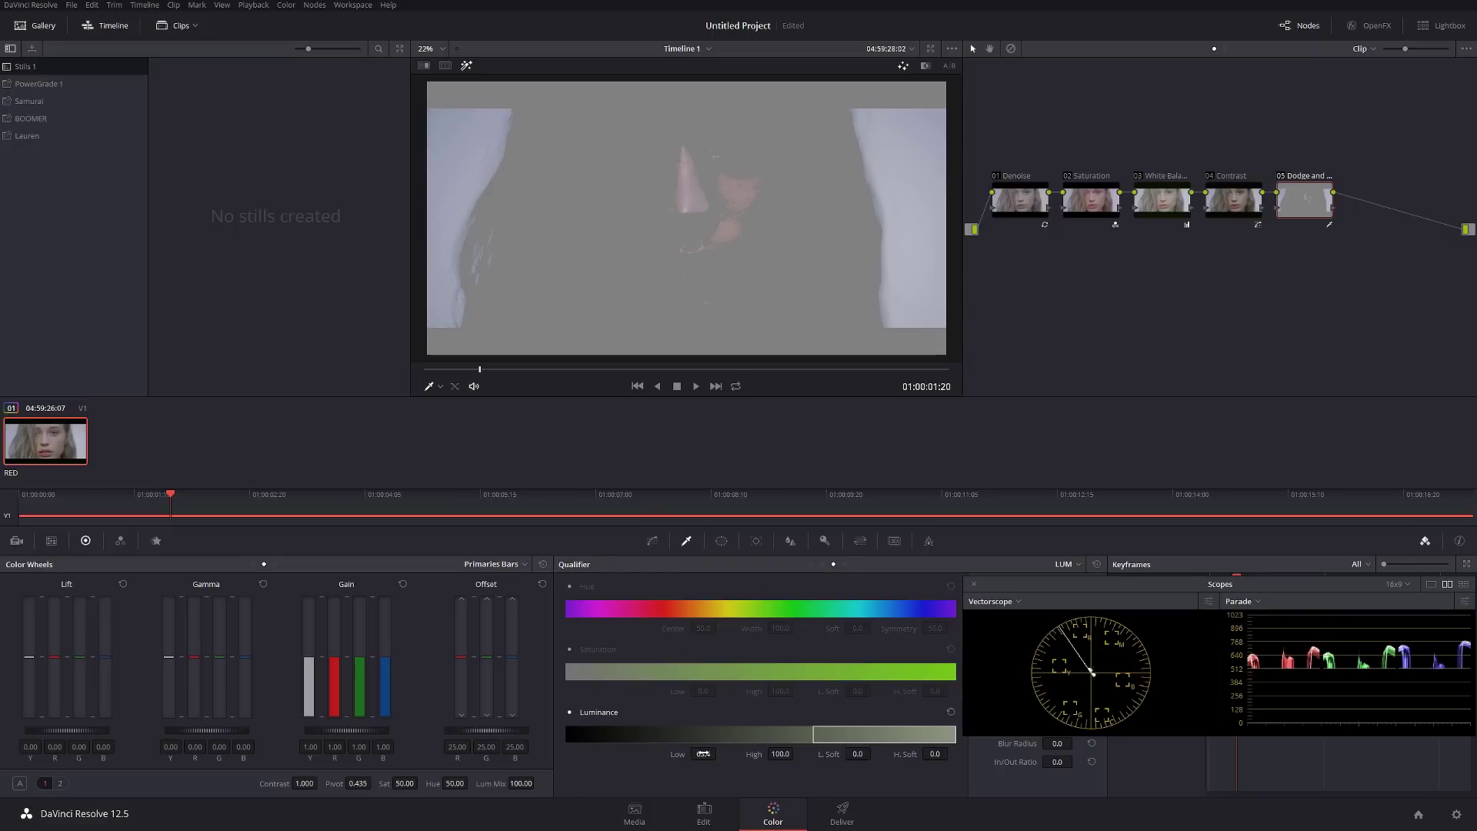
left_click_drag(720, 754, 719, 754)
left_click_drag(857, 754, 814, 735)
Step: Raise Matte Finesse Clean White to 6.2 and bypass the dodge node to compare
scroll(739, 100, "up", 5)
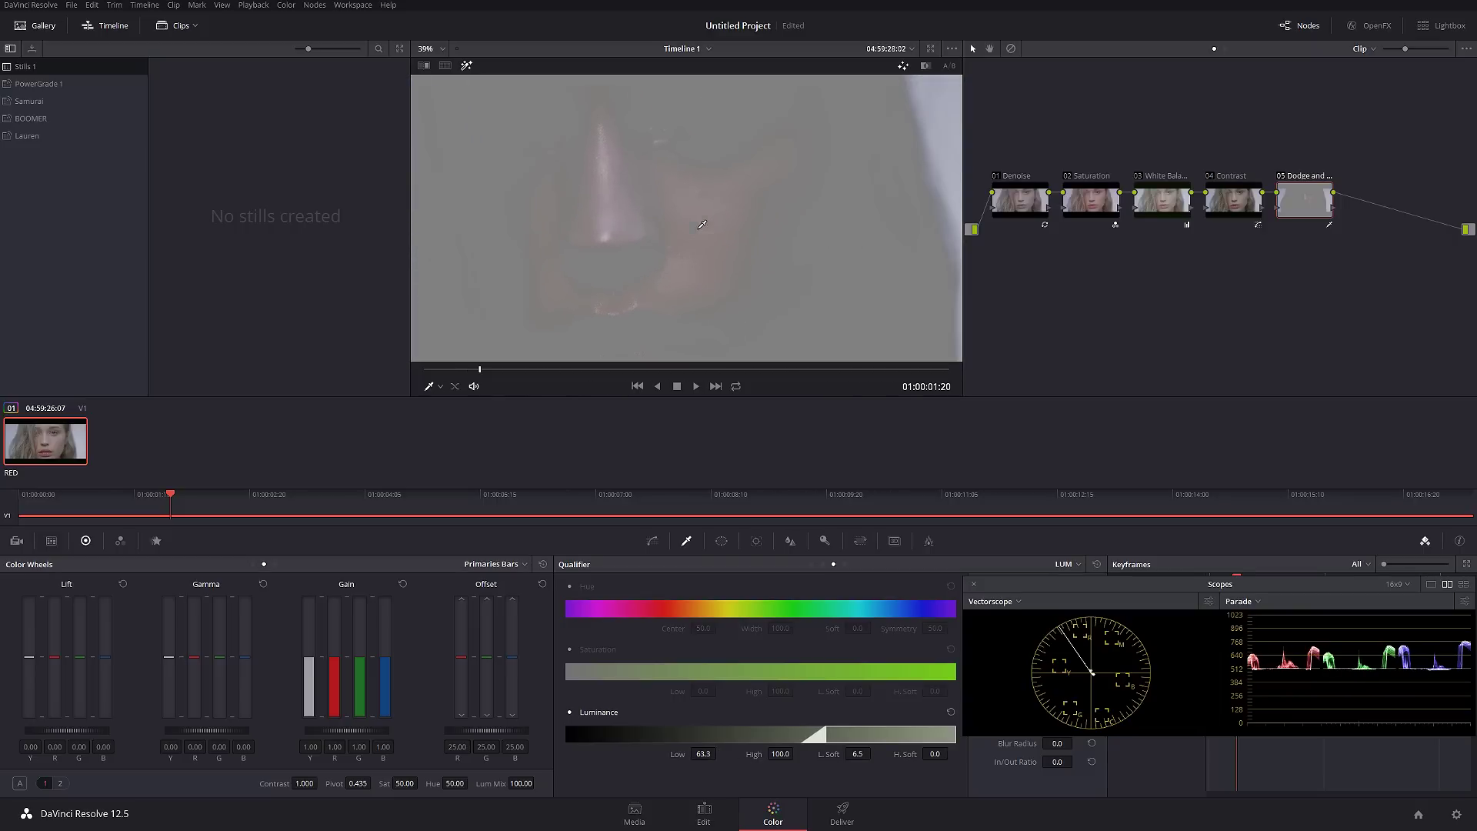
left_click_drag(706, 241, 738, 234)
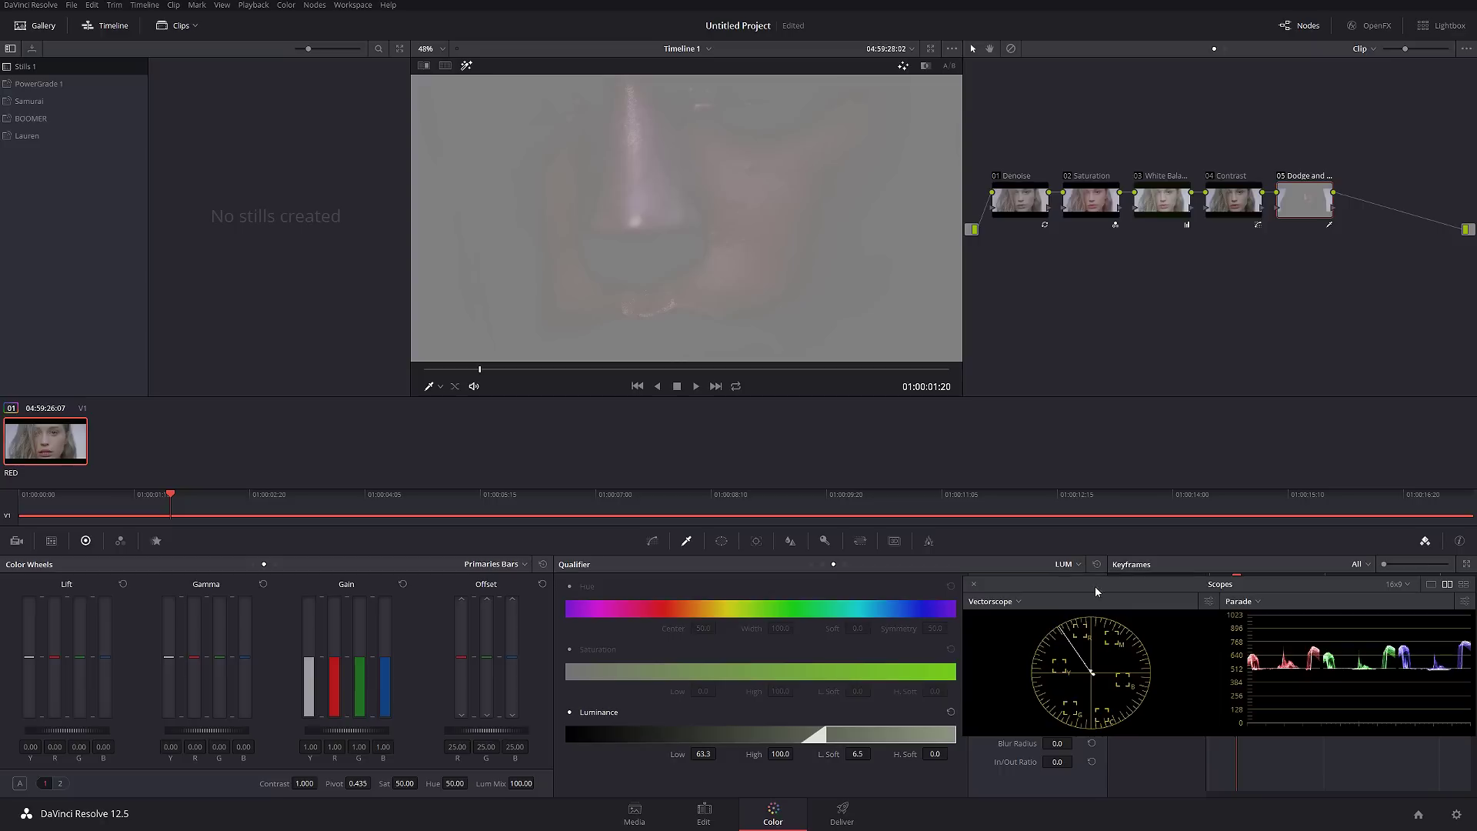
left_click_drag(1093, 586, 1229, 582)
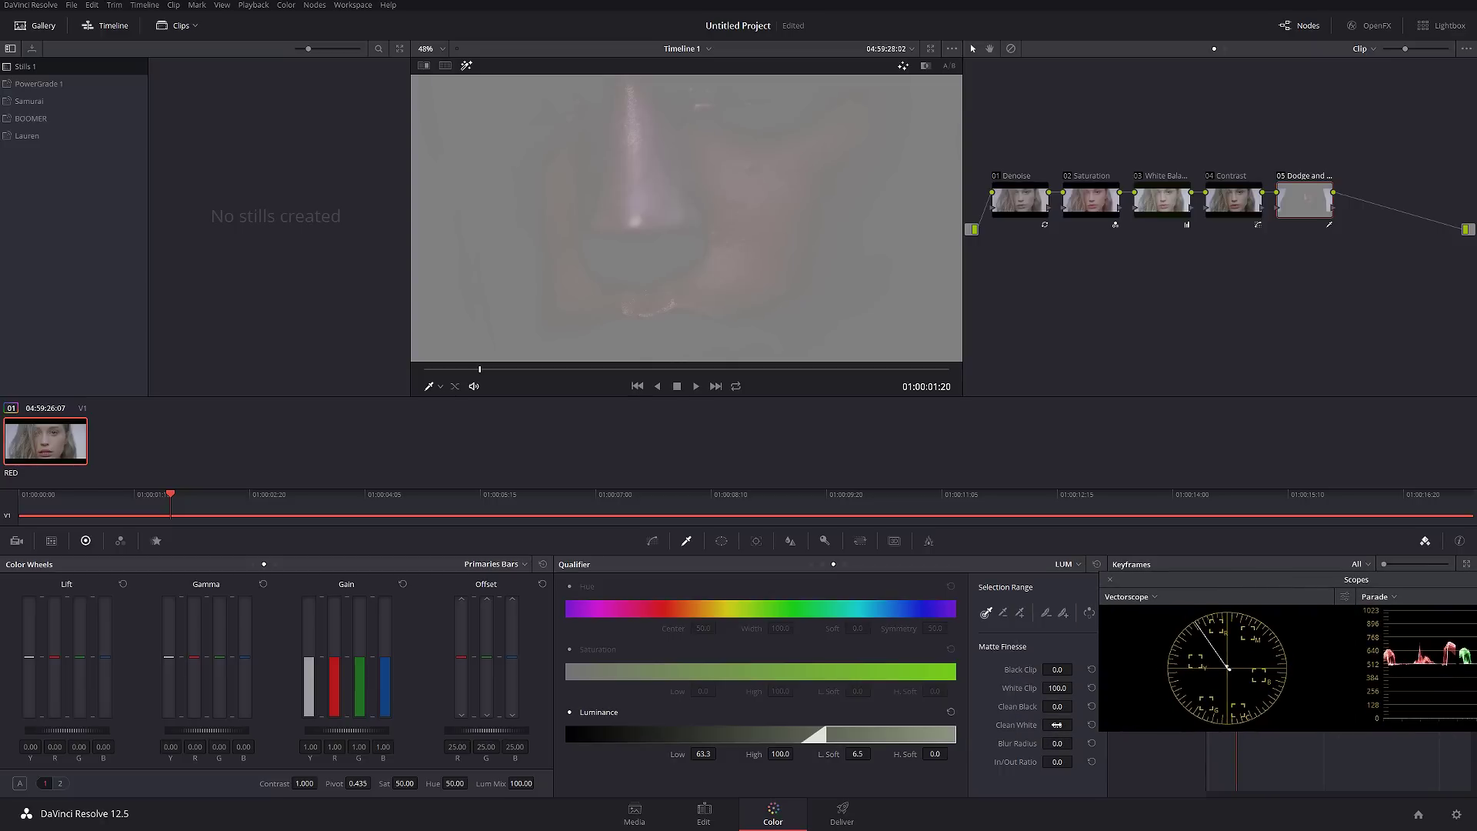
left_click_drag(1077, 724, 1076, 724)
left_click(1282, 177)
left_click(1282, 176)
scroll(749, 218, "down", 3)
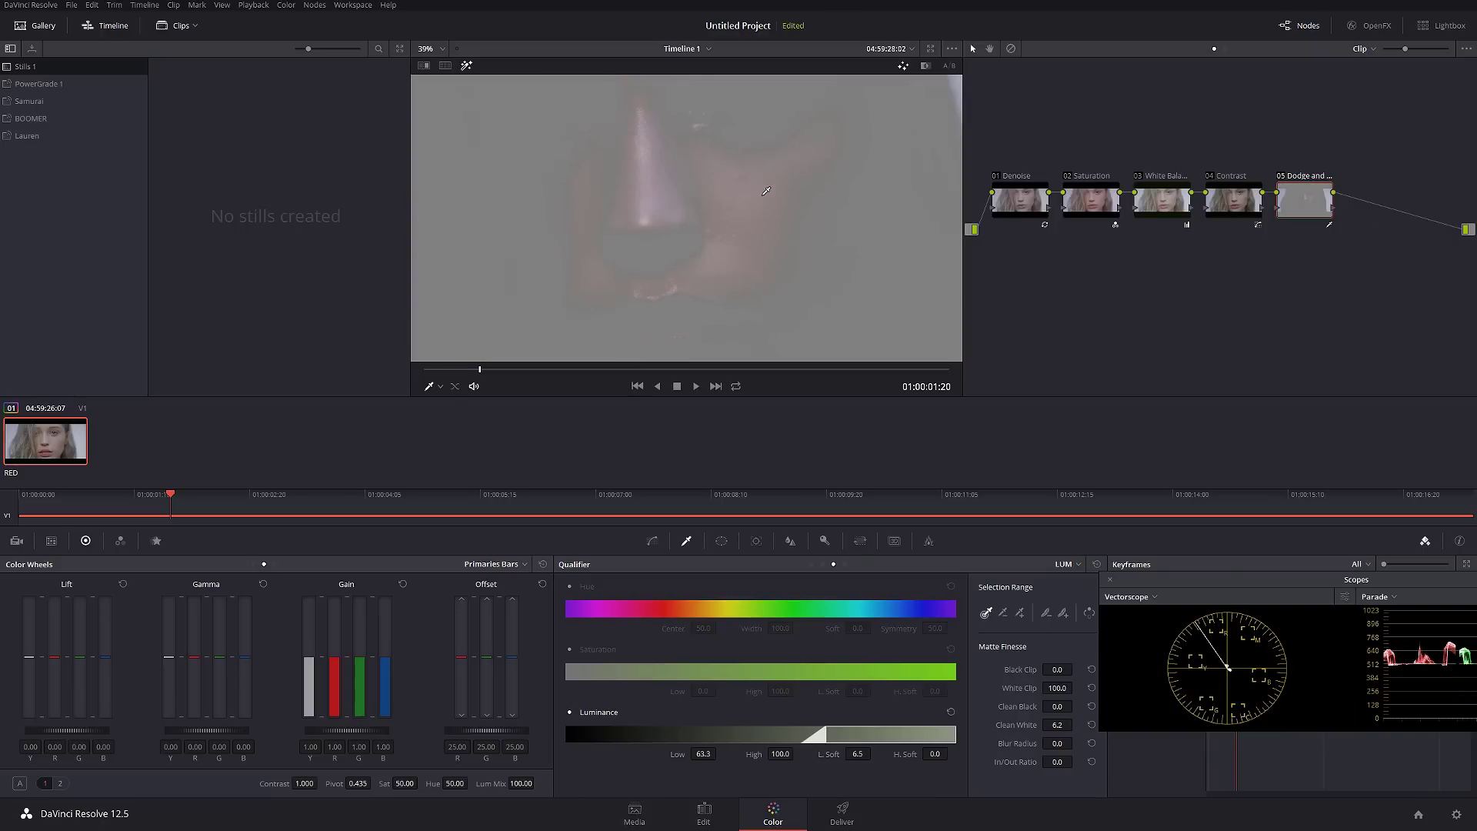
Step: Brighten the keyed highlights with master Gain at 1.17
left_click(467, 66)
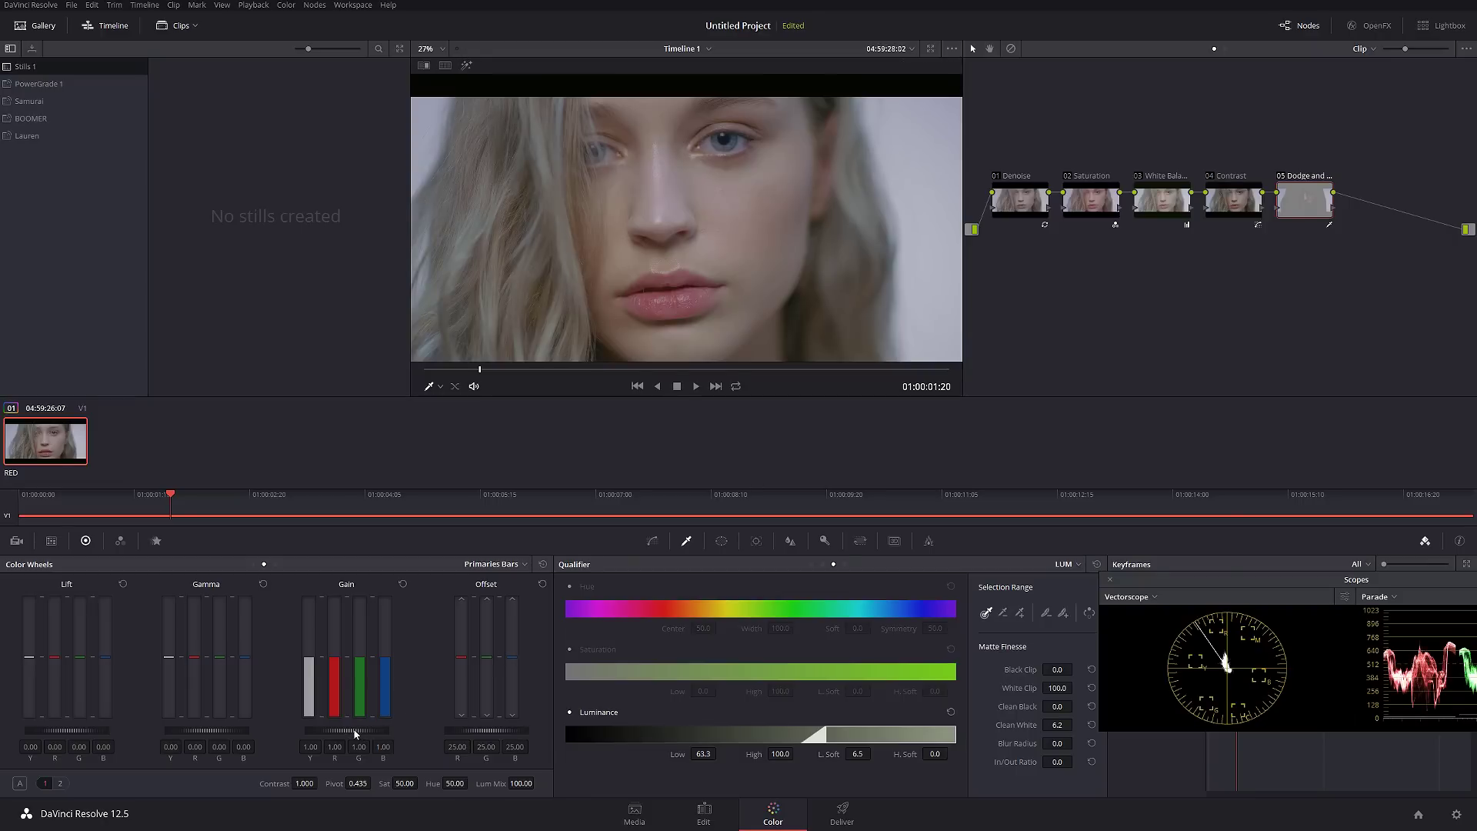
left_click_drag(355, 734, 398, 735)
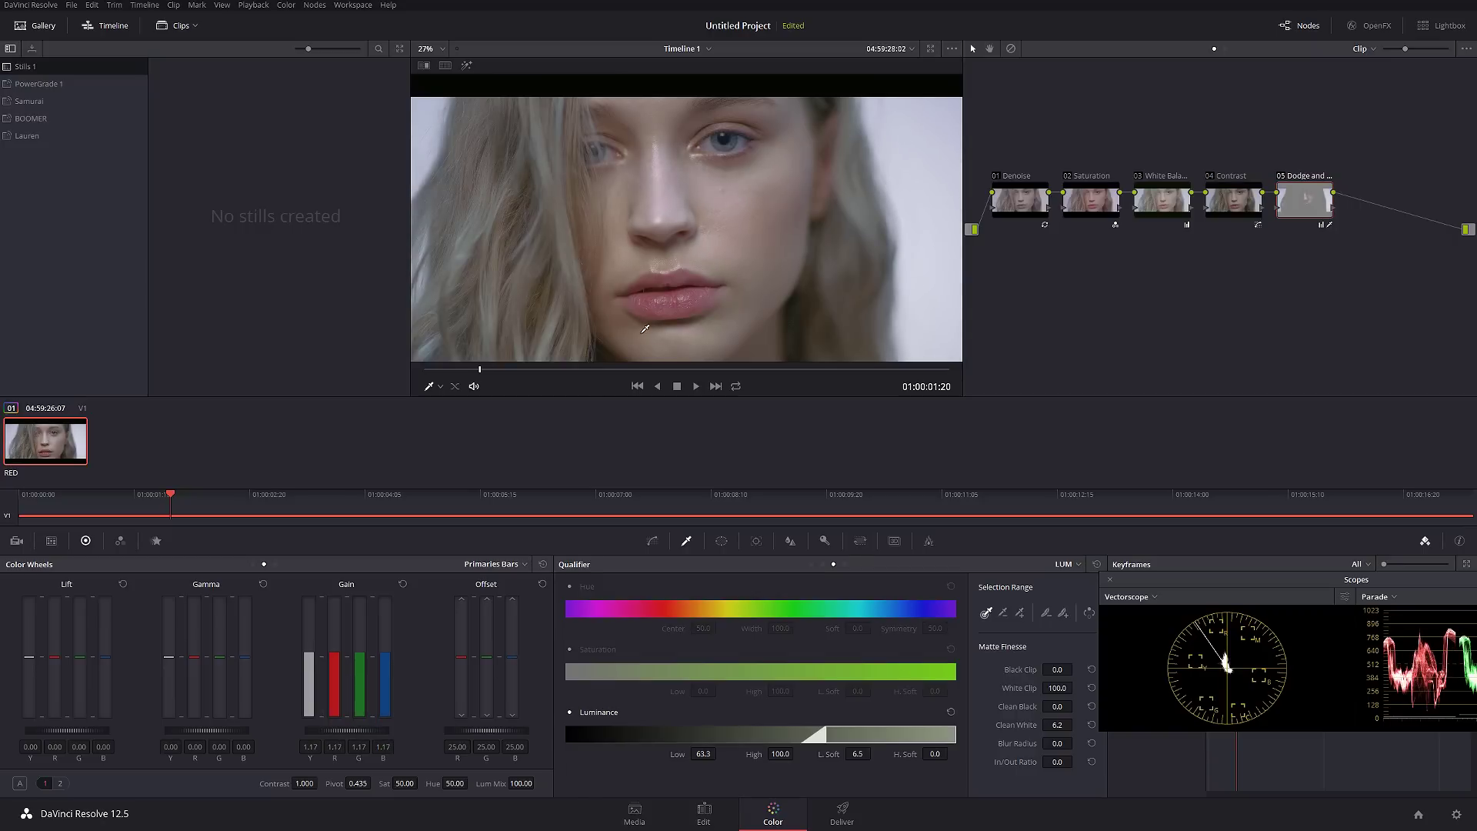
scroll(660, 216, "down", 2)
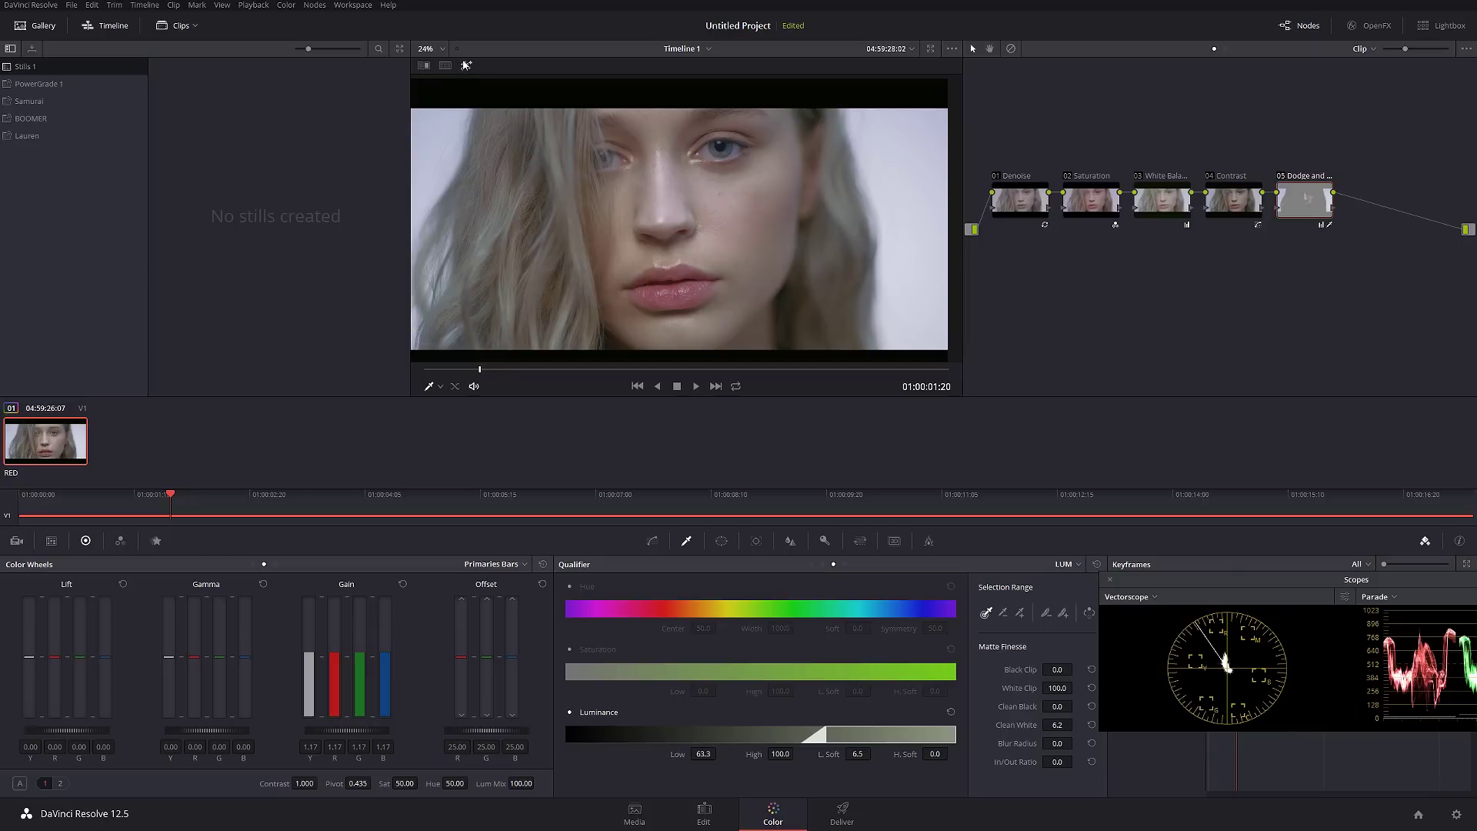
Step: Ease the luminance key's Low limit to 62.1, checking the matte in highlight view
left_click(467, 67)
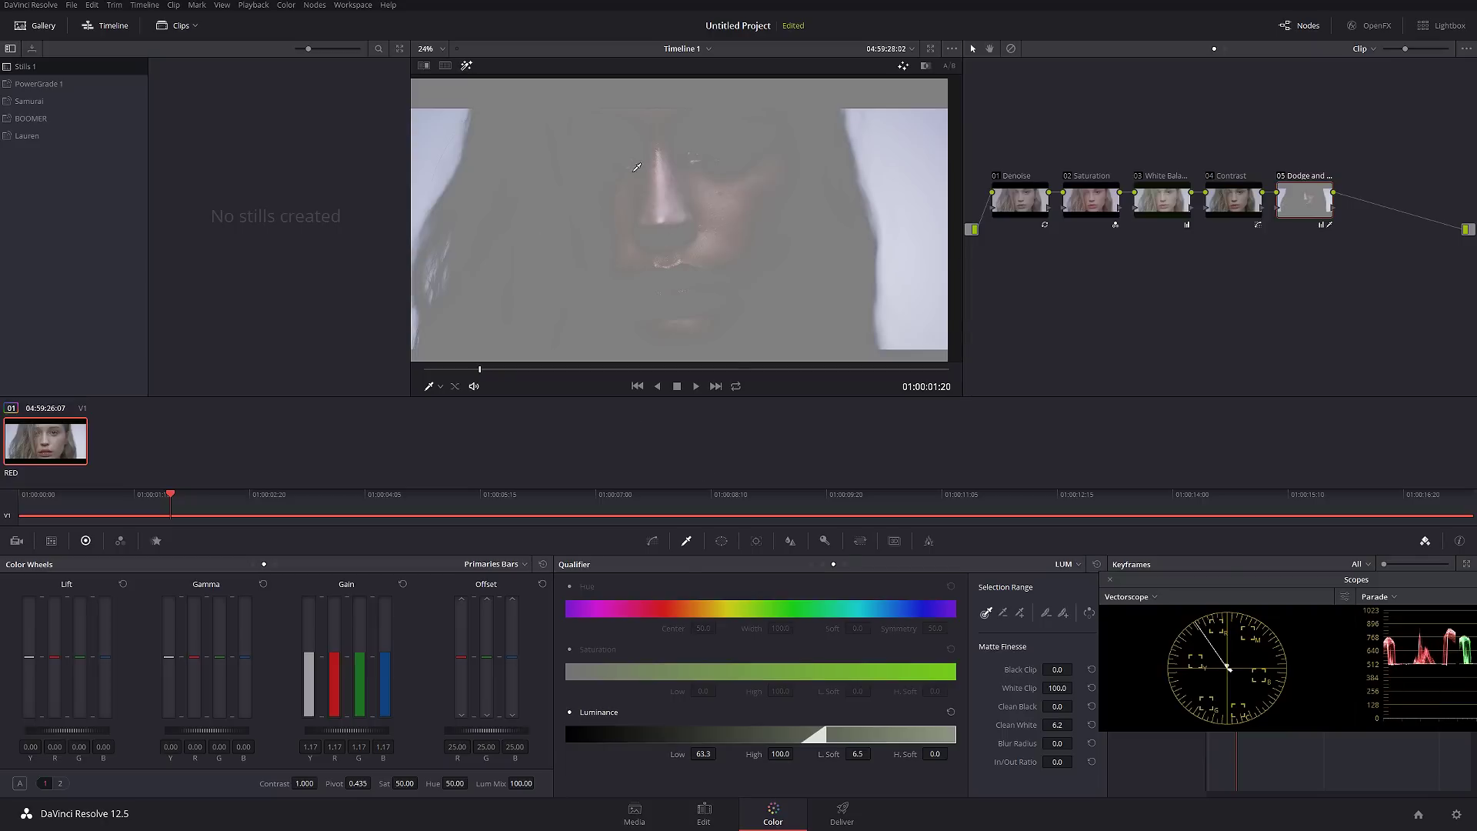
scroll(710, 231, "down", 1)
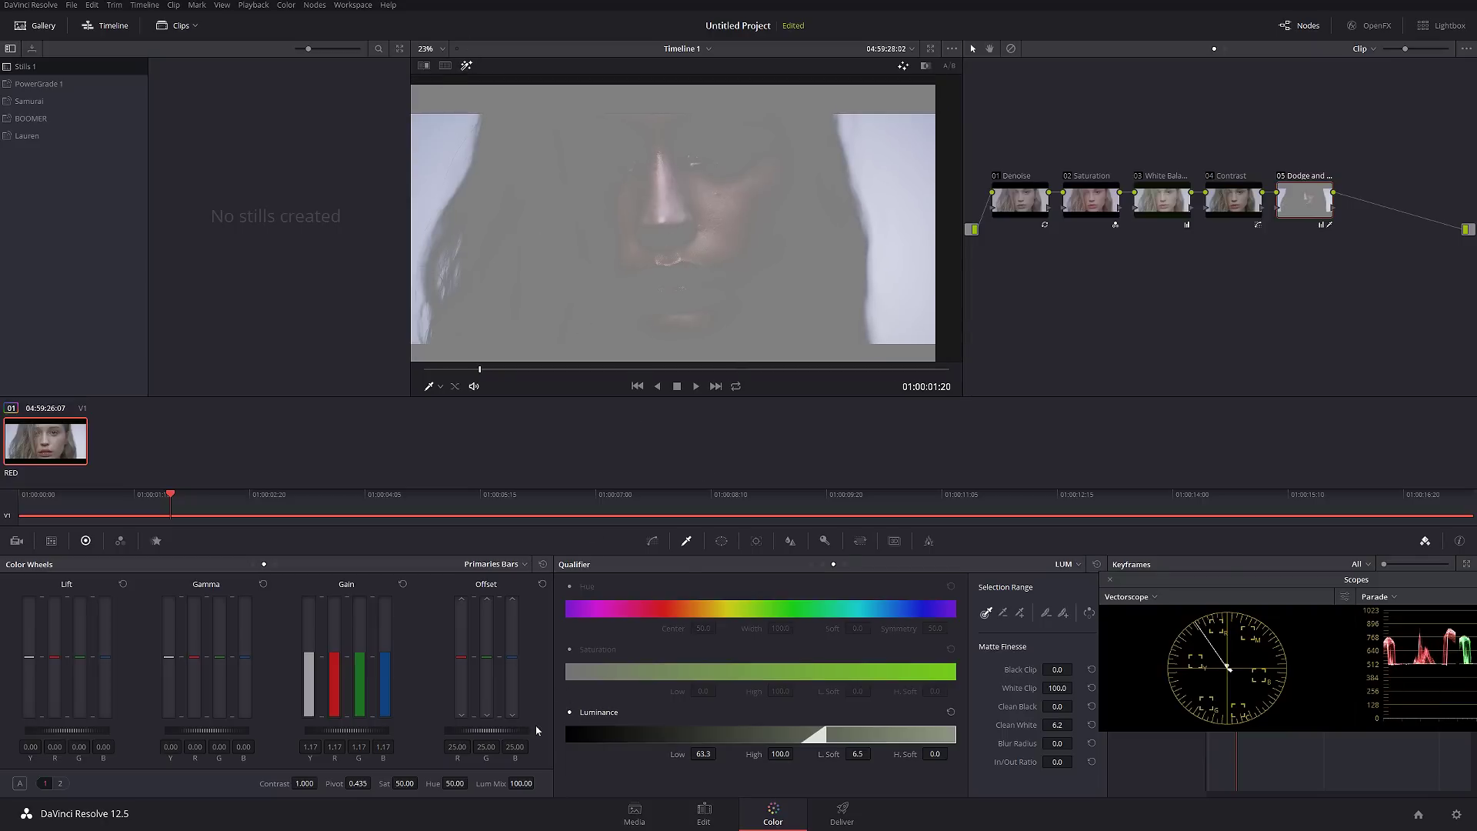
left_click_drag(704, 754, 719, 752)
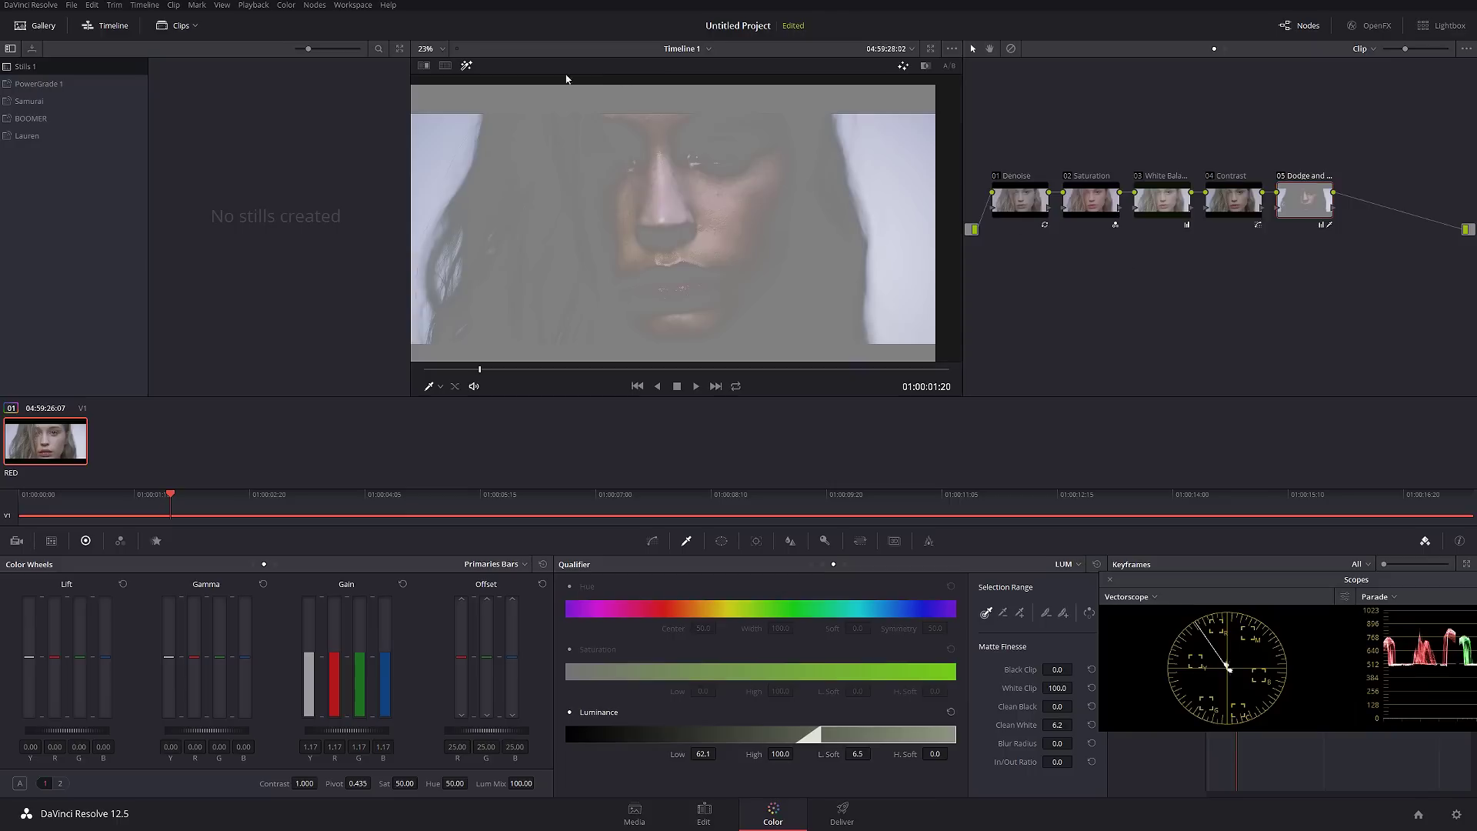
left_click(466, 65)
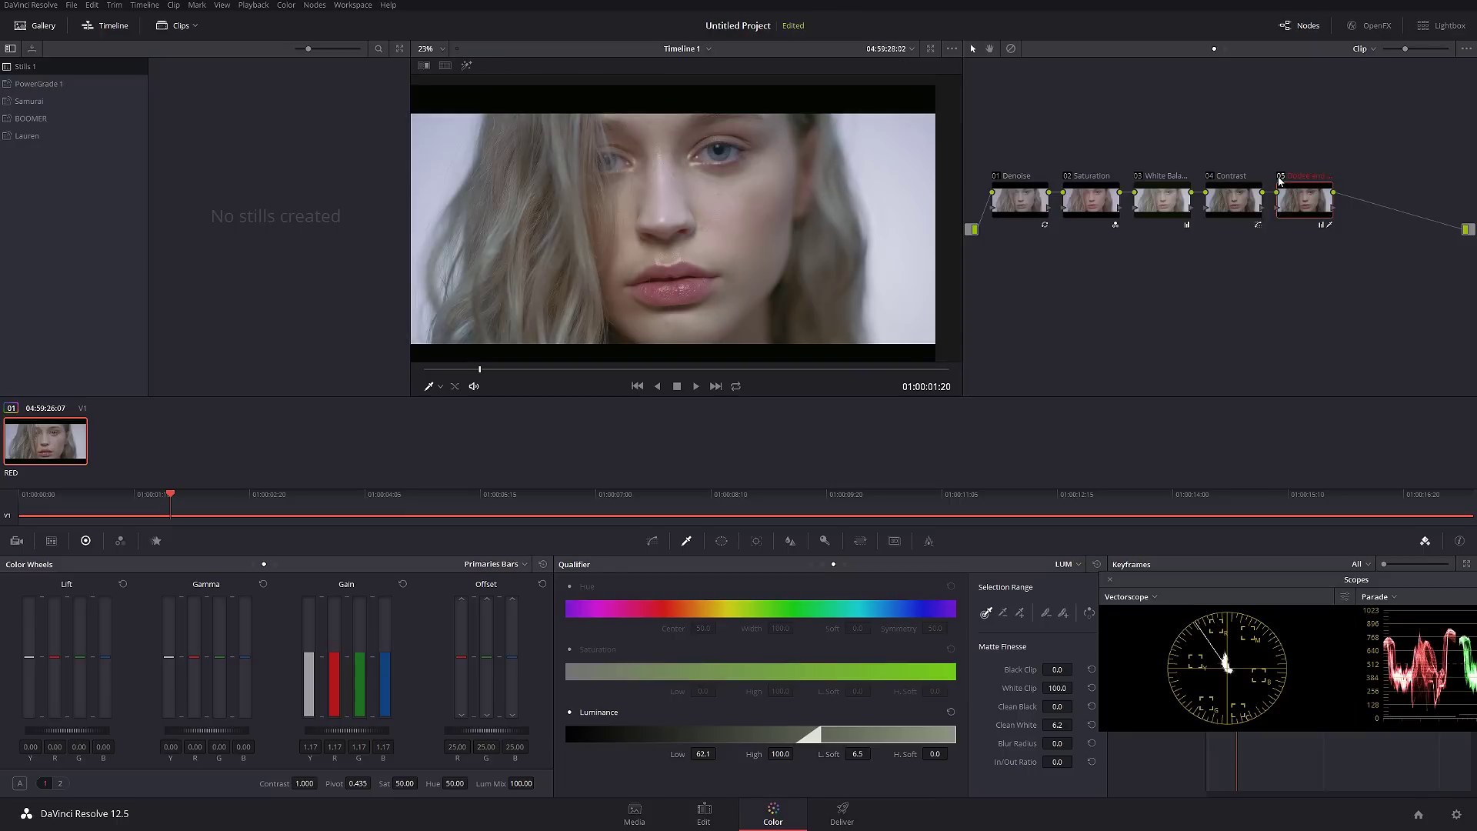
scroll(557, 230, "up", 5)
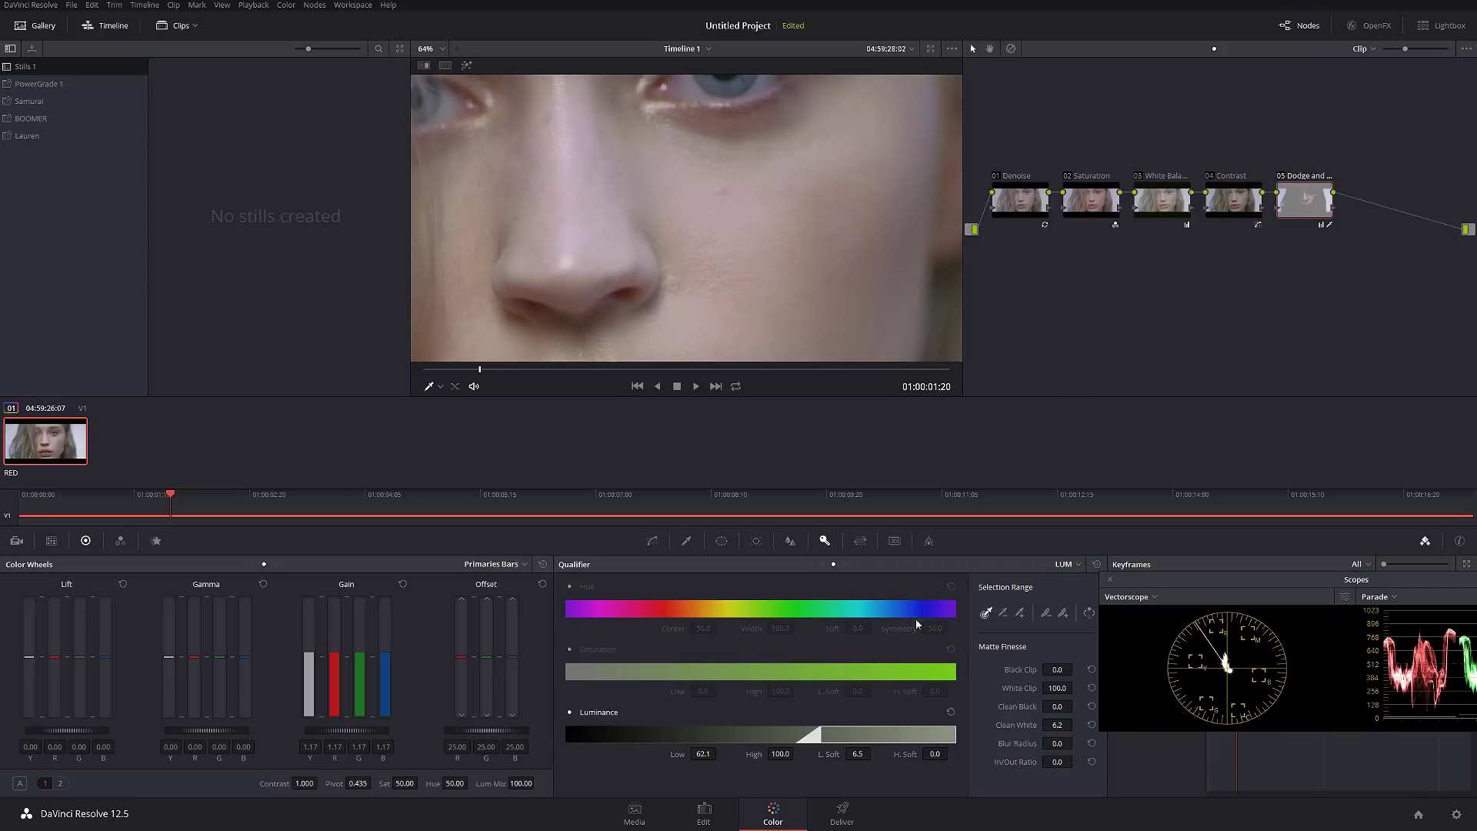
Step: Set the dodge node's Key Output Gain to 0.5 and compare it bypassed
left_click(825, 540)
left_click(977, 683)
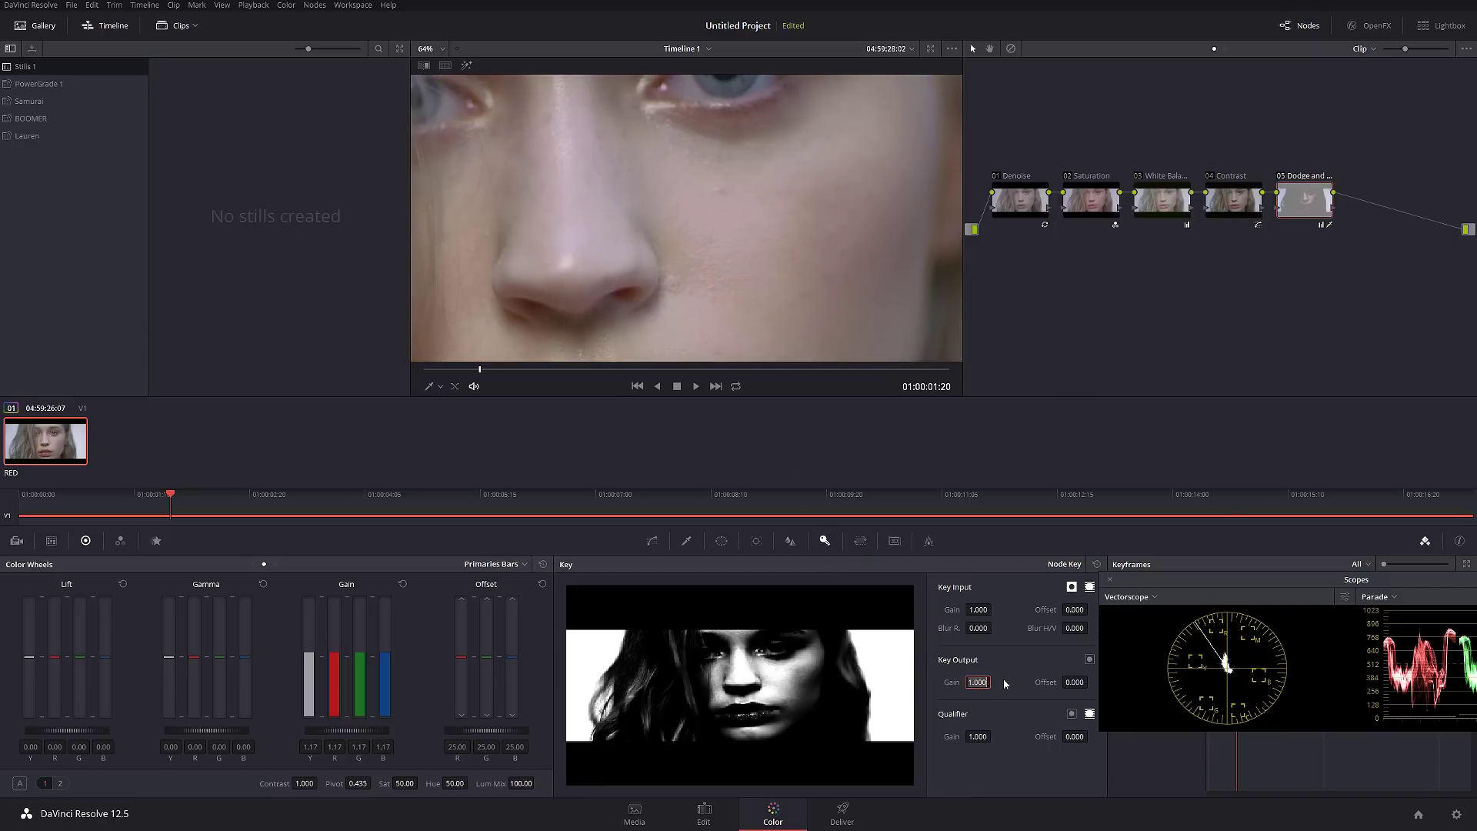
type(".5")
key("Return")
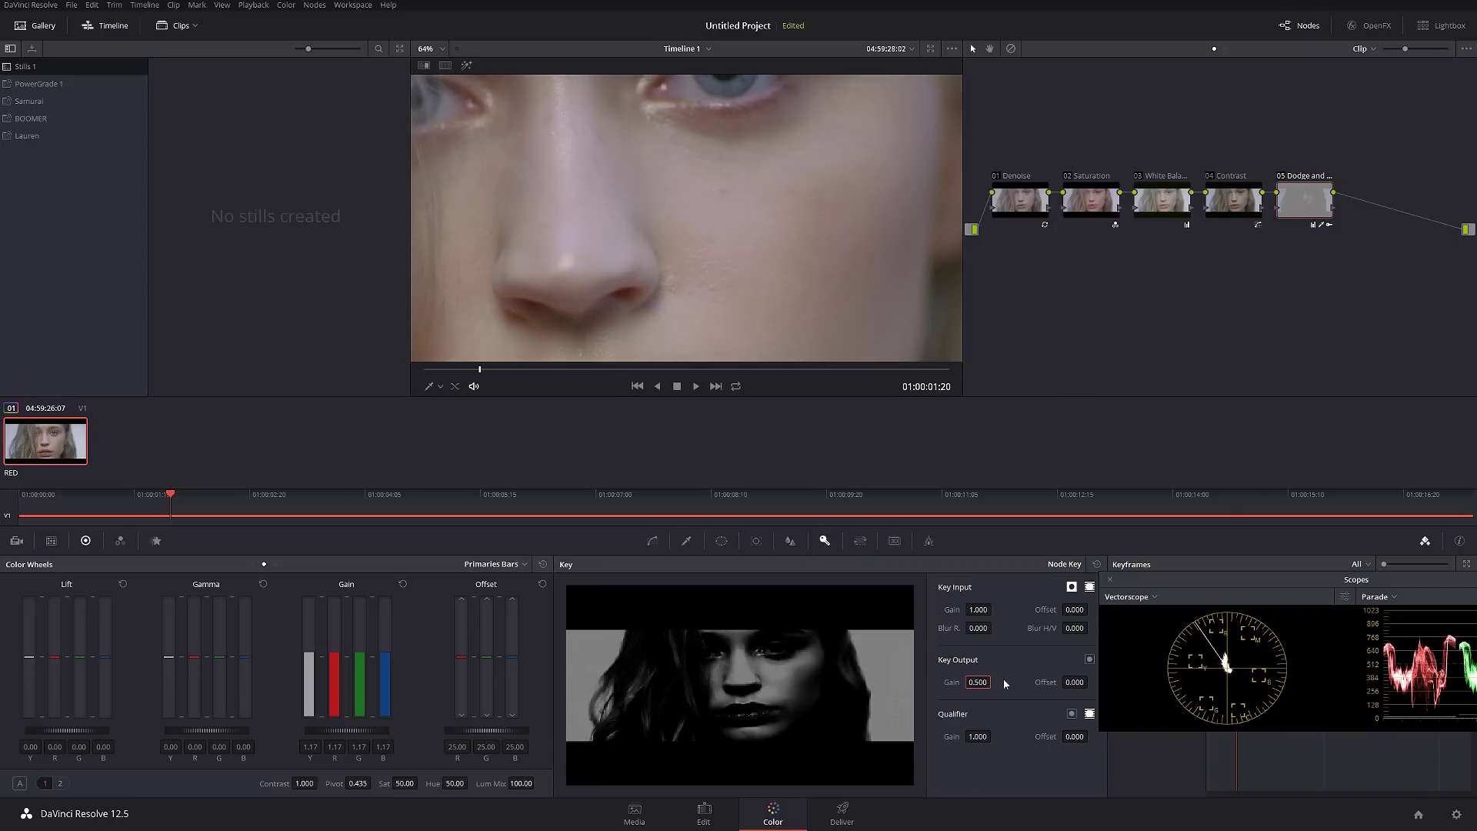
left_click(1281, 176)
left_click(1281, 177)
Step: Compare the grade on and off at a later frame and during playback, then add serial node 06
scroll(721, 250, "down", 4)
scroll(726, 256, "down", 2)
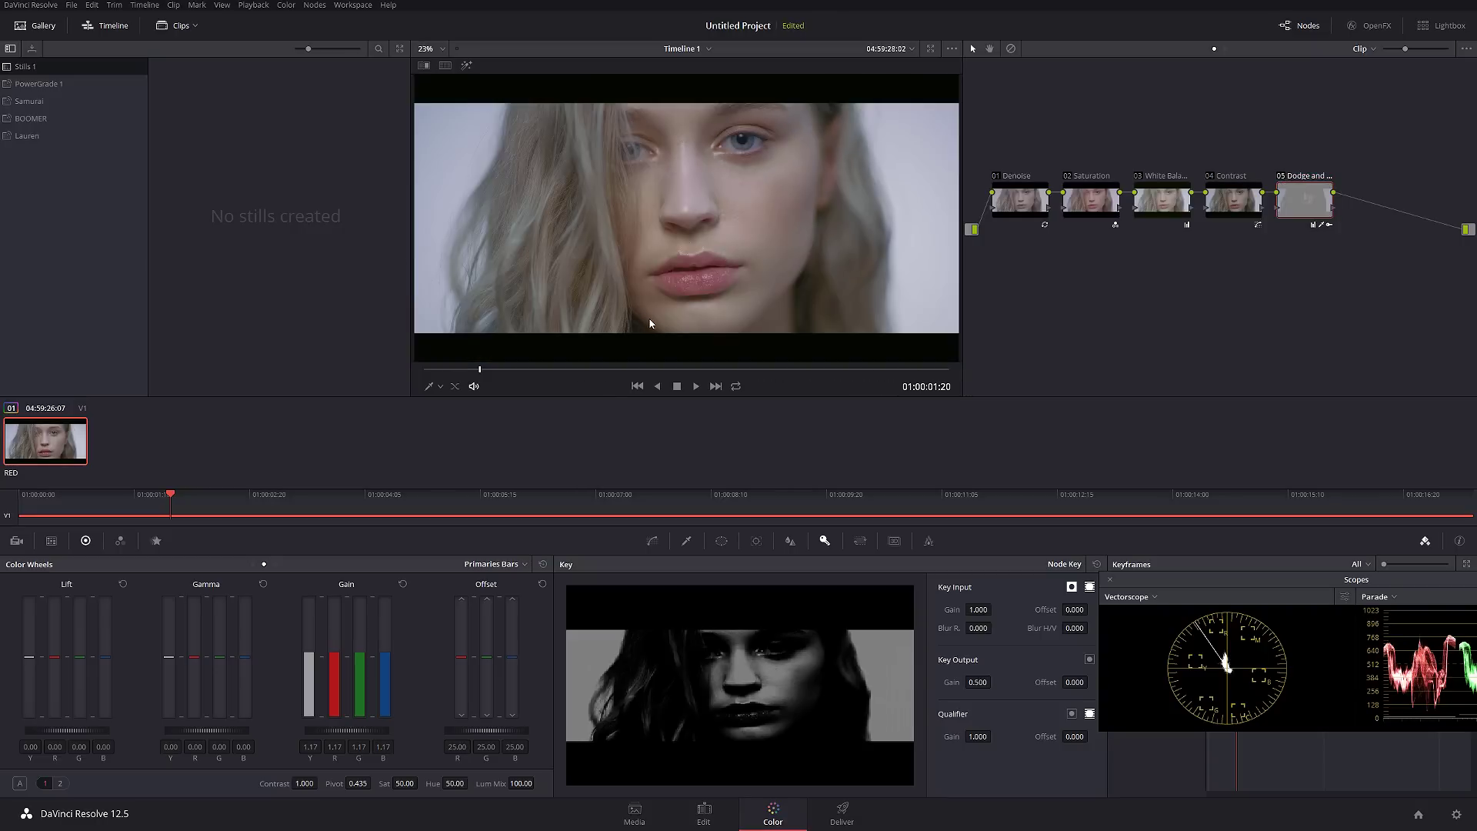
left_click_drag(621, 374, 760, 371)
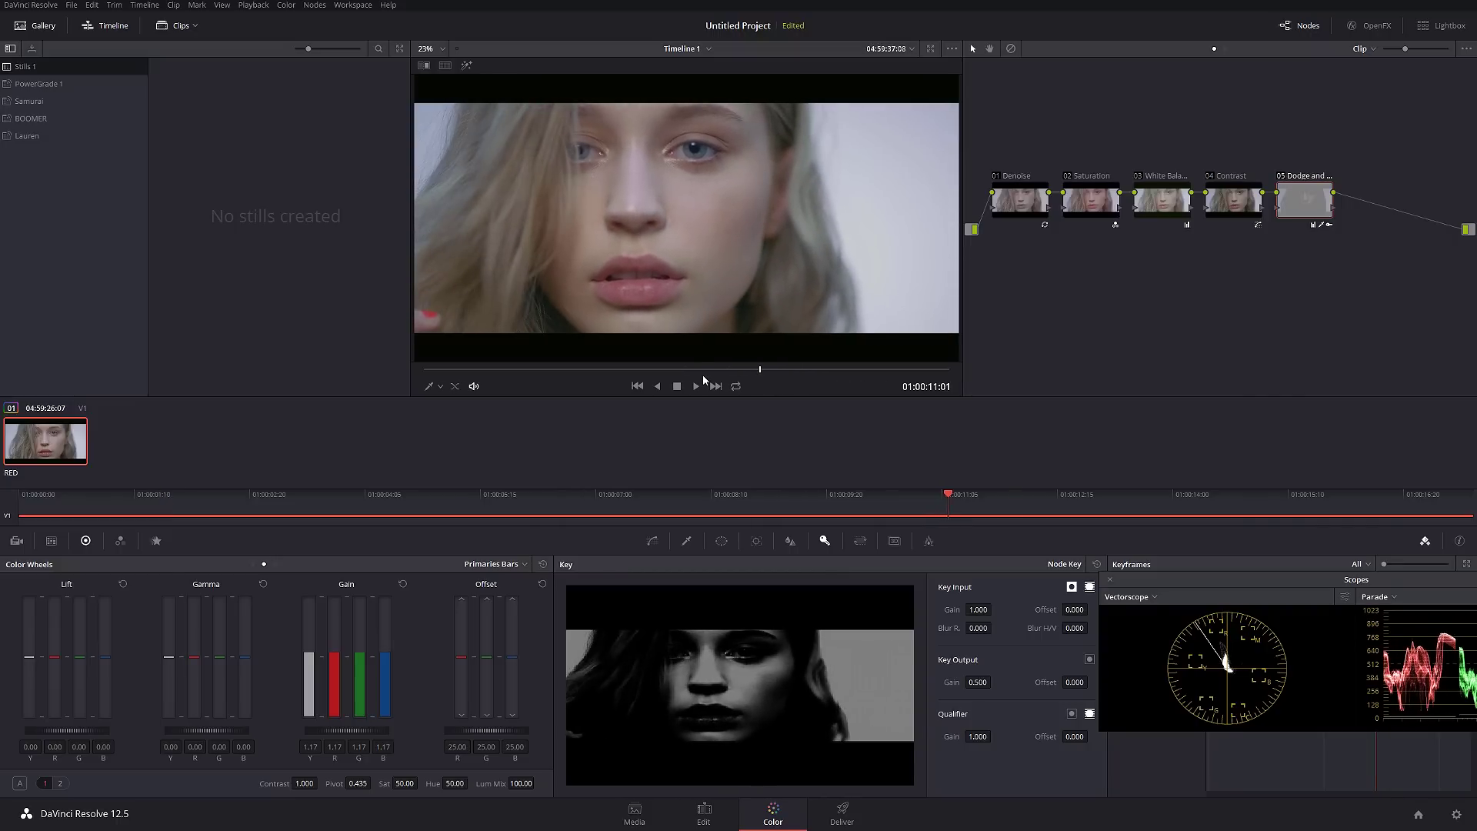
key("alt+d")
key("alt+d")
key("alt+d")
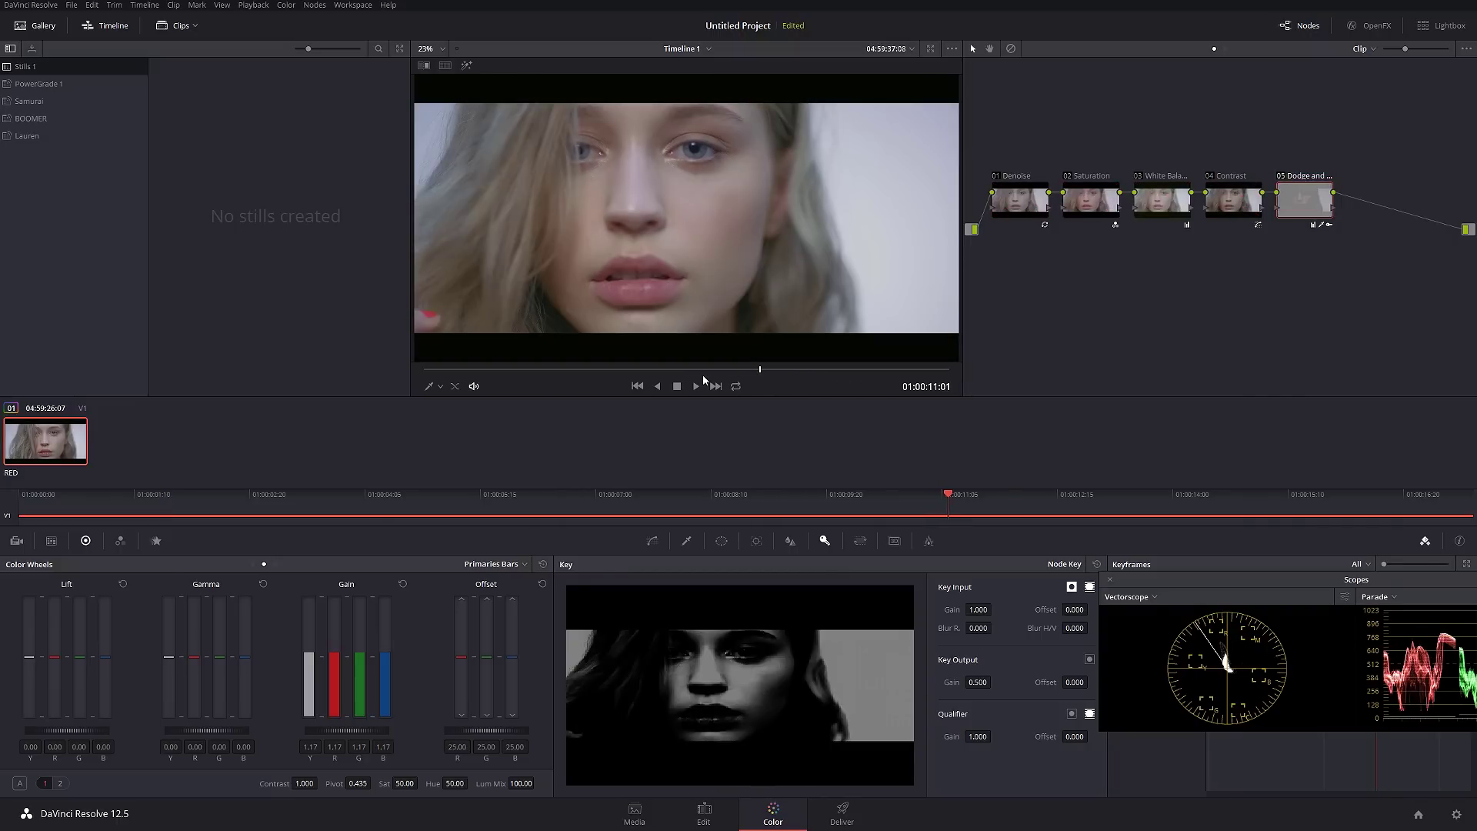
key("alt+d")
key("space")
key("space")
key("alt+d")
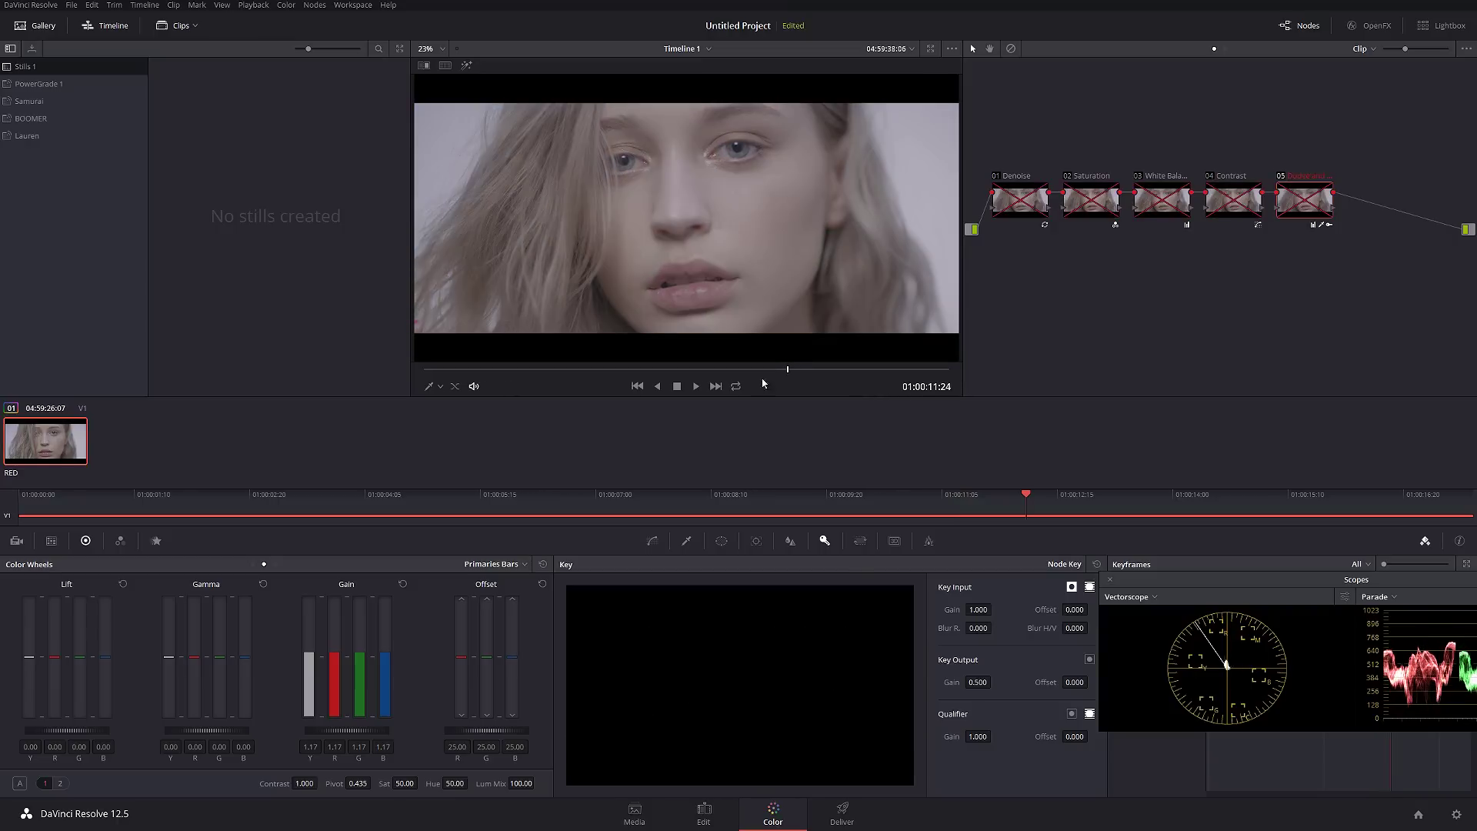
key("alt+d")
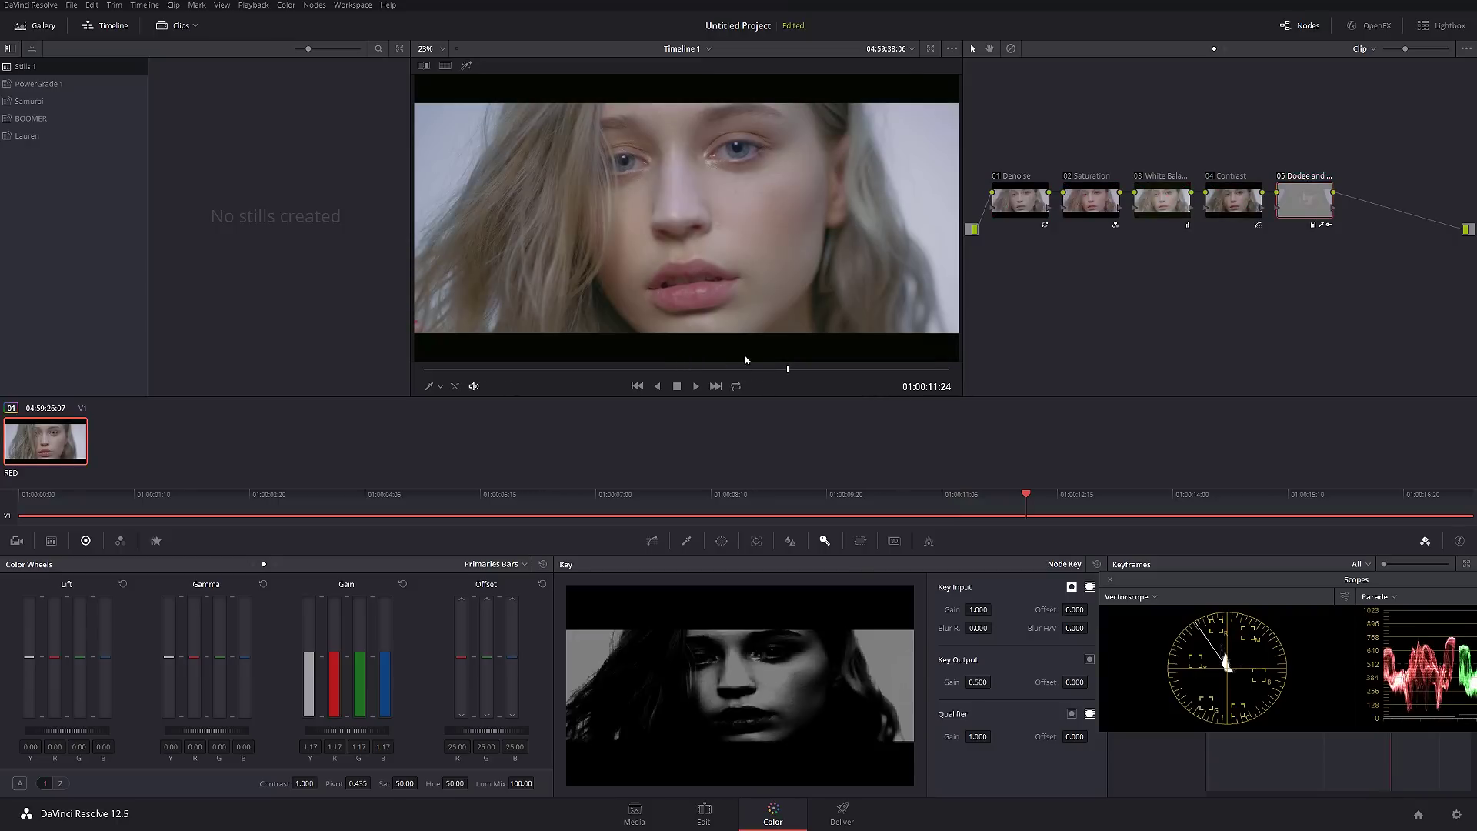
key("alt+s")
Step: Apply the Rec709 Kodak 2383 D55 LUT to node 06 and label it 'LUT'
right_click(1367, 207)
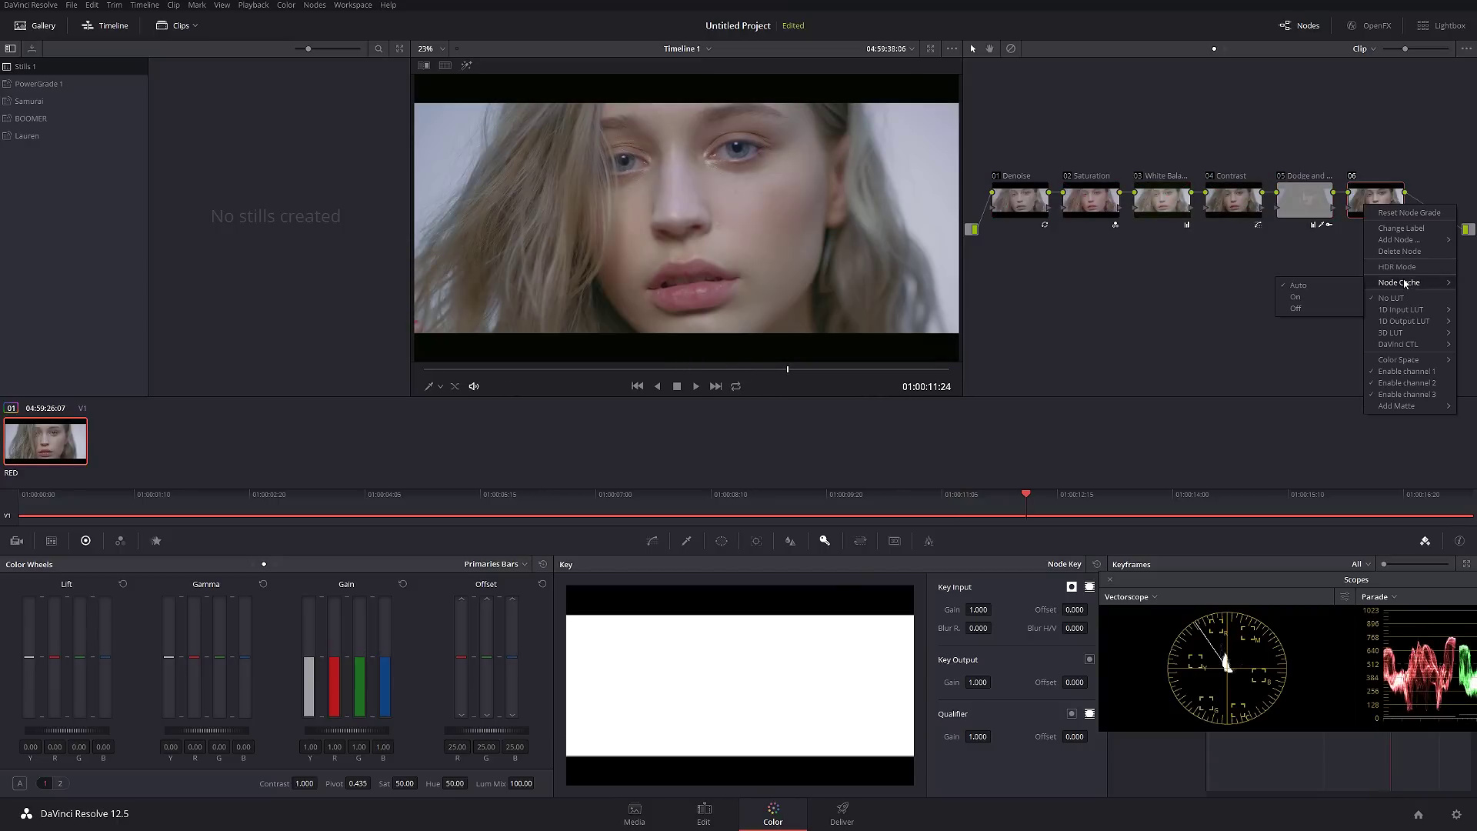
mouse_move(1401, 336)
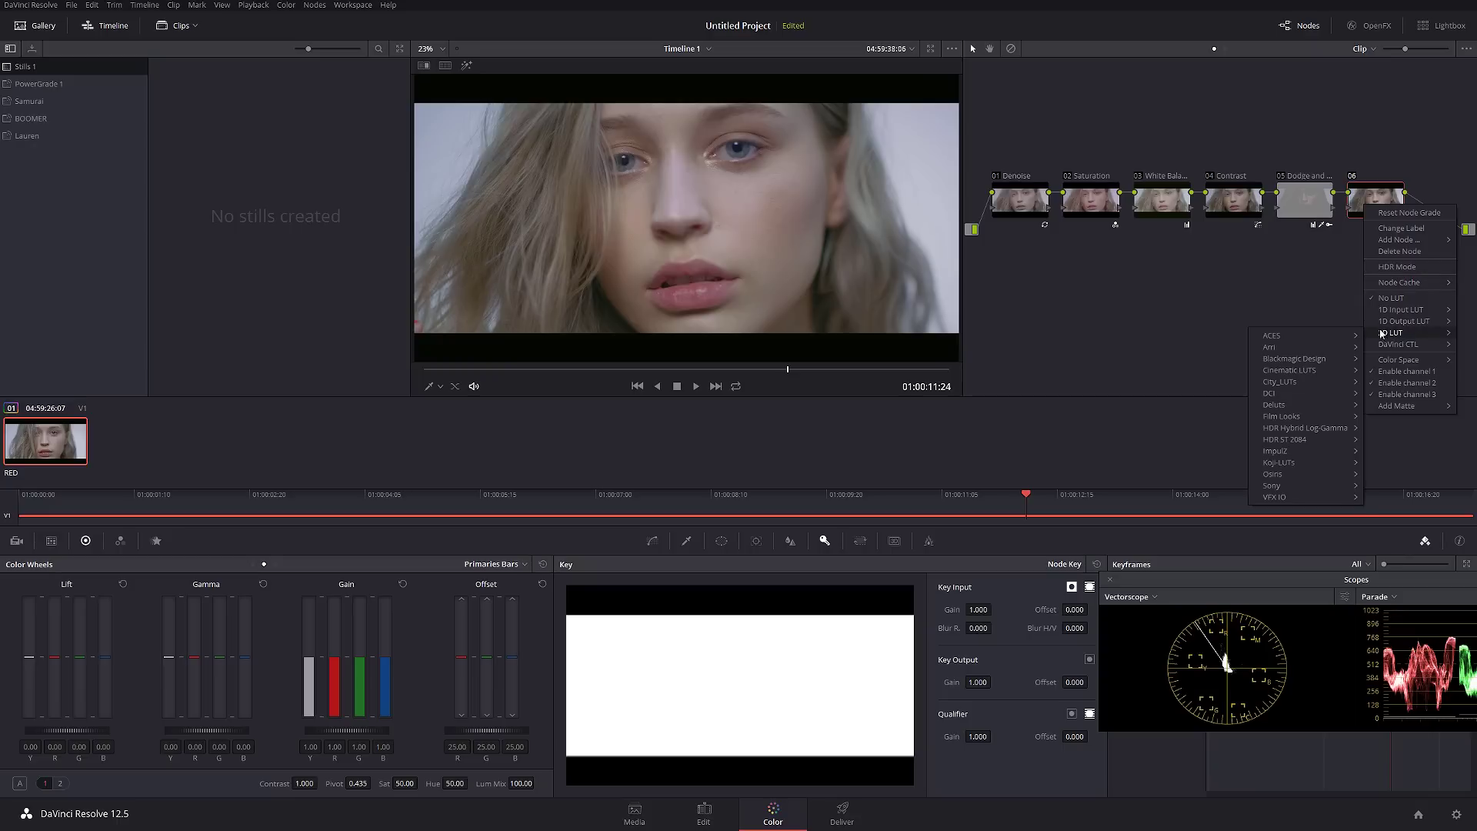
mouse_move(1284, 416)
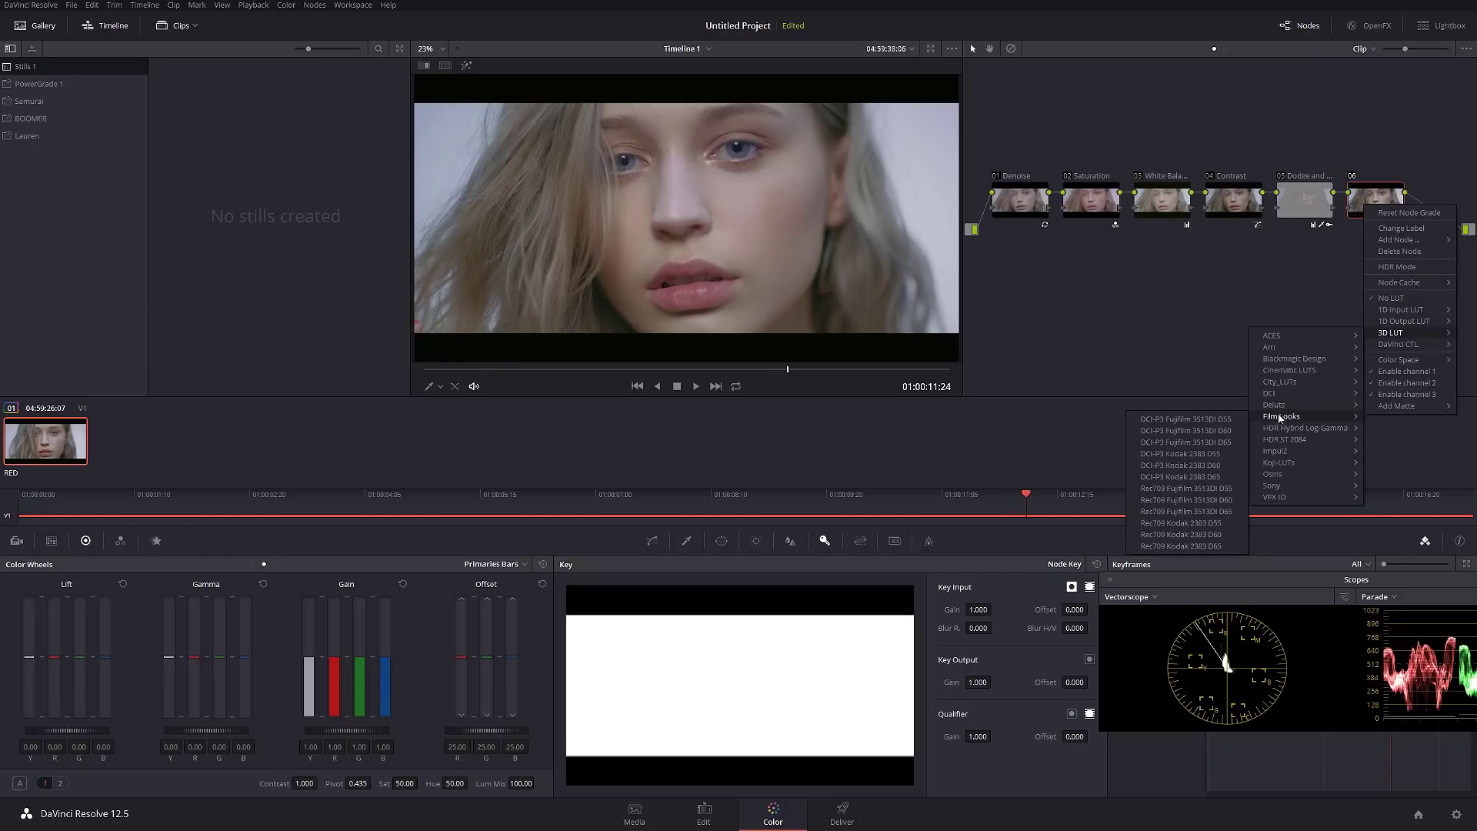
left_click(1205, 525)
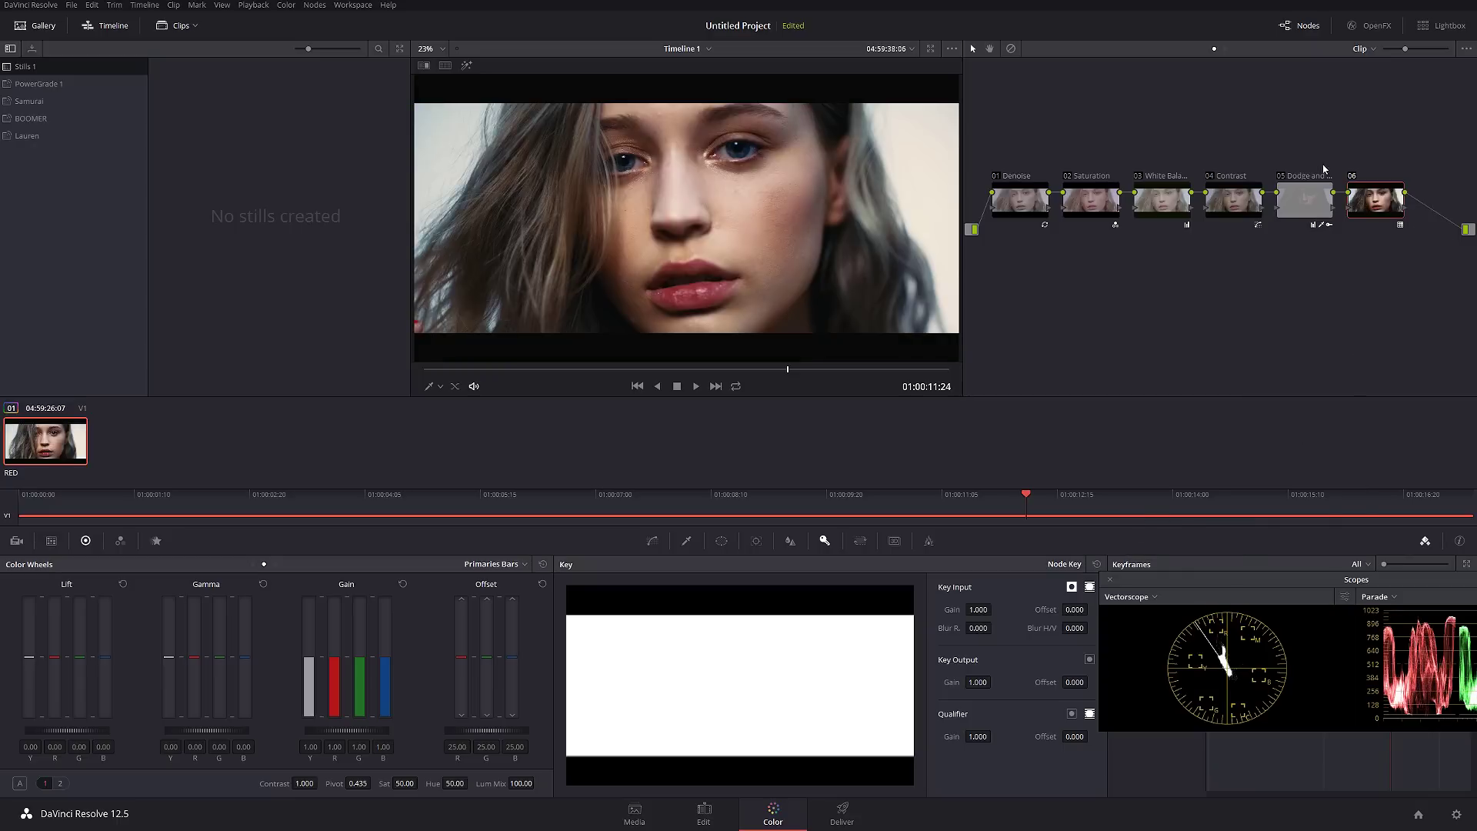
right_click(1377, 201)
left_click(1401, 224)
type("LUT")
Step: Rearrange the node graph compactly, with the LUT node beside the output
left_click_drag(1377, 199, 1432, 196)
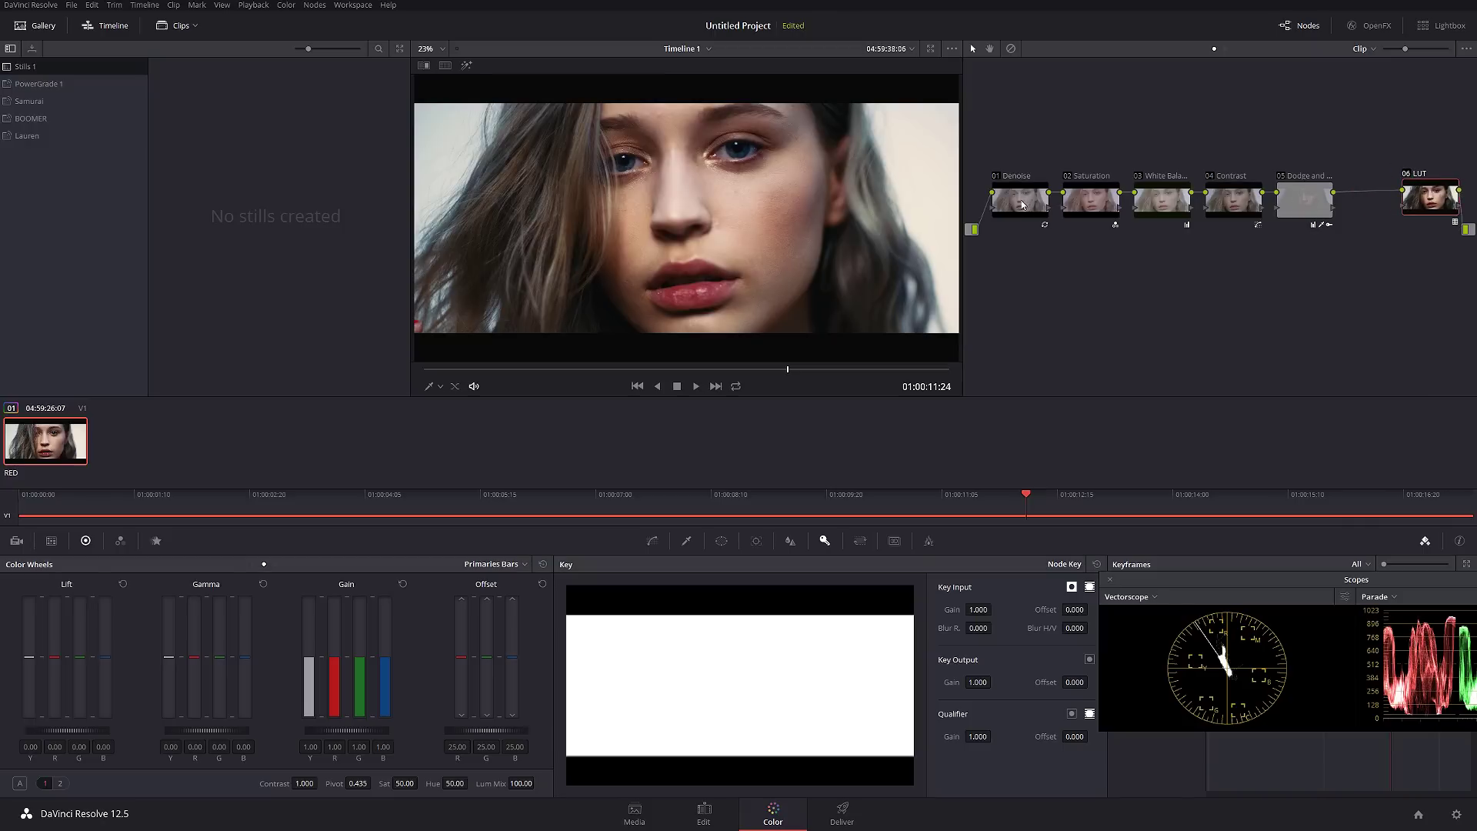
left_click_drag(1021, 204, 1049, 148)
left_click_drag(1154, 202, 1052, 224)
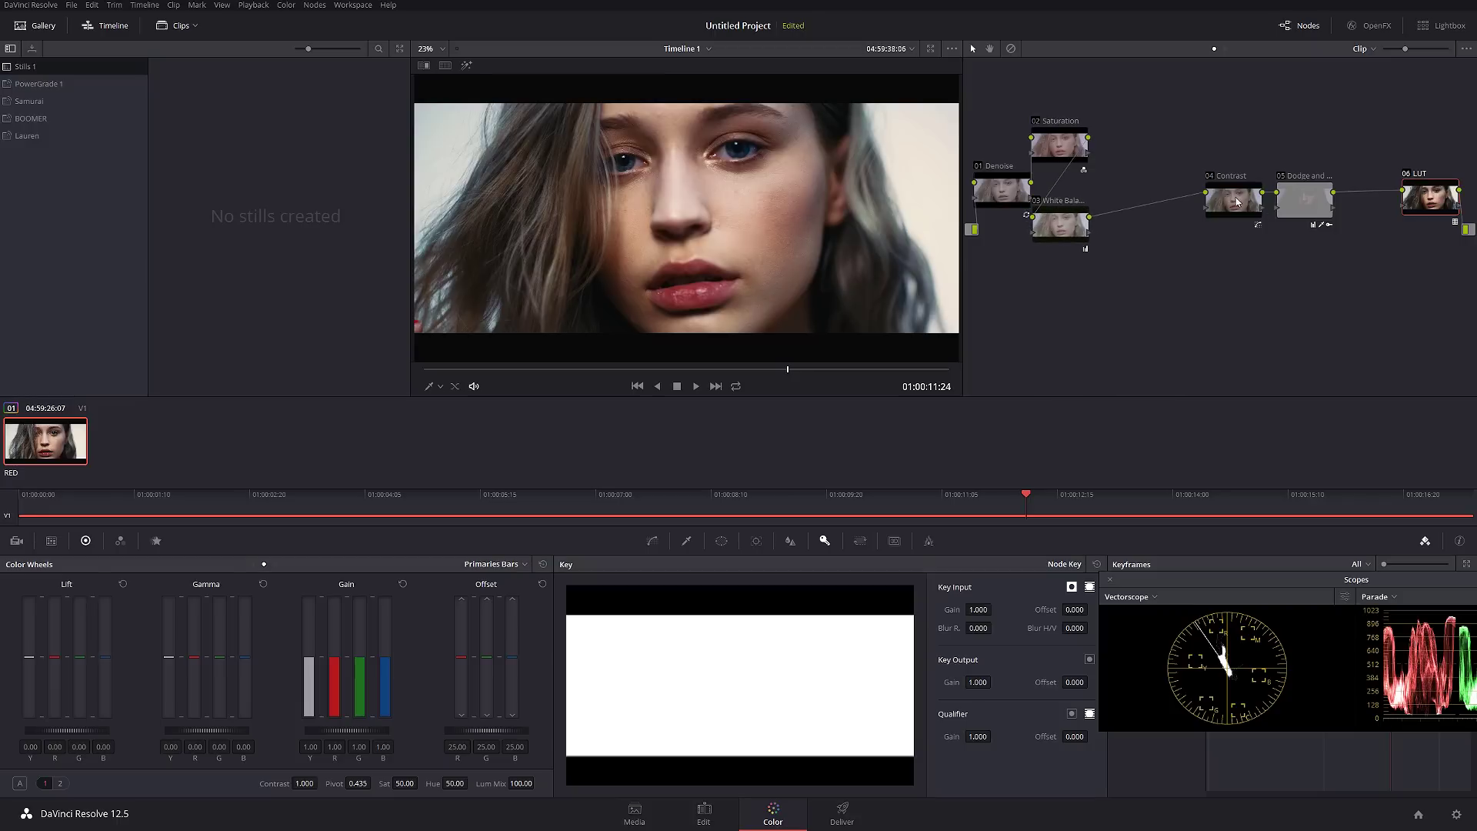
left_click_drag(1235, 201, 1127, 147)
left_click_drag(1293, 195, 1116, 219)
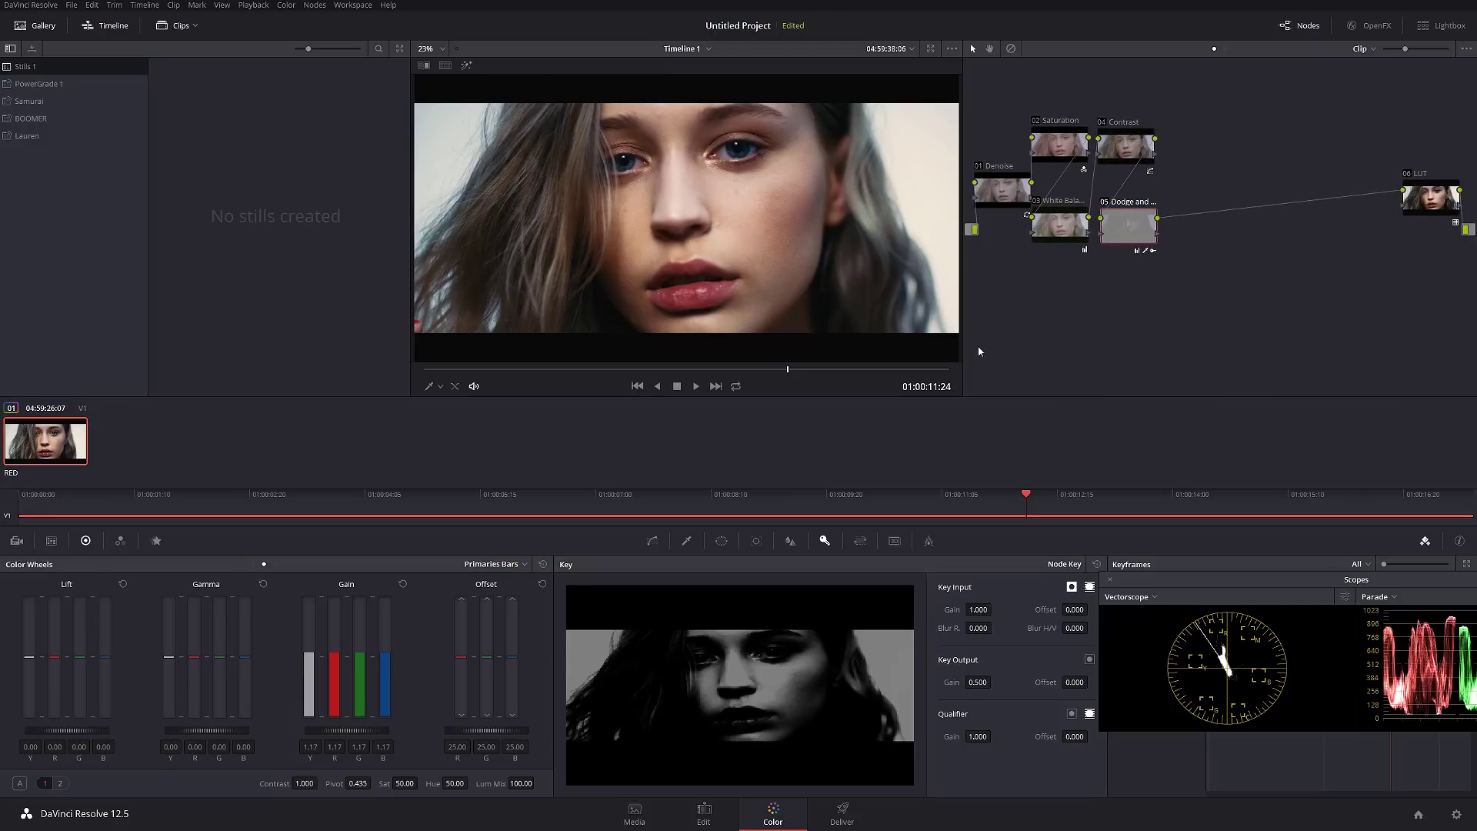
Step: Add serial node 07 after Dodge and Burn and label it 'Lut Adj'
key("alt+s")
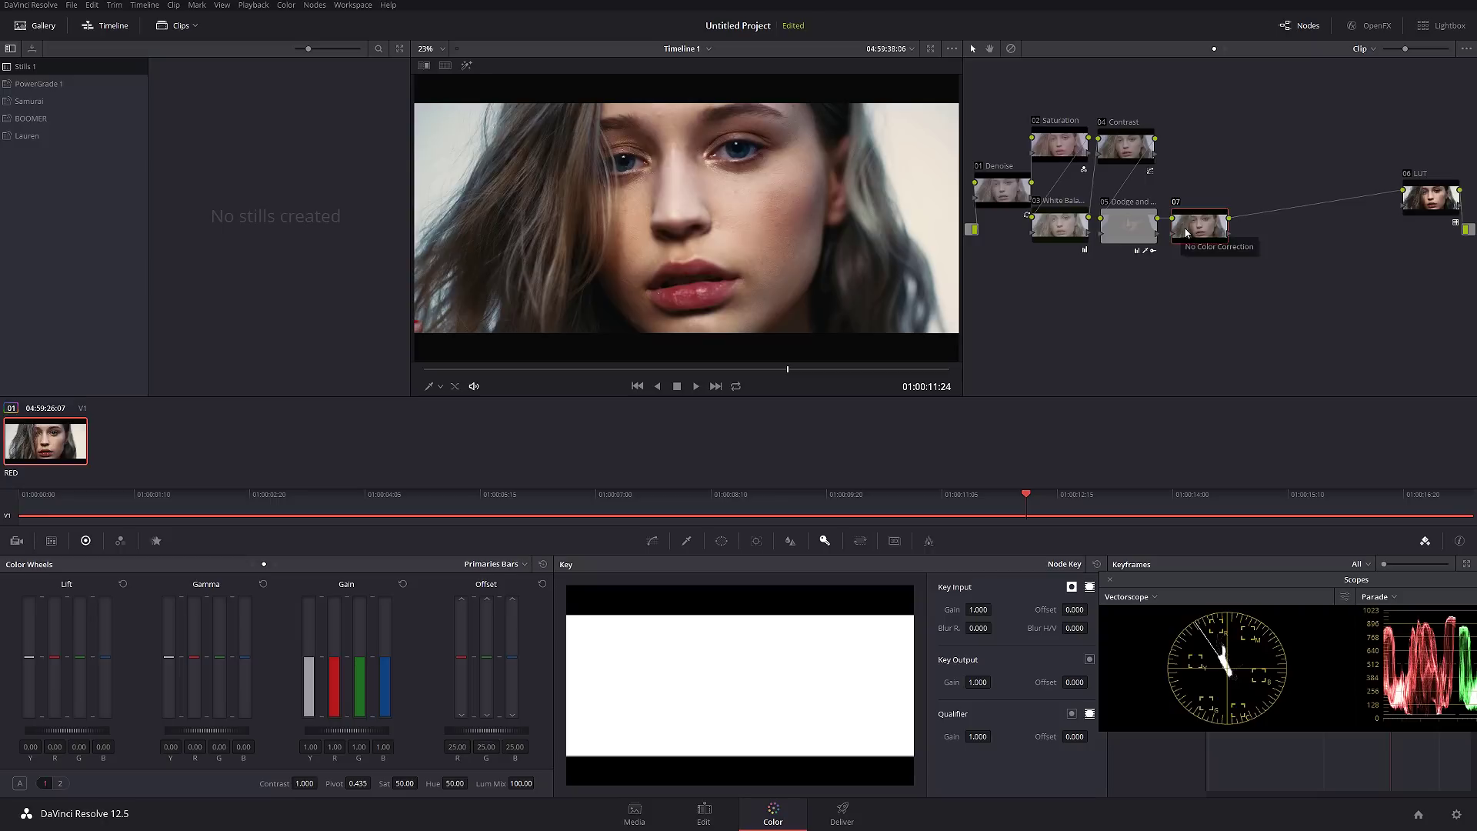
right_click(1186, 232)
left_click(1253, 257)
type("Lut Adj")
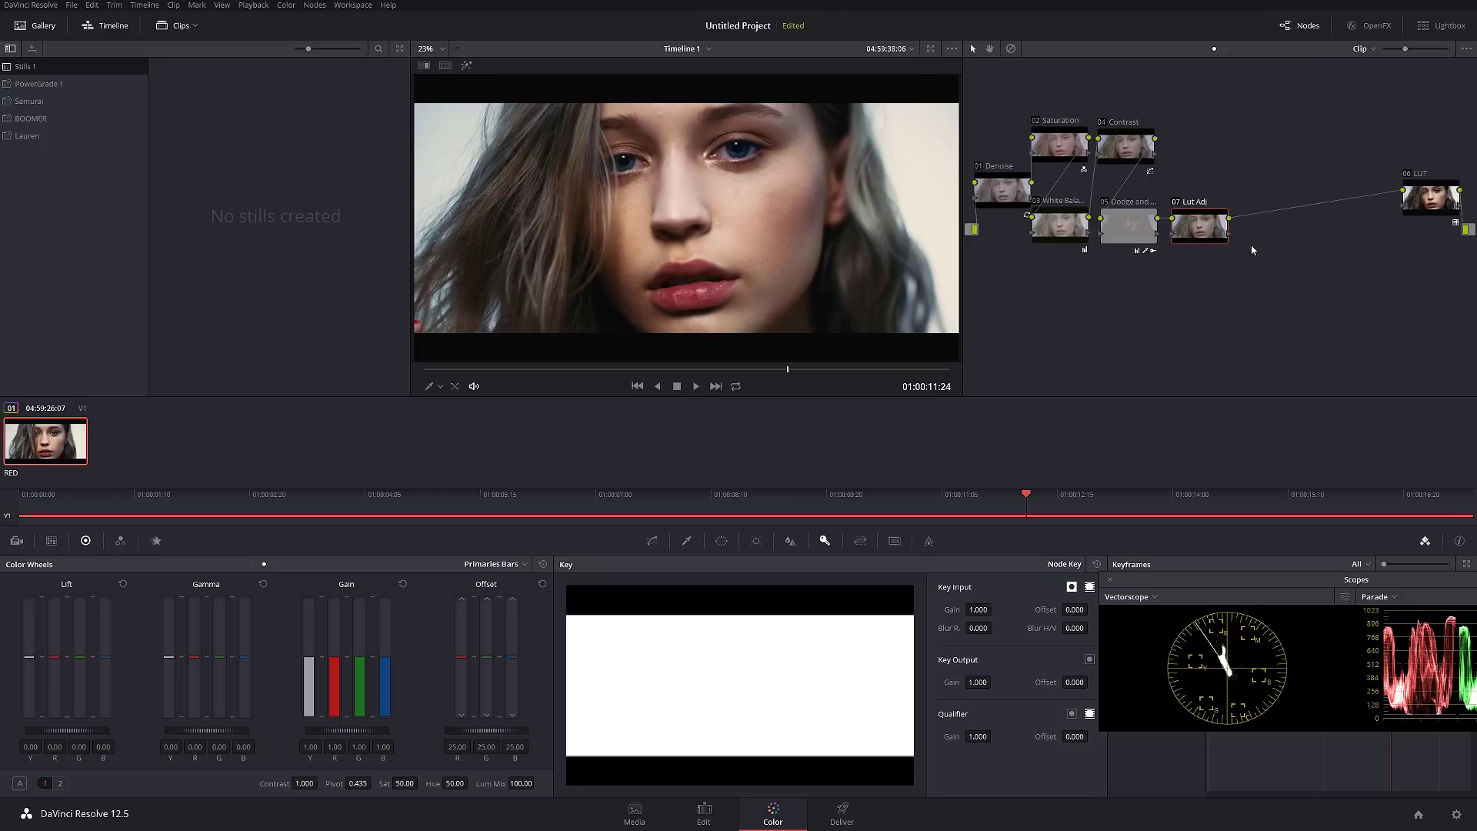
Step: Lift the black point and lower the white point on the Lut Adj curve, then compare ungraded
left_click(652, 541)
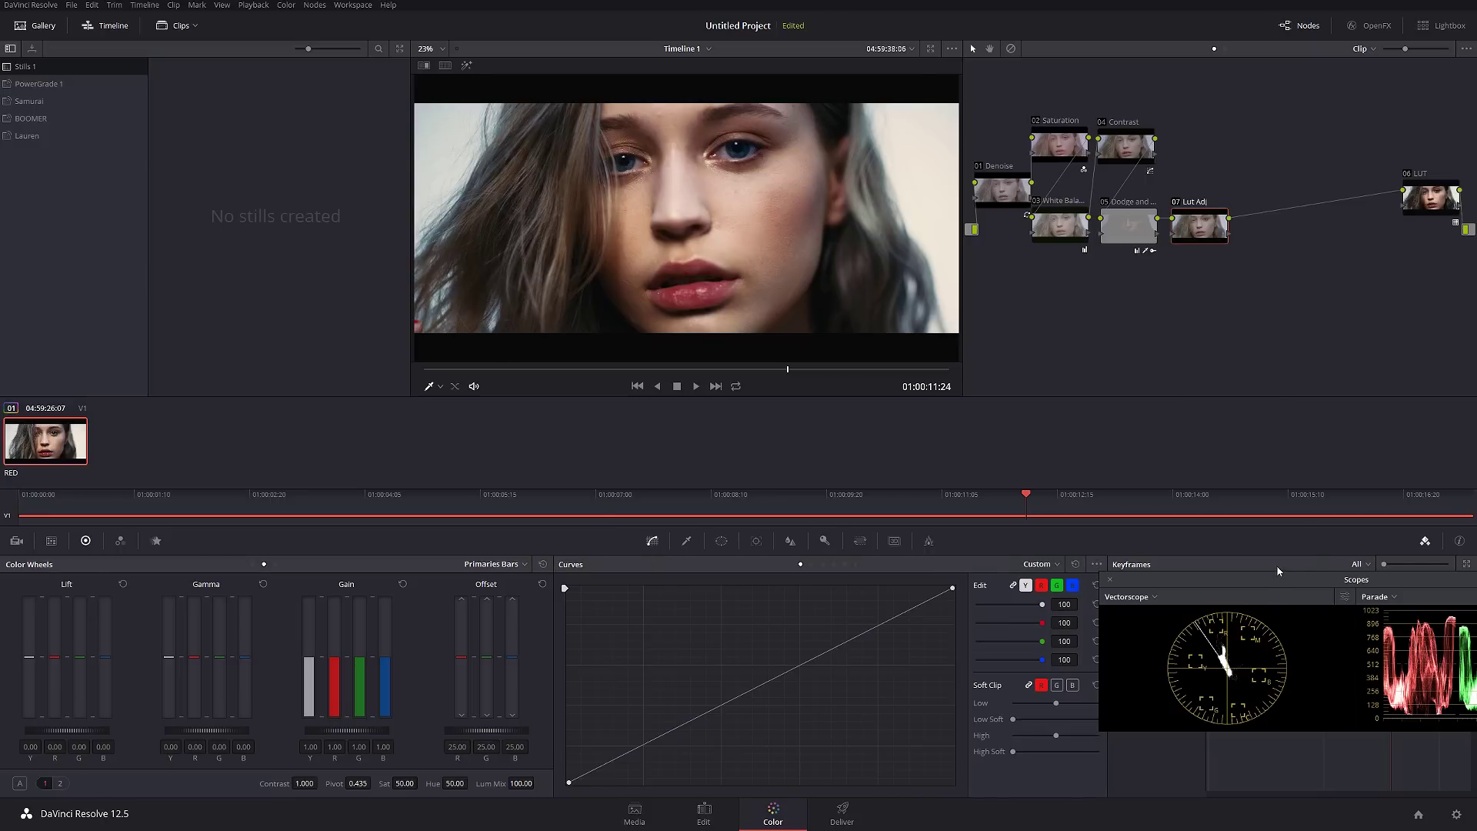
left_click_drag(1202, 583, 1058, 588)
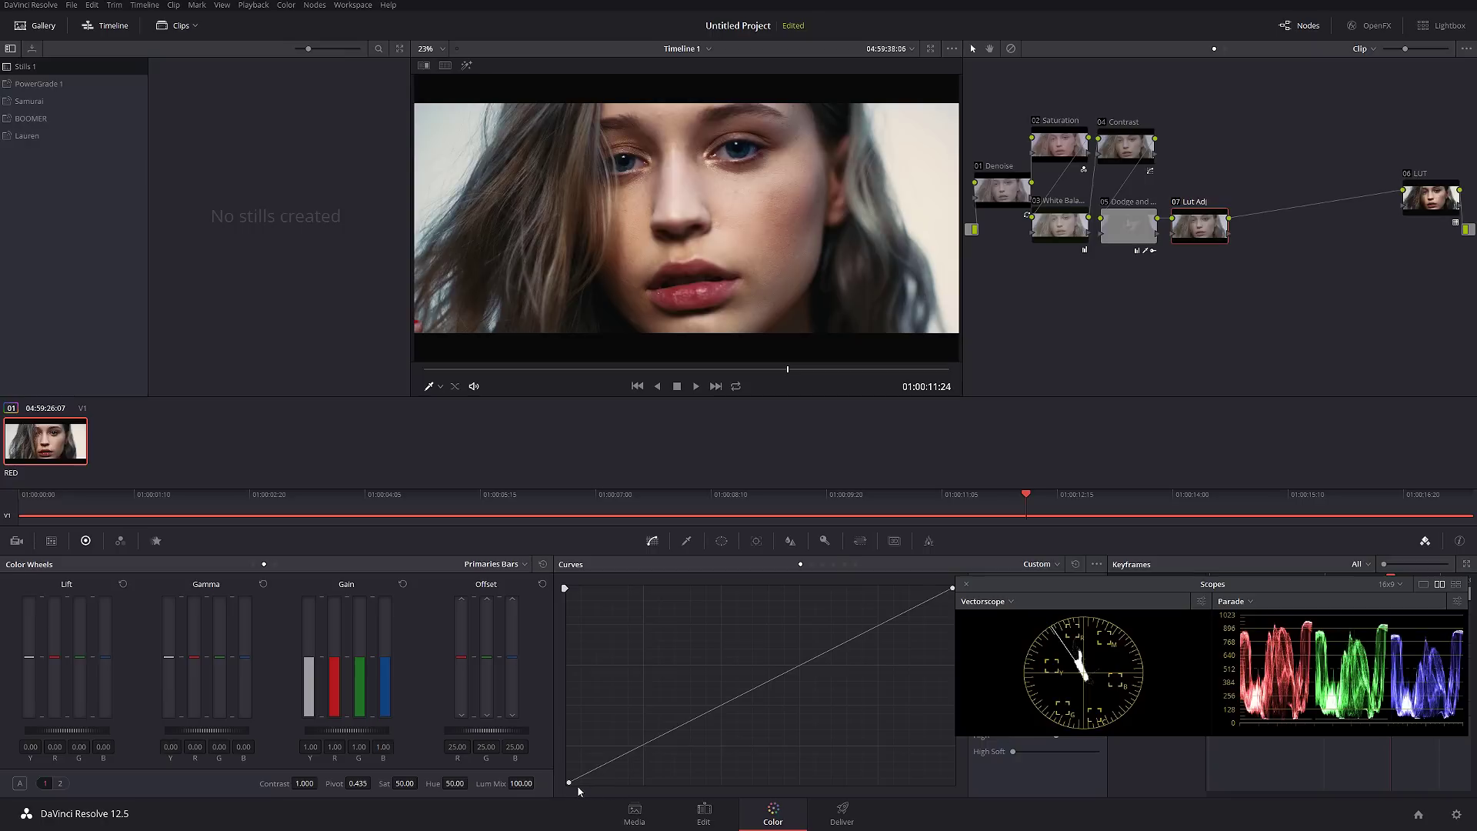
left_click_drag(569, 782, 559, 754)
left_click_drag(999, 585, 942, 623)
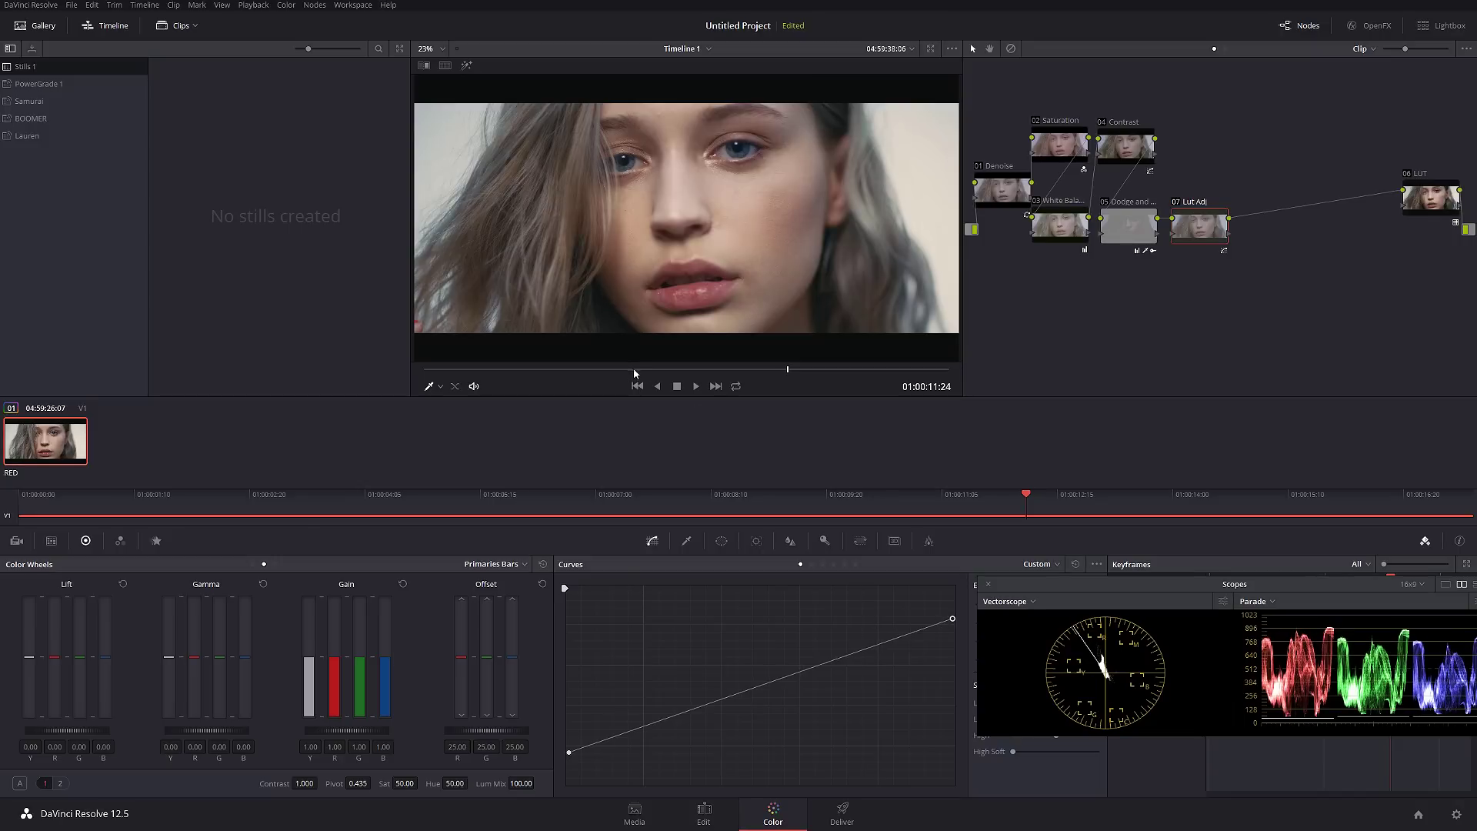
left_click_drag(594, 372, 794, 369)
key("shift+d")
key("shift+d")
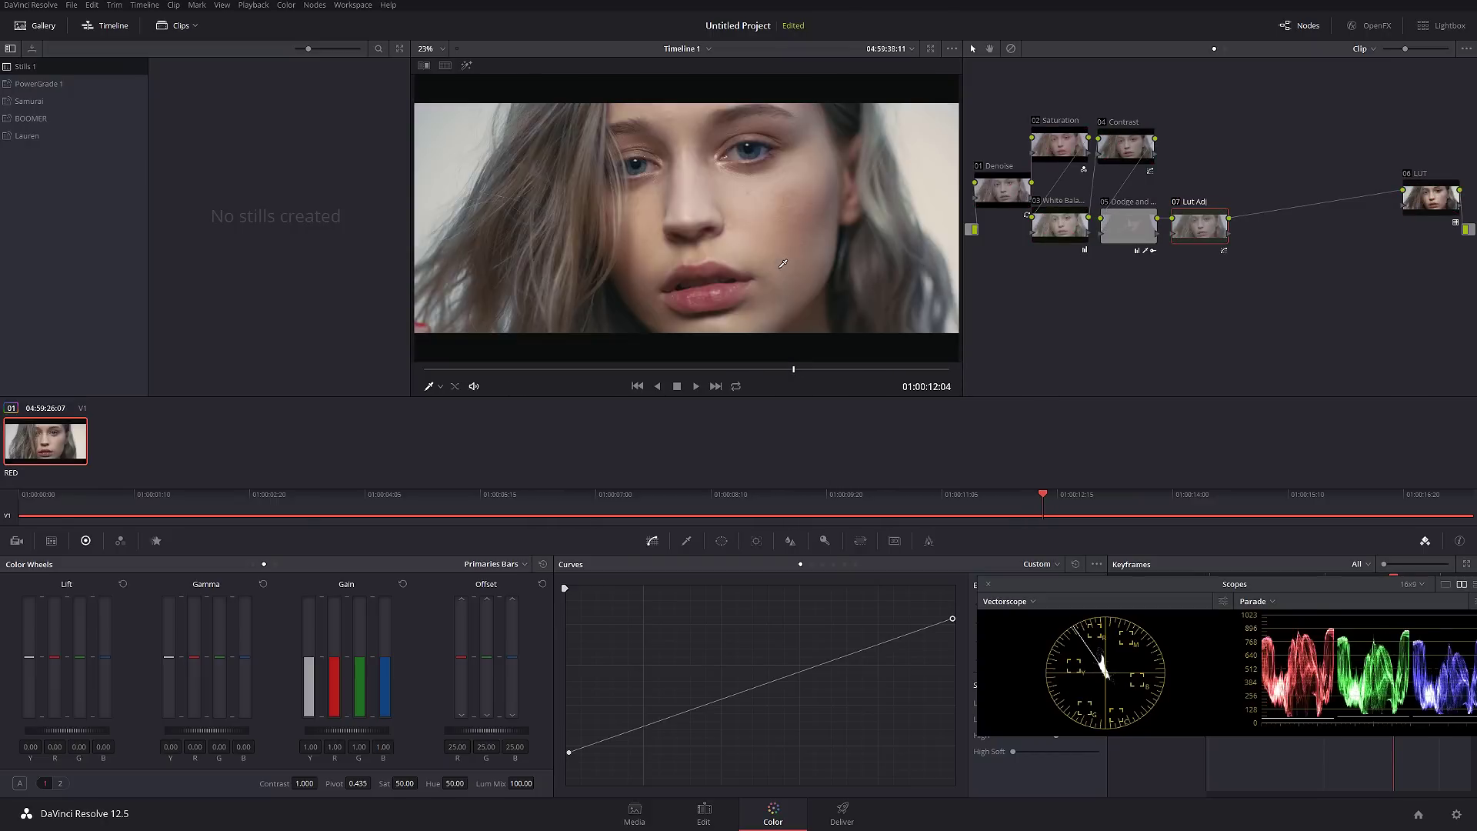
key("shift+d")
key("shift+d")
Step: Show a single enlarged vectorscope and place a new node 08 beside the Contrast node
left_click_drag(1121, 588, 1031, 508)
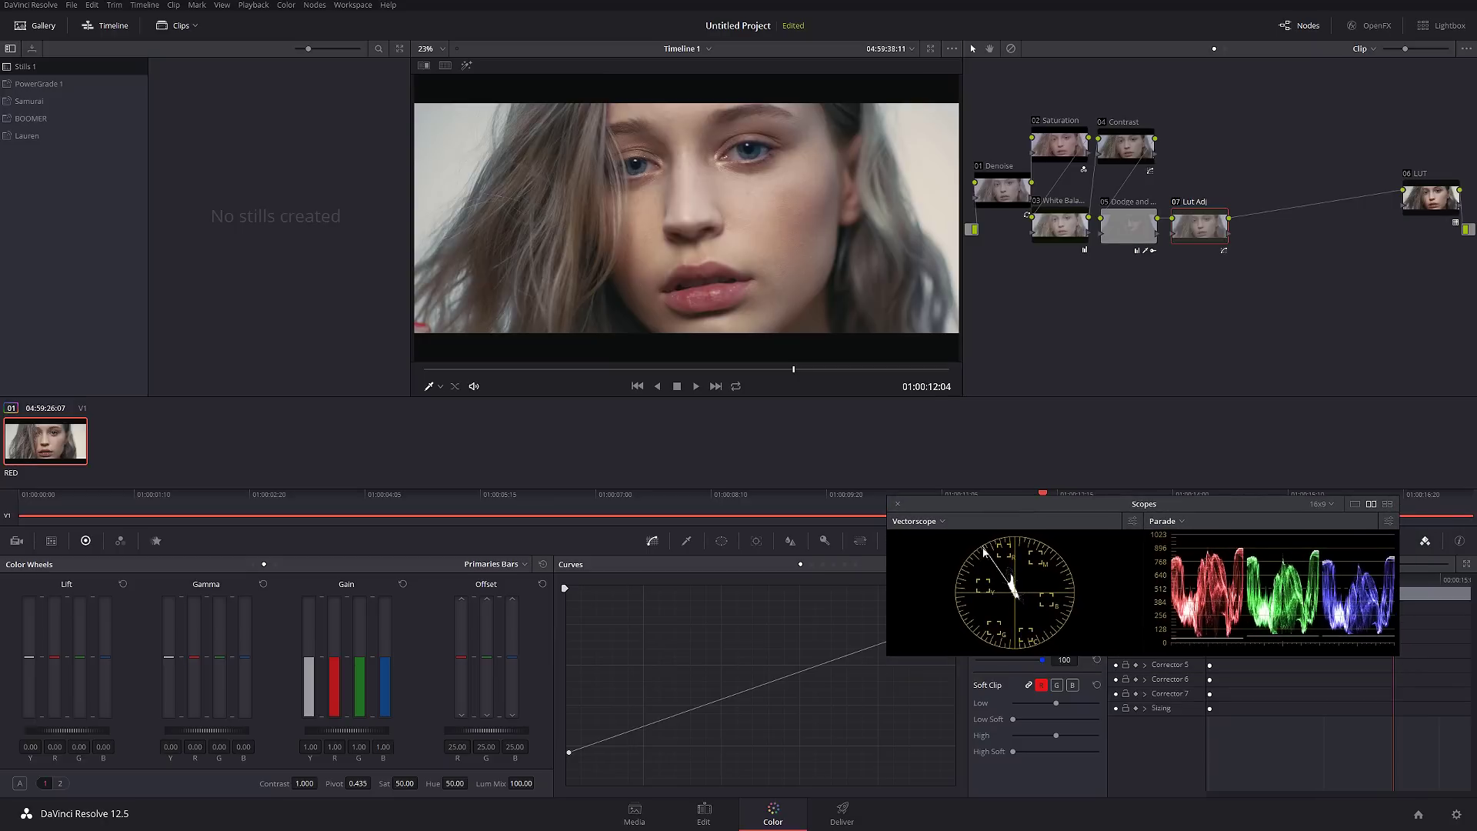
left_click(1355, 504)
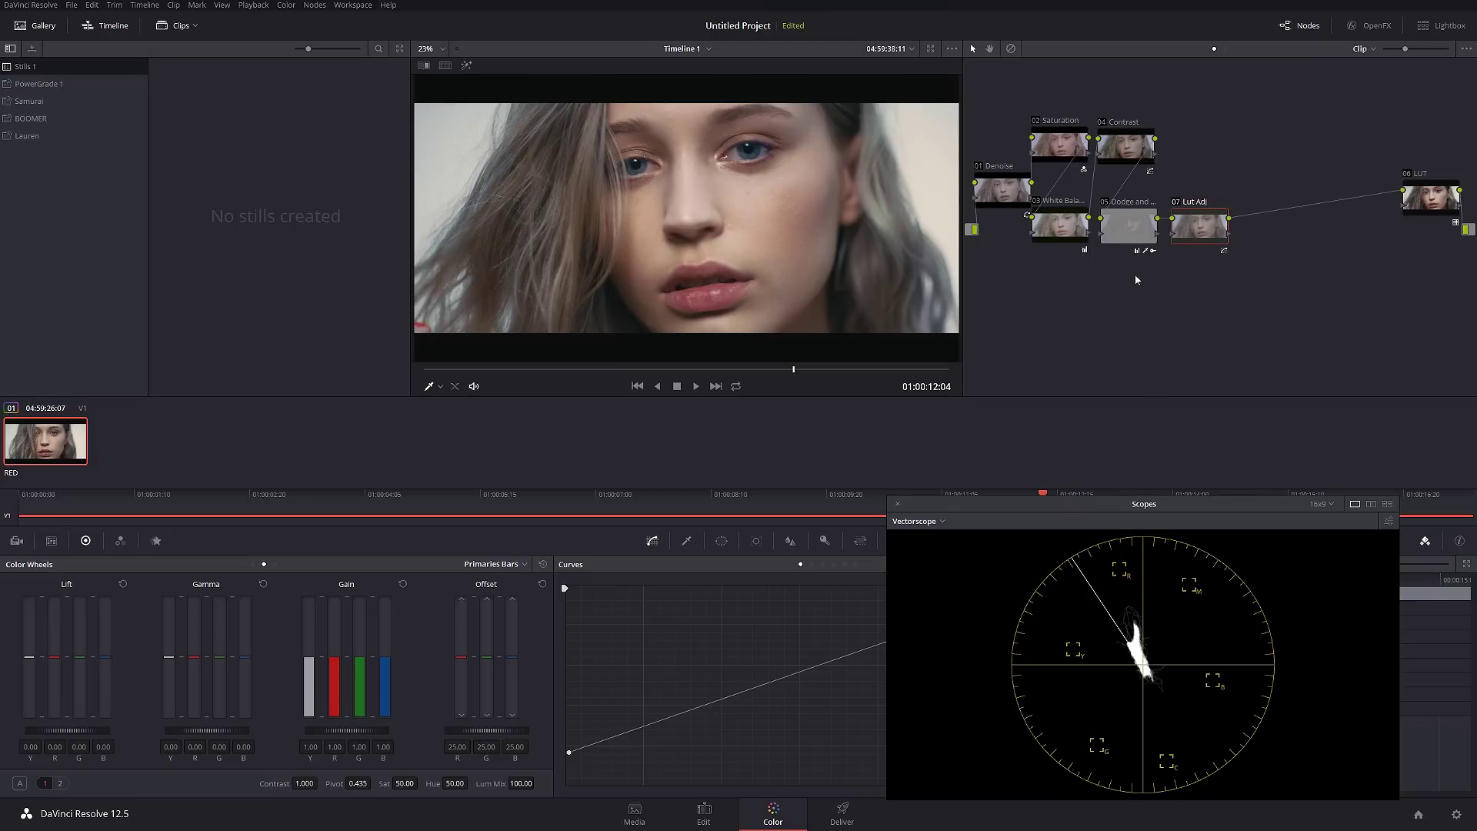
key("alt+s")
left_click_drag(1281, 224, 1204, 144)
Step: Label node 08 'Eyes' and zoom the viewer in on the eyes
right_click(1205, 144)
left_click(1230, 171)
type("Eyes")
key("Return")
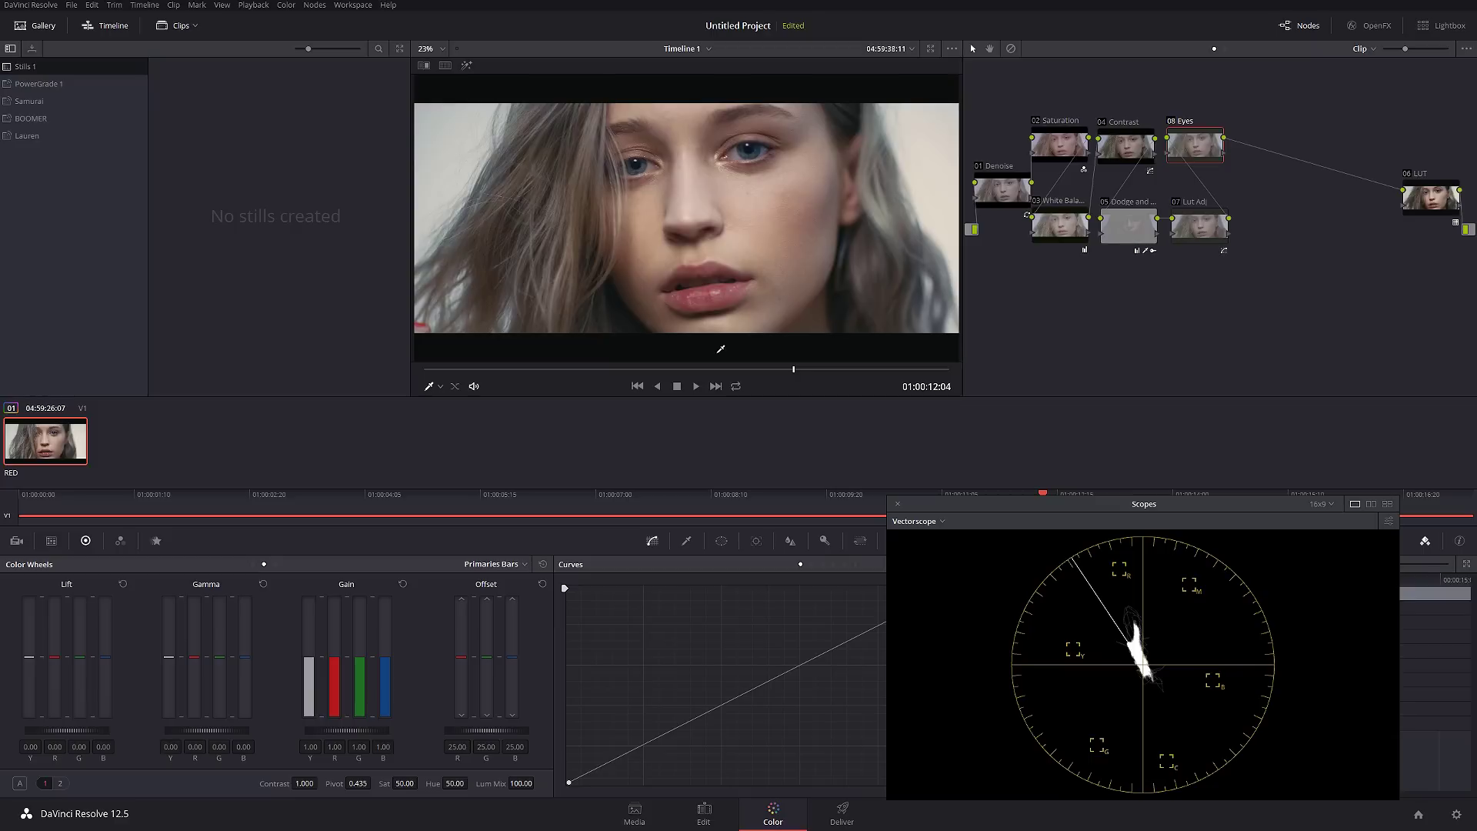
scroll(764, 241, "up", 6)
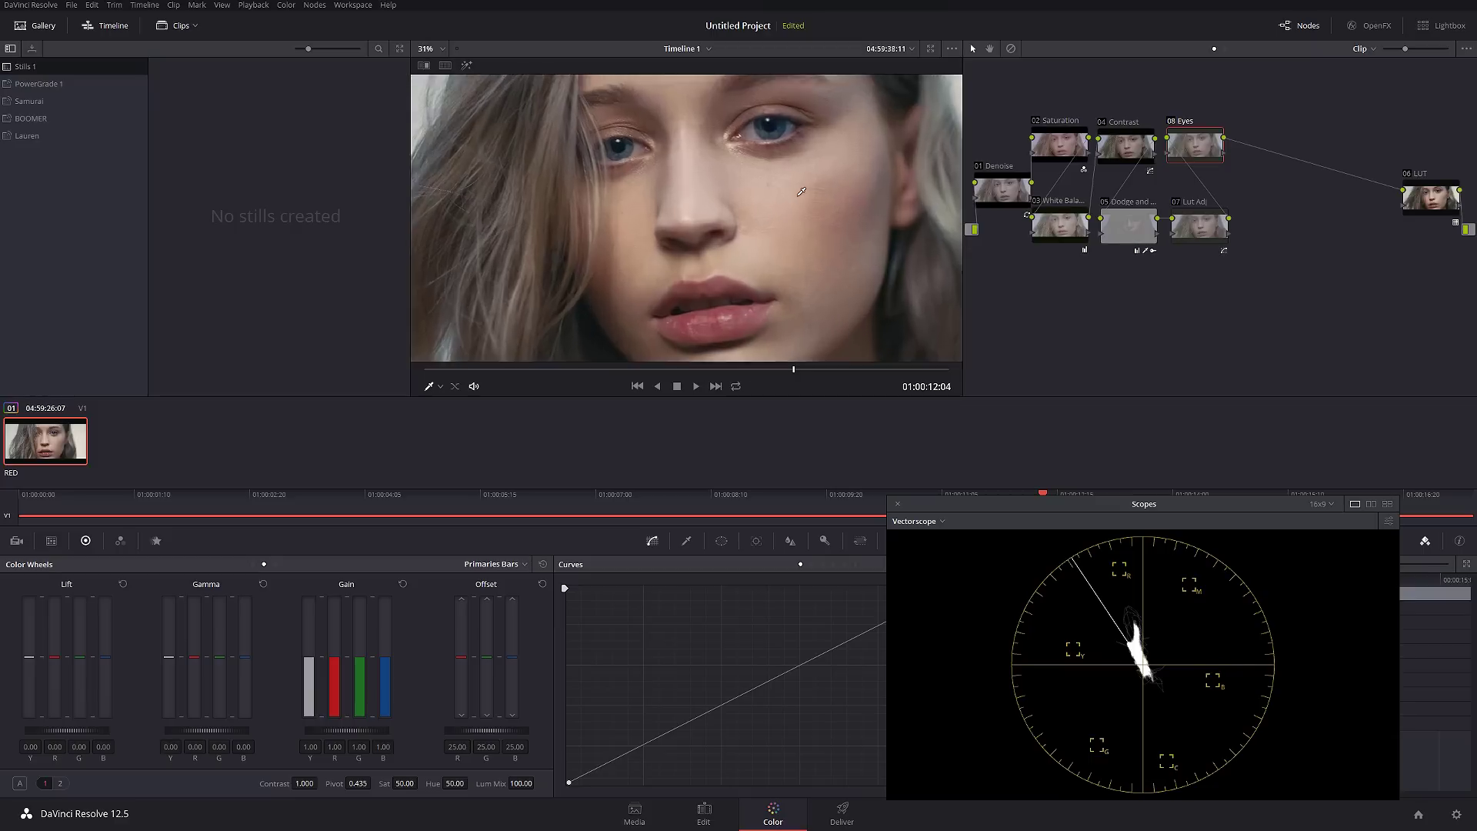
scroll(720, 174, "up", 2)
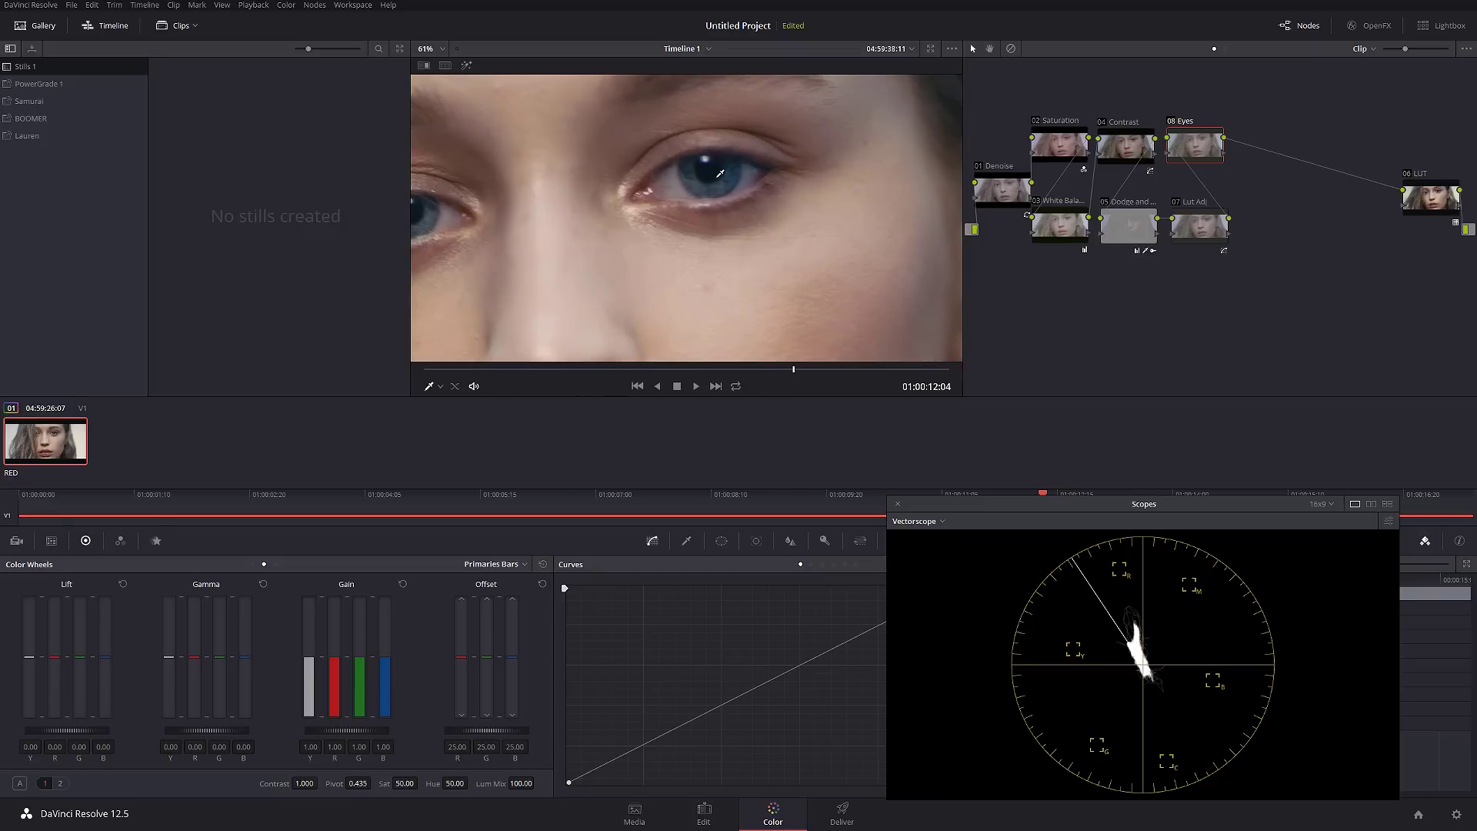
Step: Trace a closed freeform curve window around the eye on the right of the frame
left_click(721, 541)
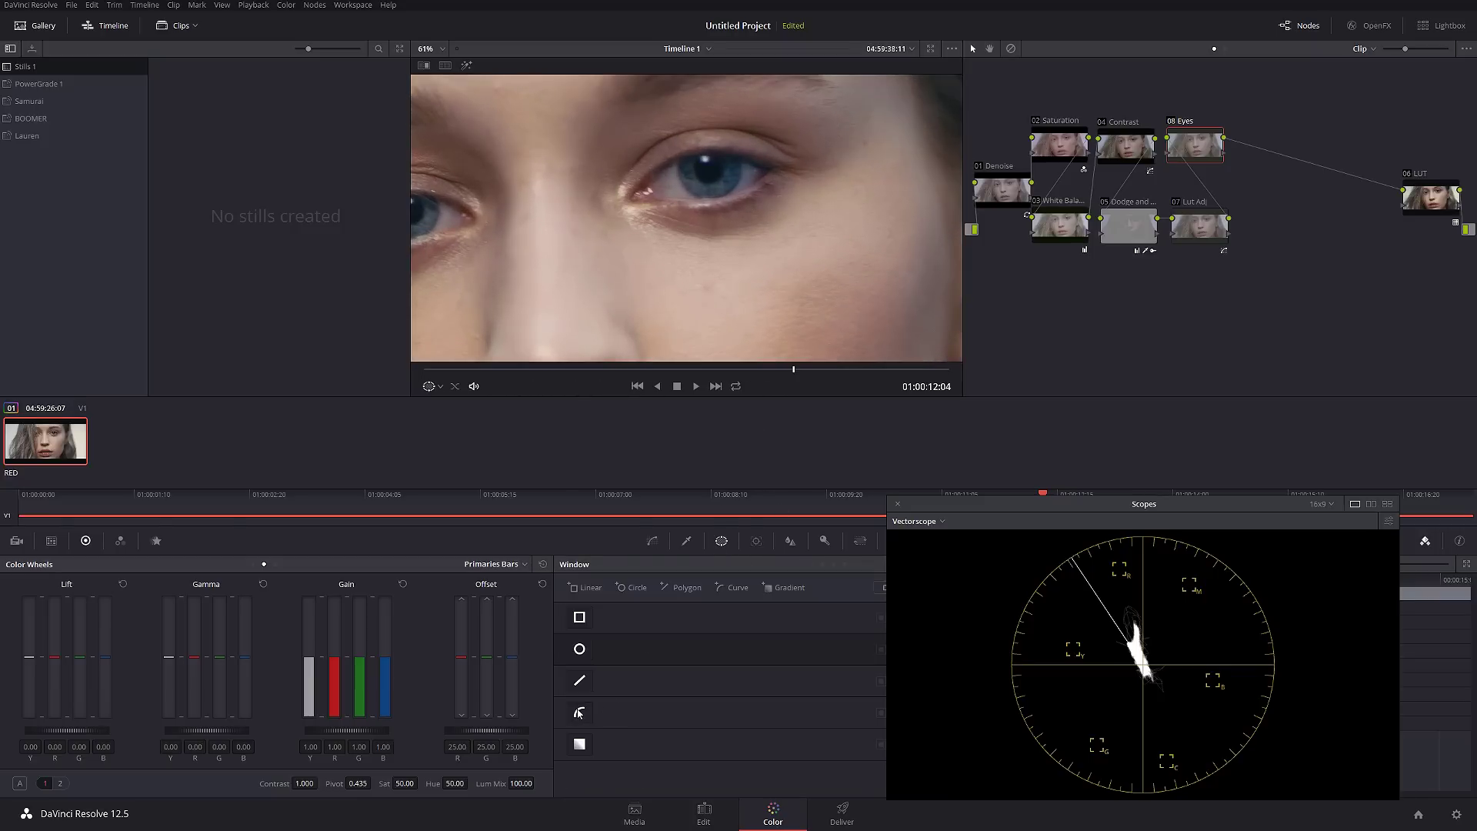
left_click(580, 712)
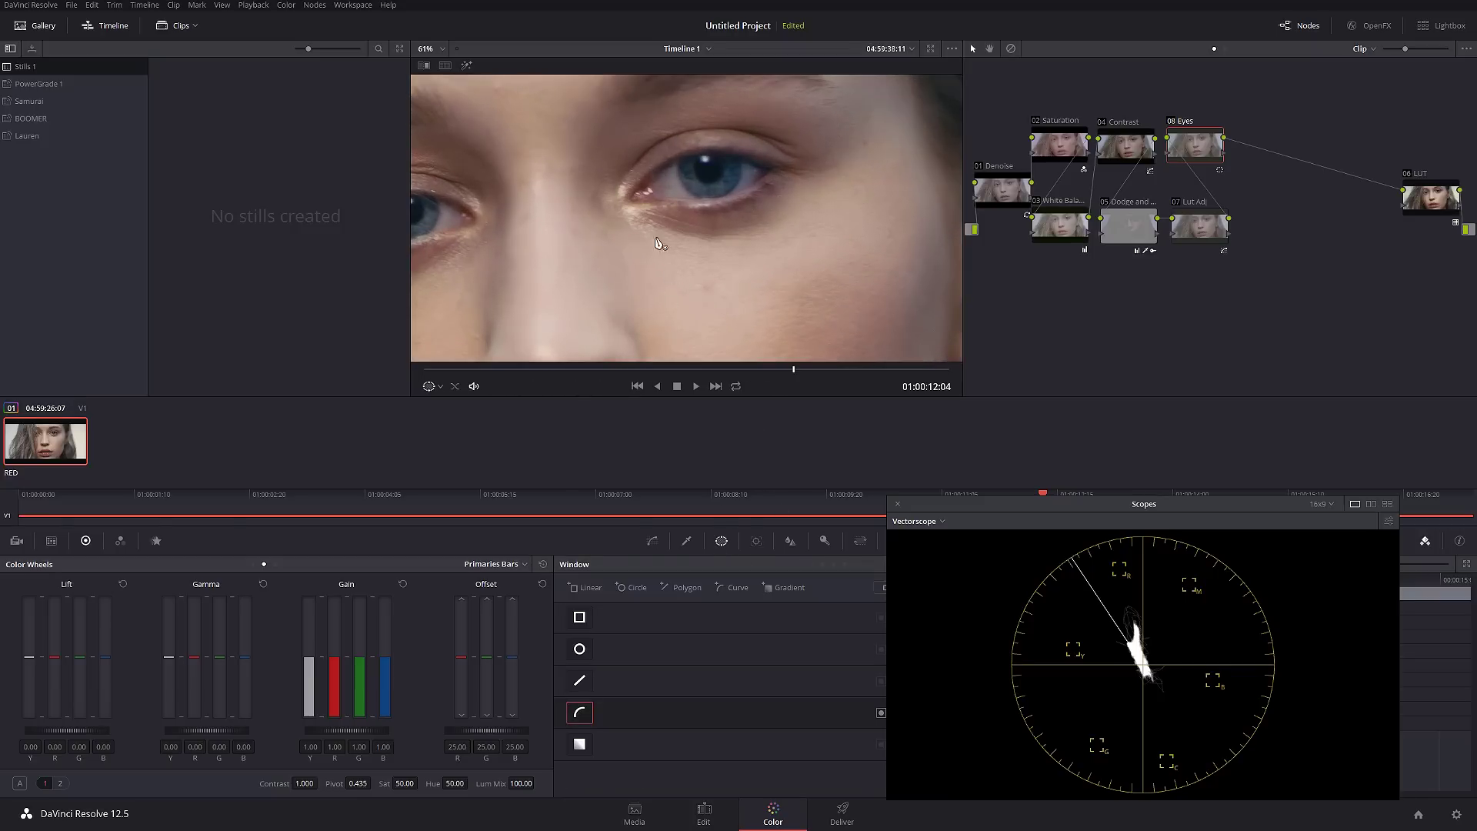
left_click(622, 191)
left_click(640, 163)
left_click(687, 143)
left_click(662, 145)
left_click(698, 137)
left_click(733, 137)
left_click(780, 153)
left_click(802, 167)
left_click(800, 177)
left_click(770, 203)
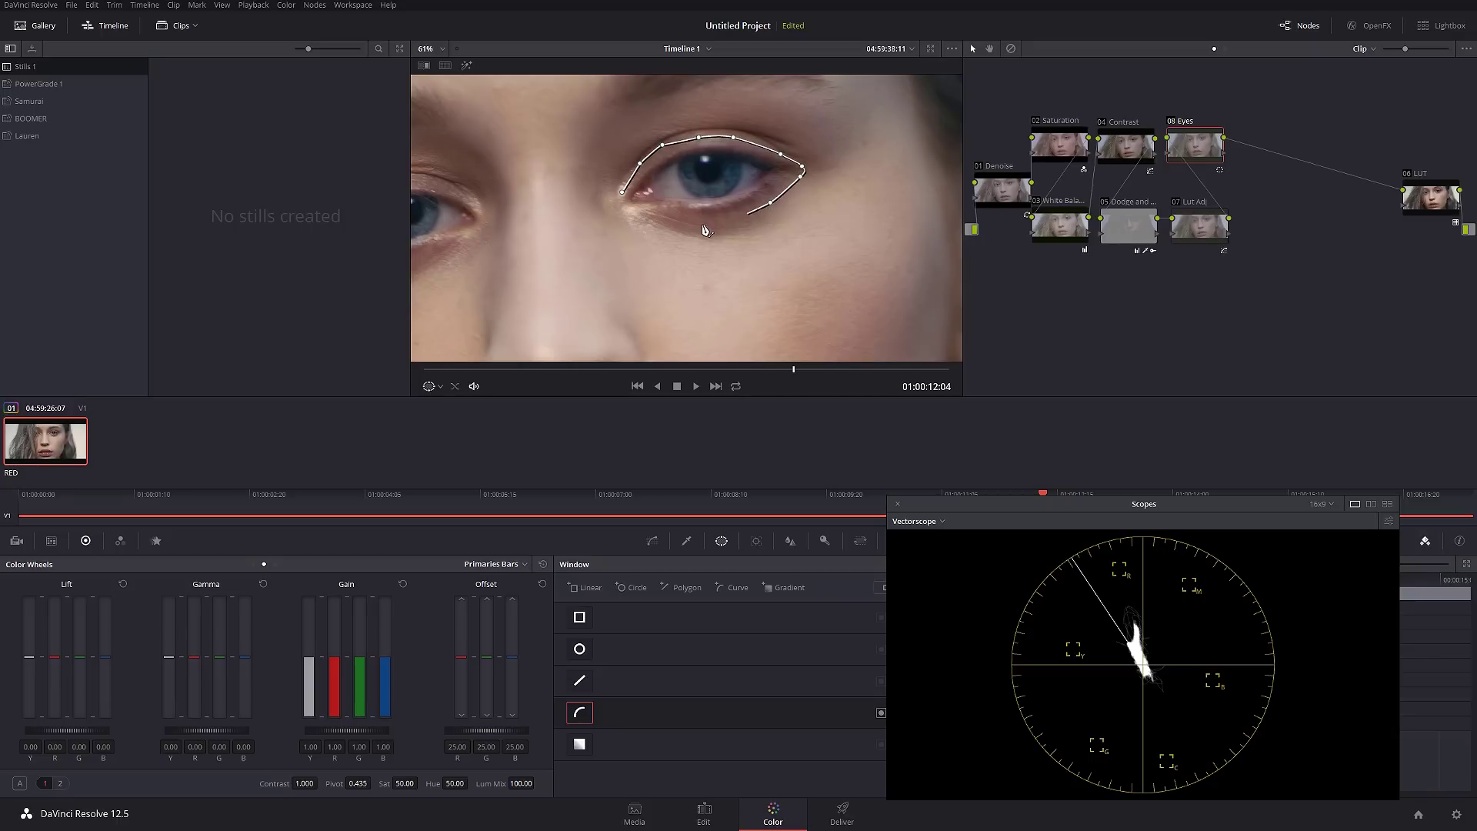
left_click(745, 213)
left_click(700, 224)
left_click(663, 216)
left_click(631, 205)
left_click(622, 192)
left_click(616, 201)
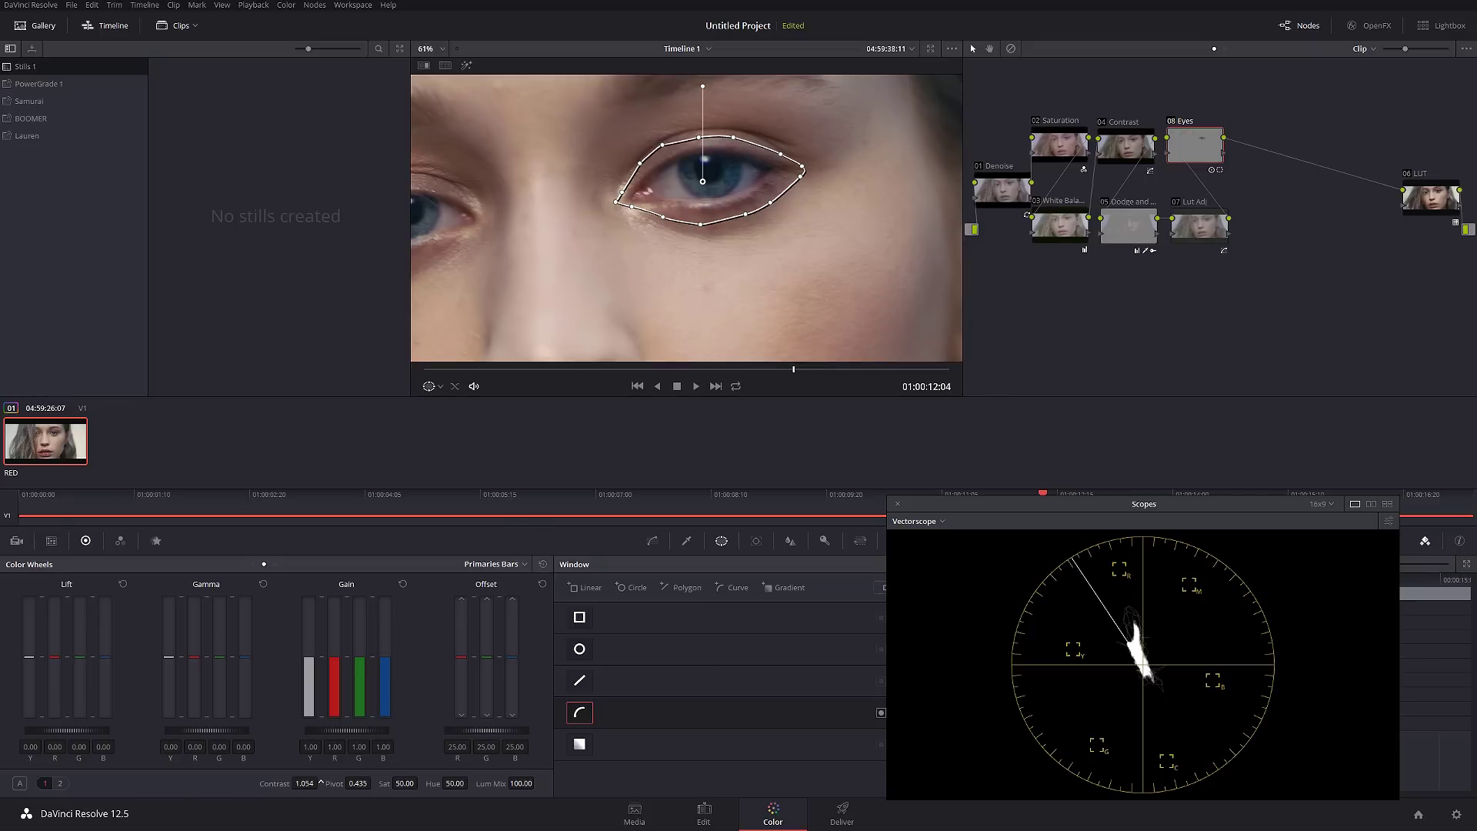
Step: Raise the Eyes node's Contrast to 1.122 and shrink the scopes window aside
left_click_drag(321, 781, 321, 783)
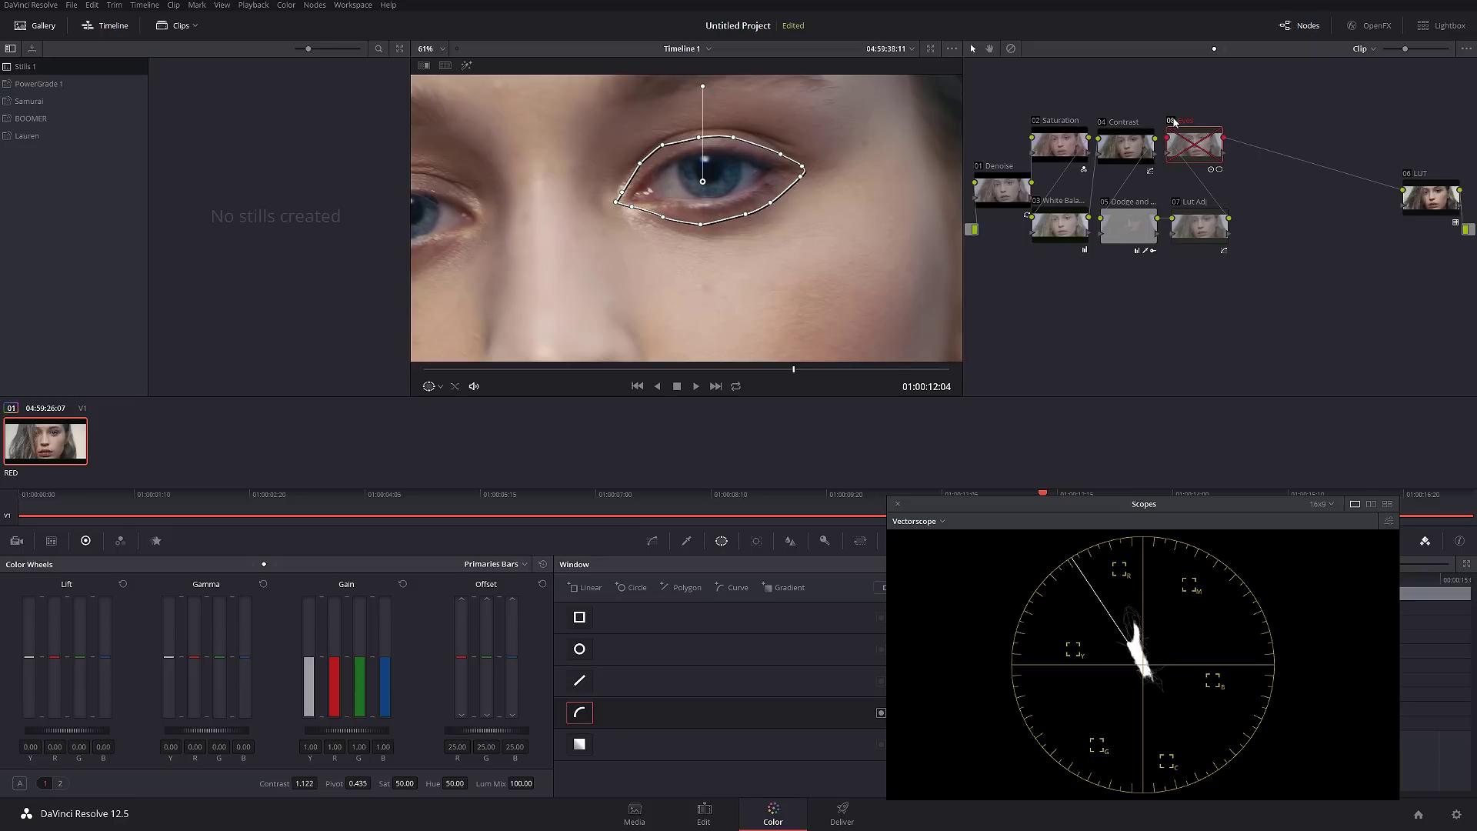
left_click_drag(1017, 524, 1031, 446)
left_click_drag(1378, 698, 1136, 561)
left_click_drag(946, 403, 1203, 600)
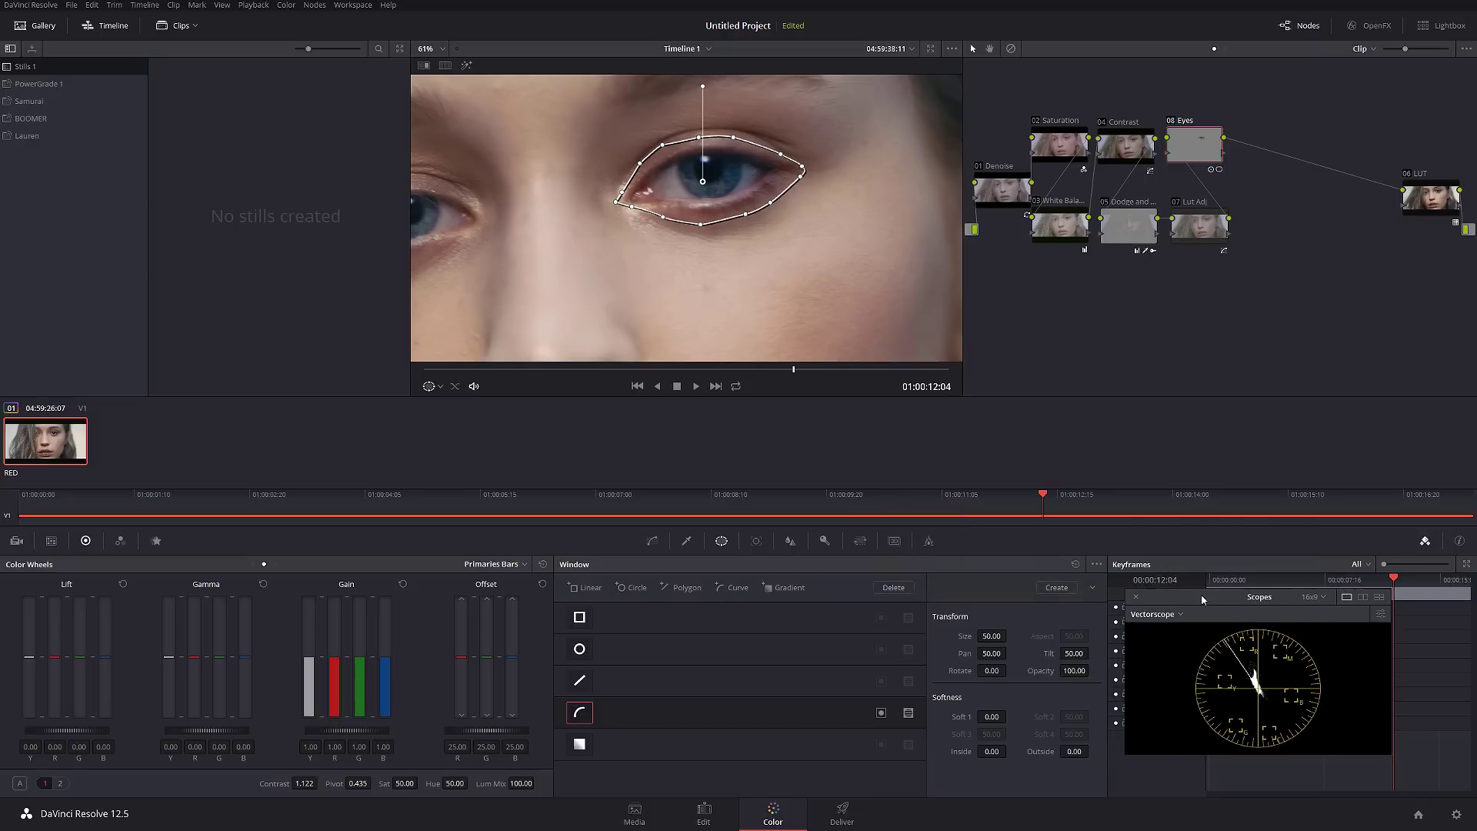
Step: Lower the linked Blur Radius sliders to 0.45 to sharpen the masked eye
left_click(789, 544)
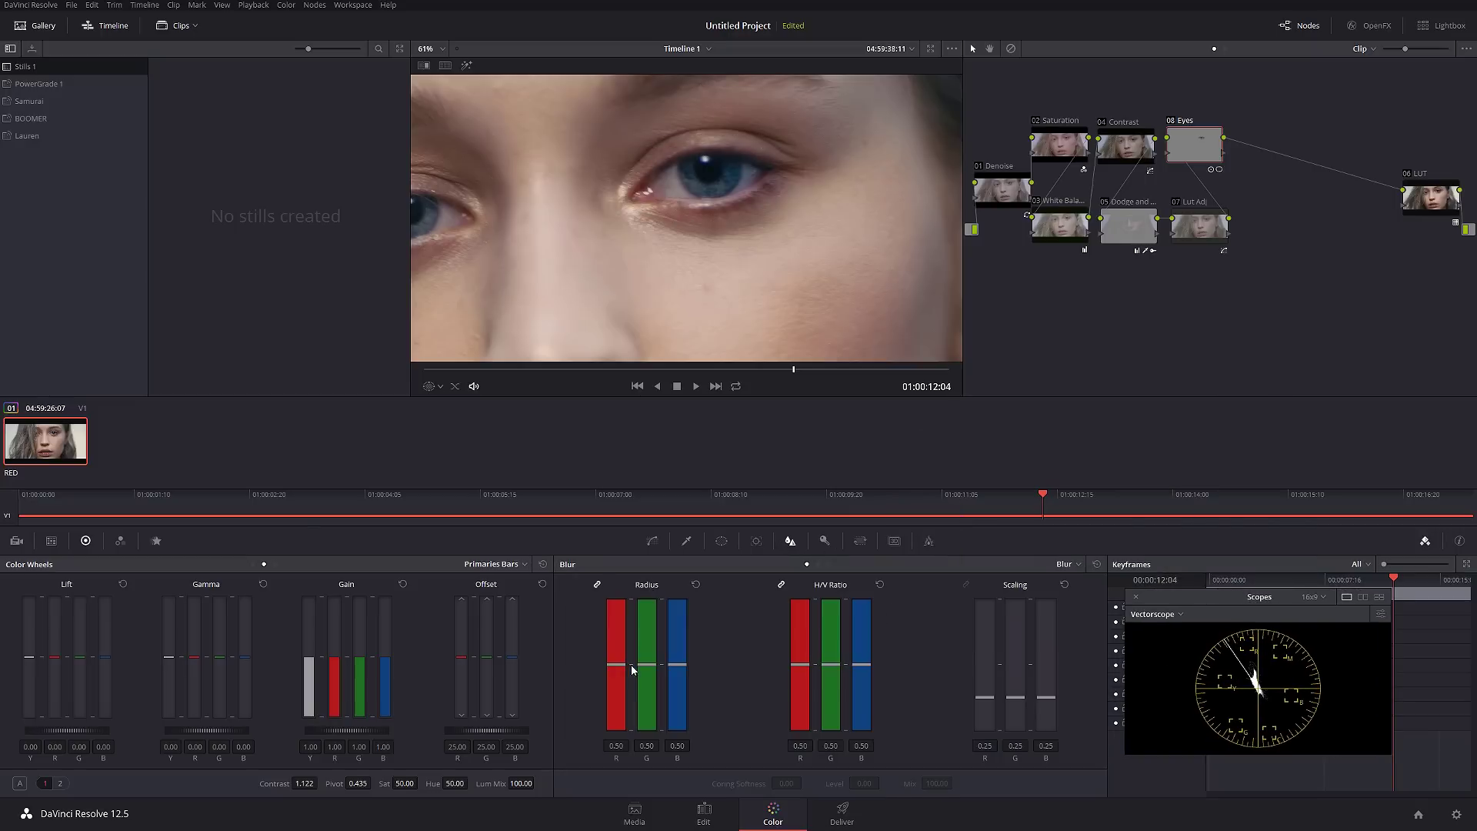
left_click_drag(645, 663, 641, 675)
scroll(717, 261, "down", 2)
scroll(717, 261, "down", 1)
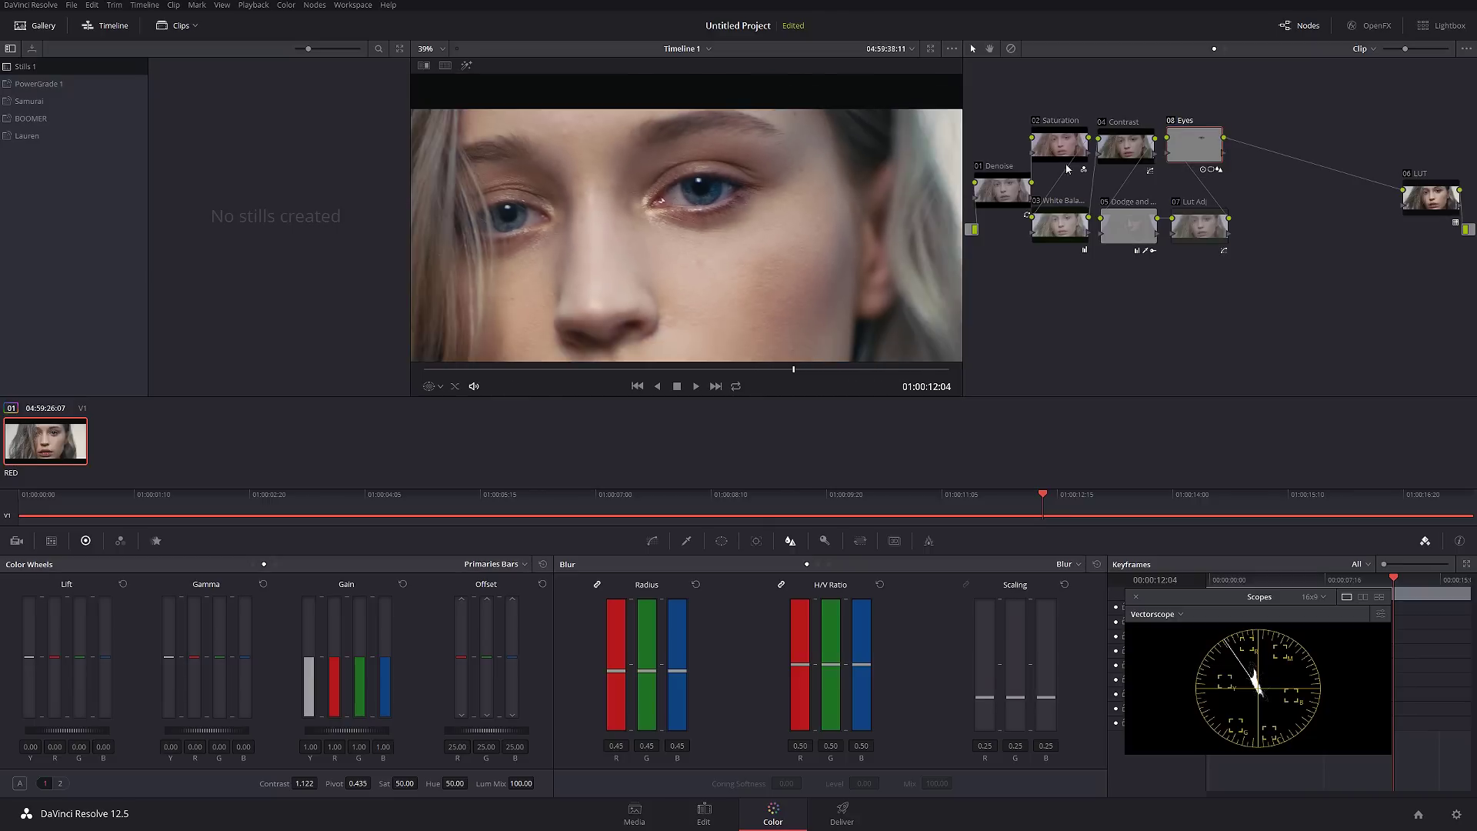
Step: Track the Eyes window forward so tracking data covers the whole clip
left_click(758, 543)
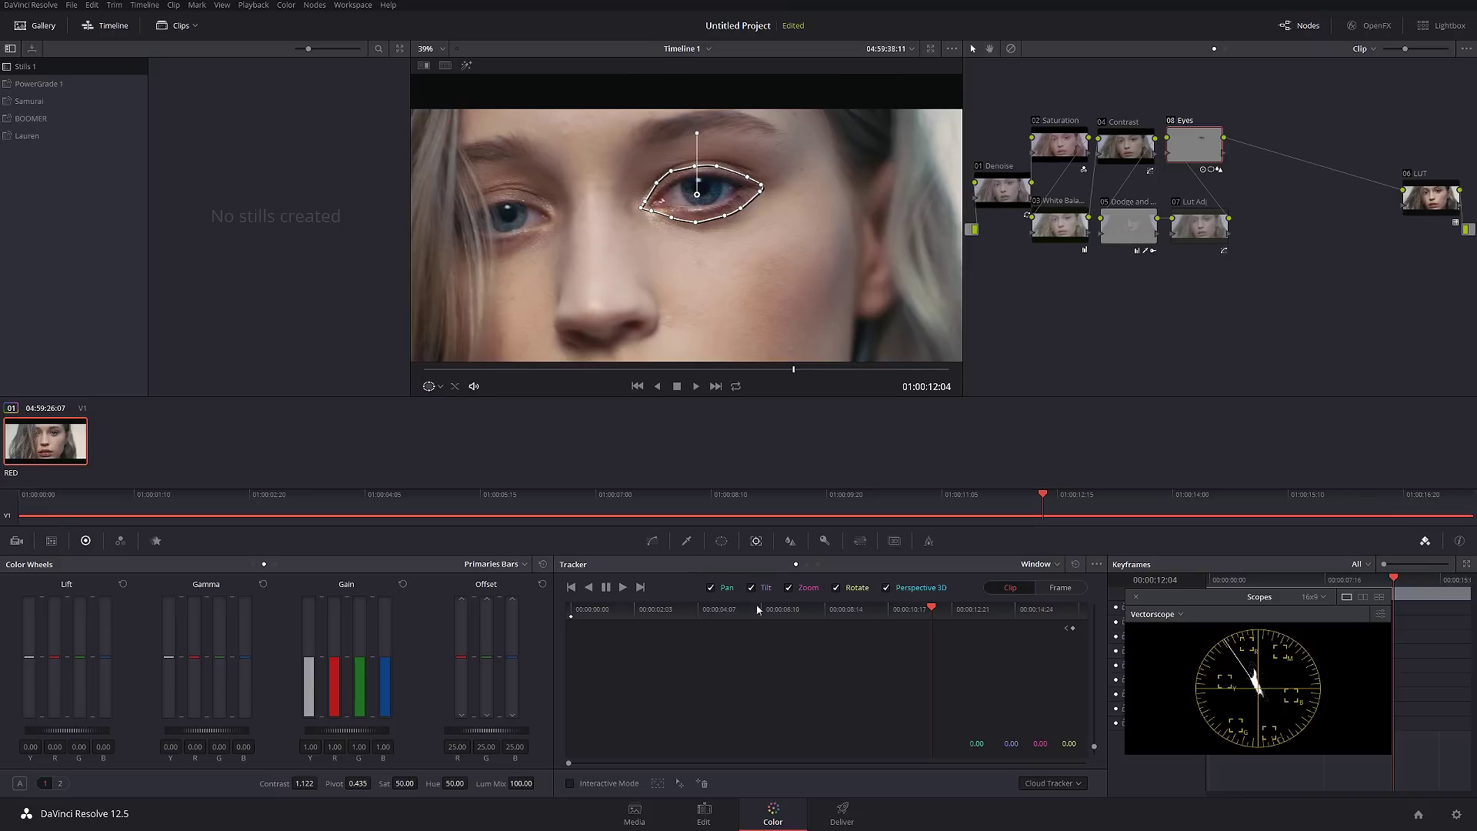
left_click(622, 587)
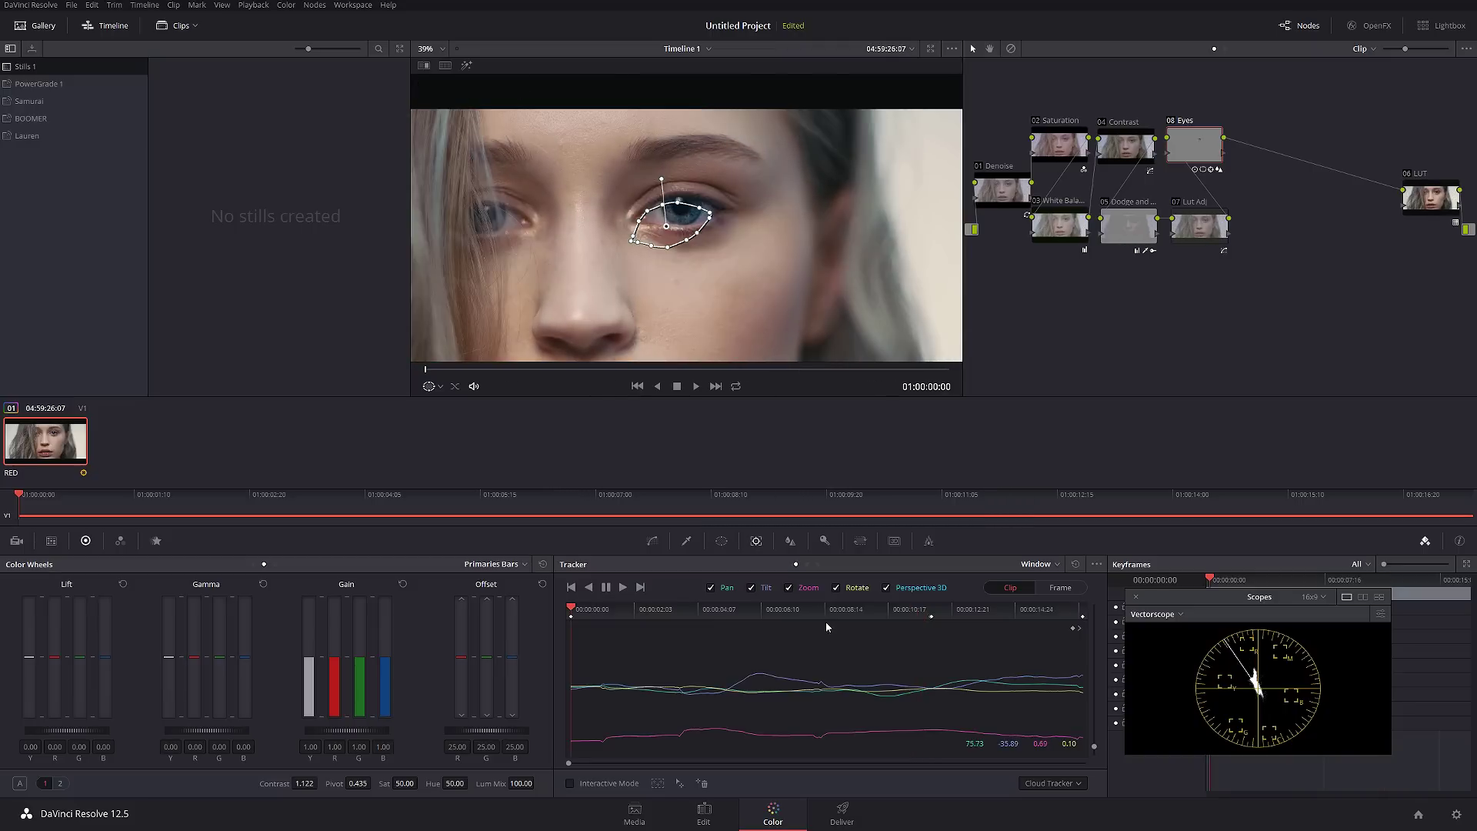
Step: Check the mask around 07:21–08:24, switch to Frame mode and rotate it at 08:09
left_click(805, 609)
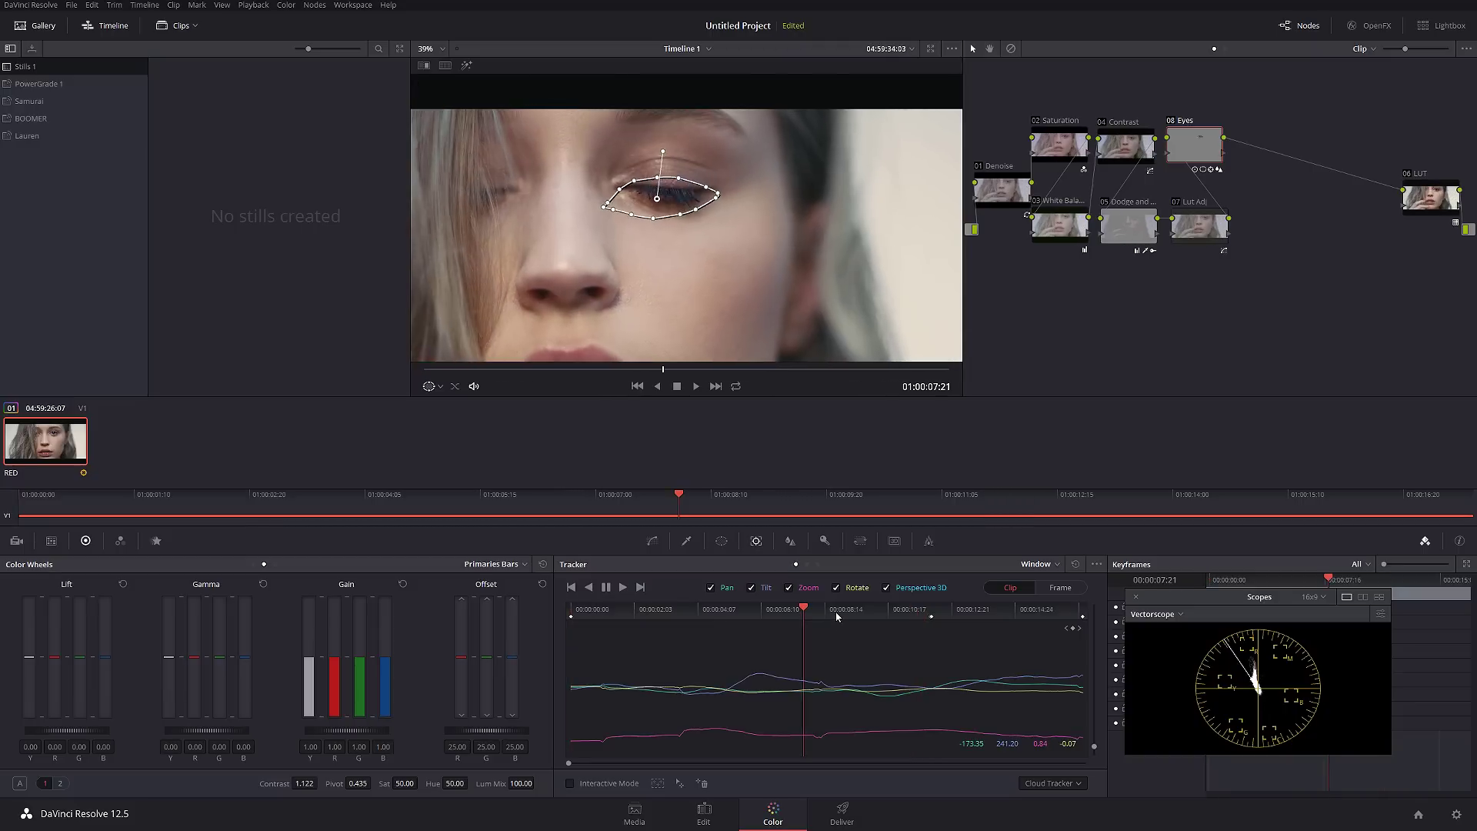
left_click(837, 613)
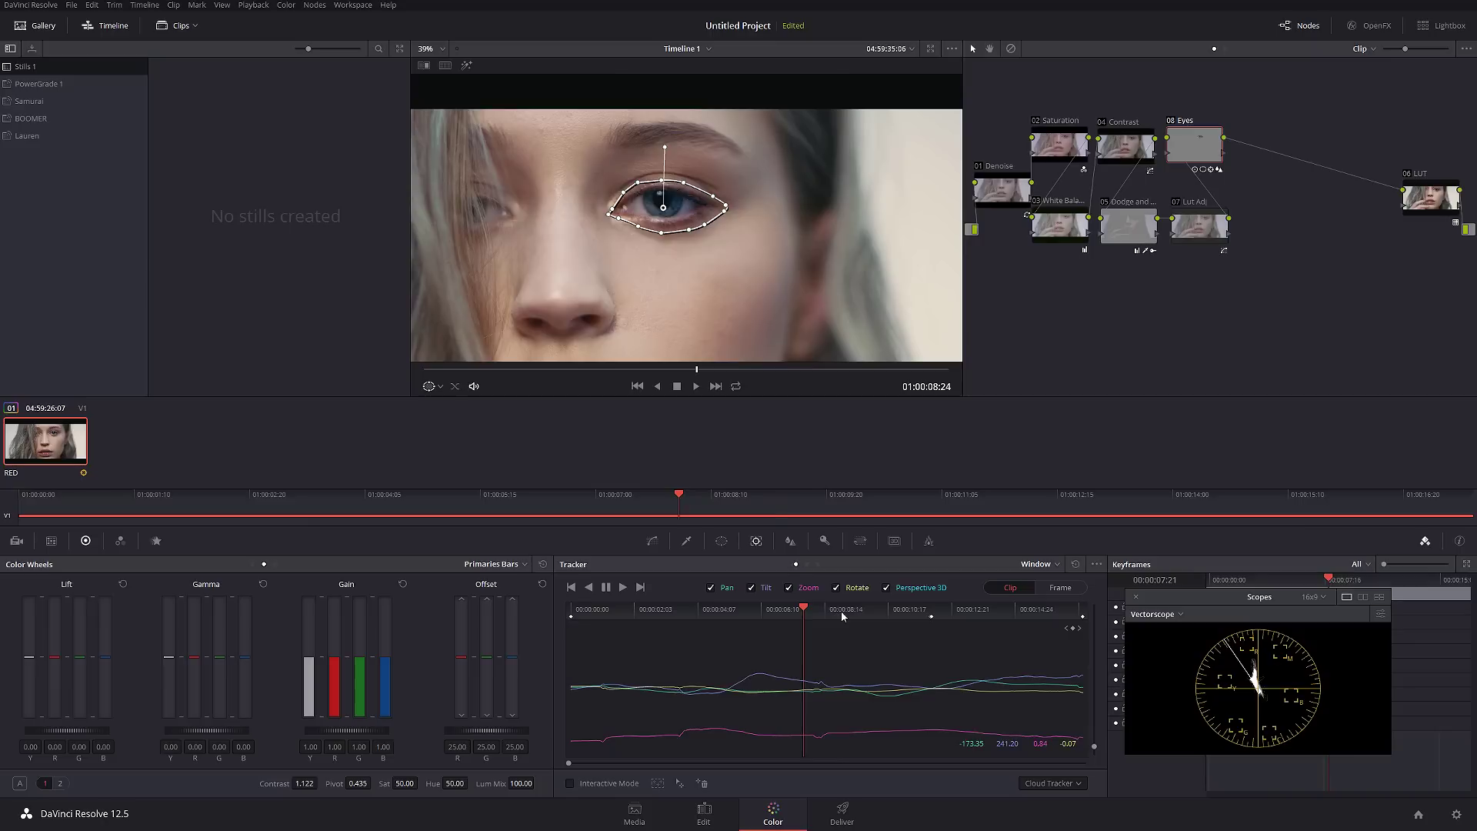
left_click(1066, 589)
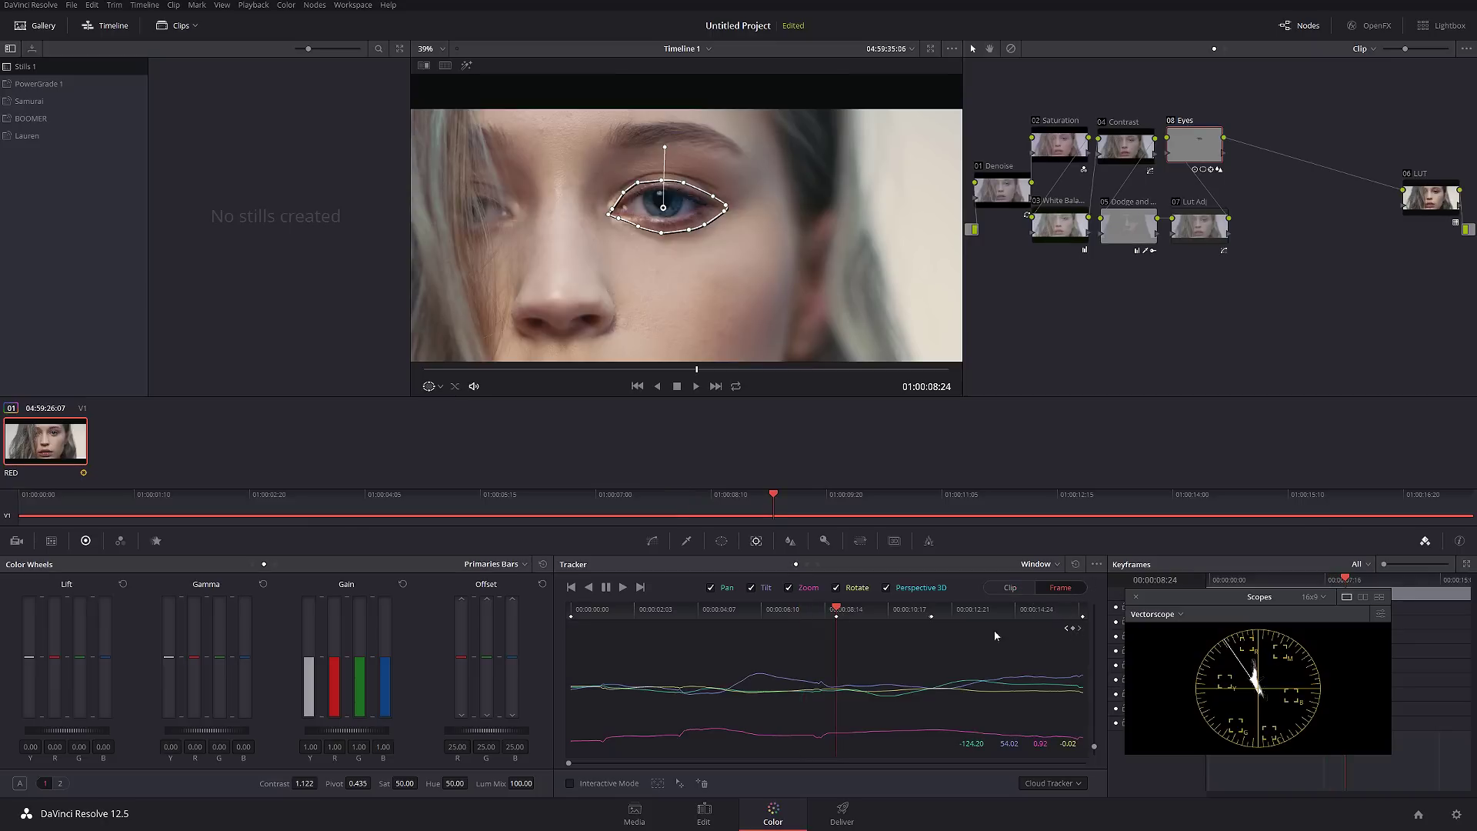
left_click(820, 620)
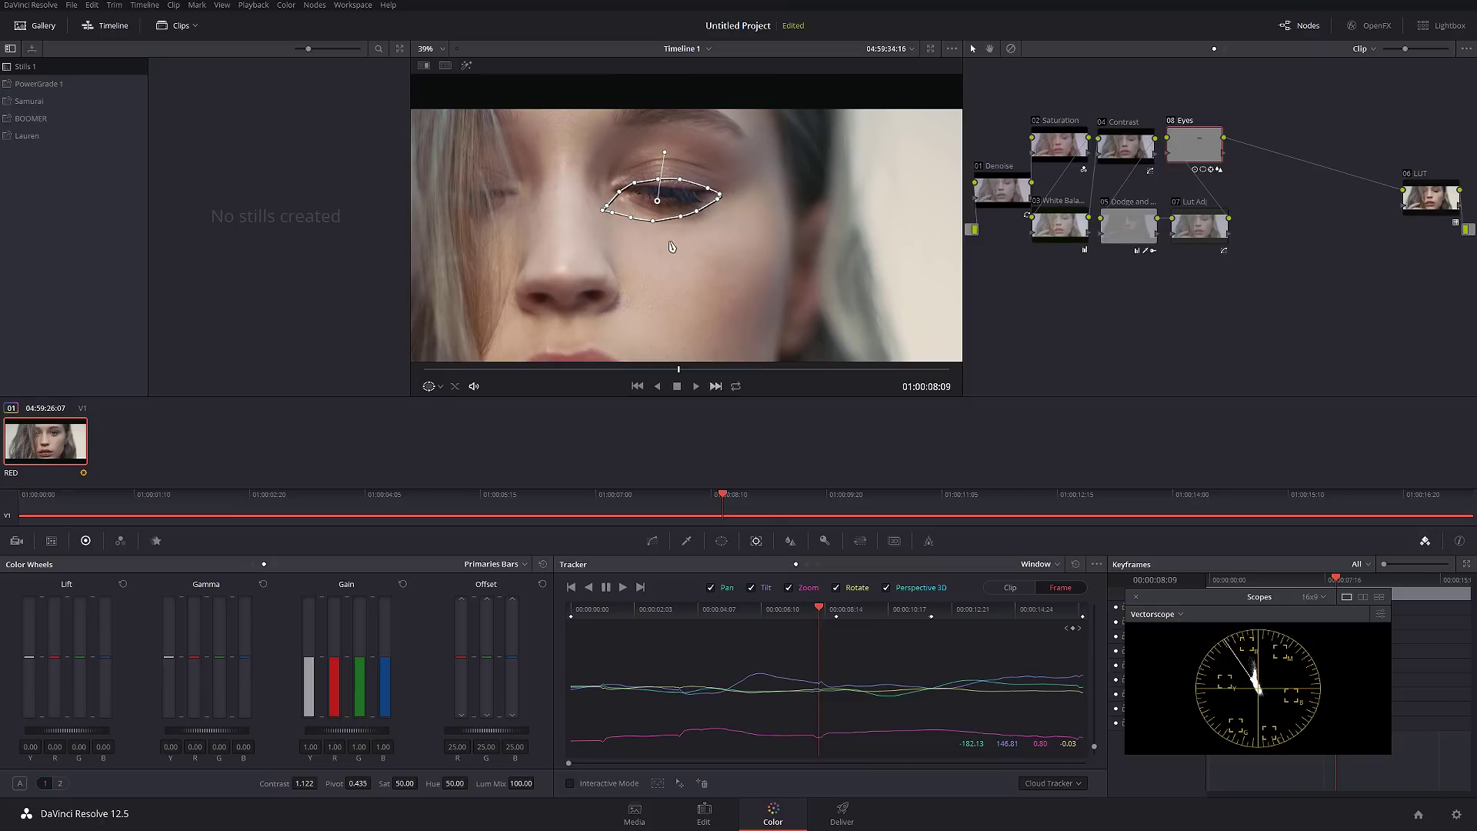
left_click_drag(664, 152, 660, 184)
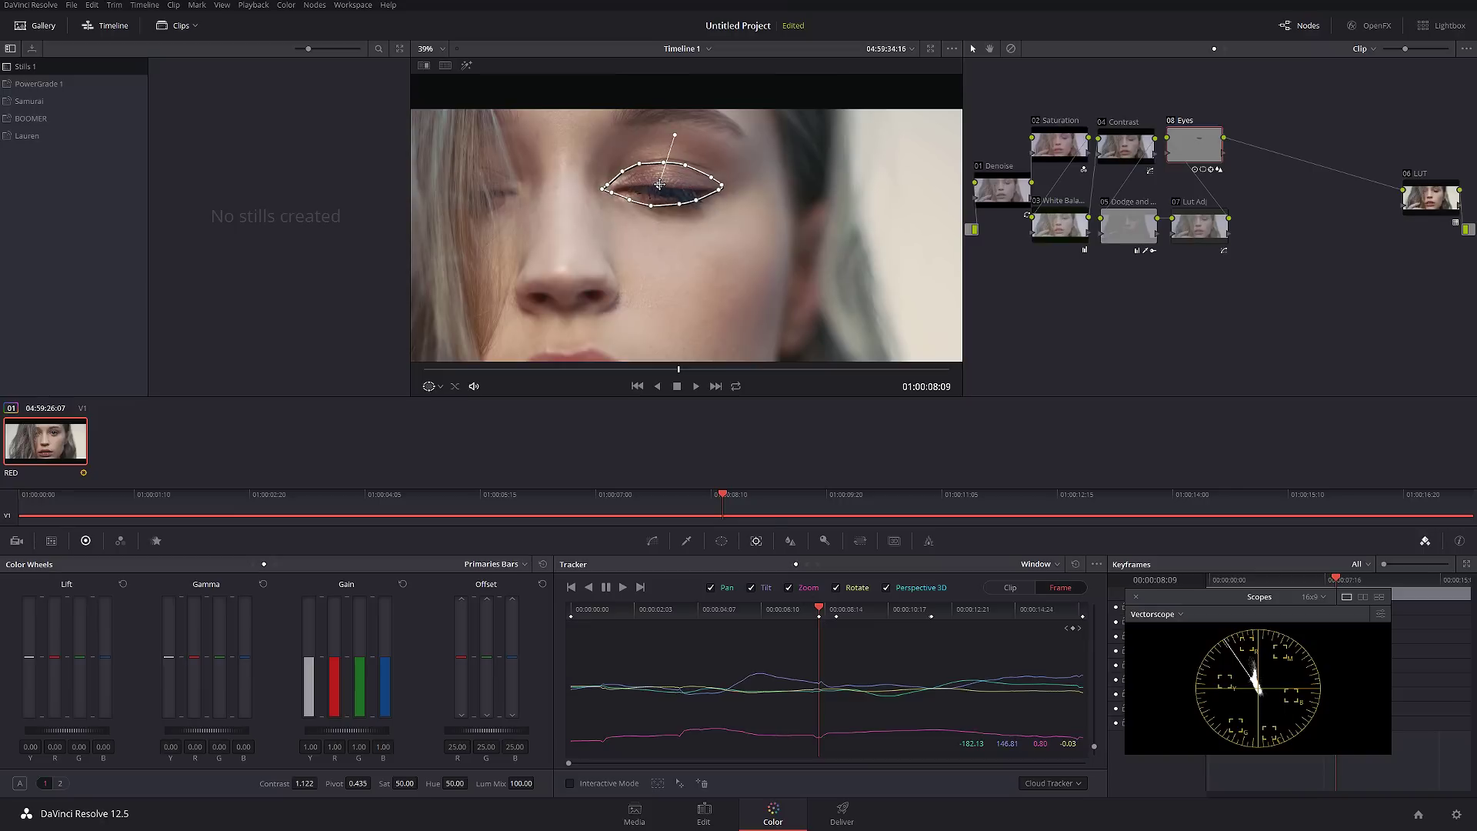
Step: Re-fit the eye mask at 04:07 and 02:03, adding a keyframe at 02:03
left_click(795, 612)
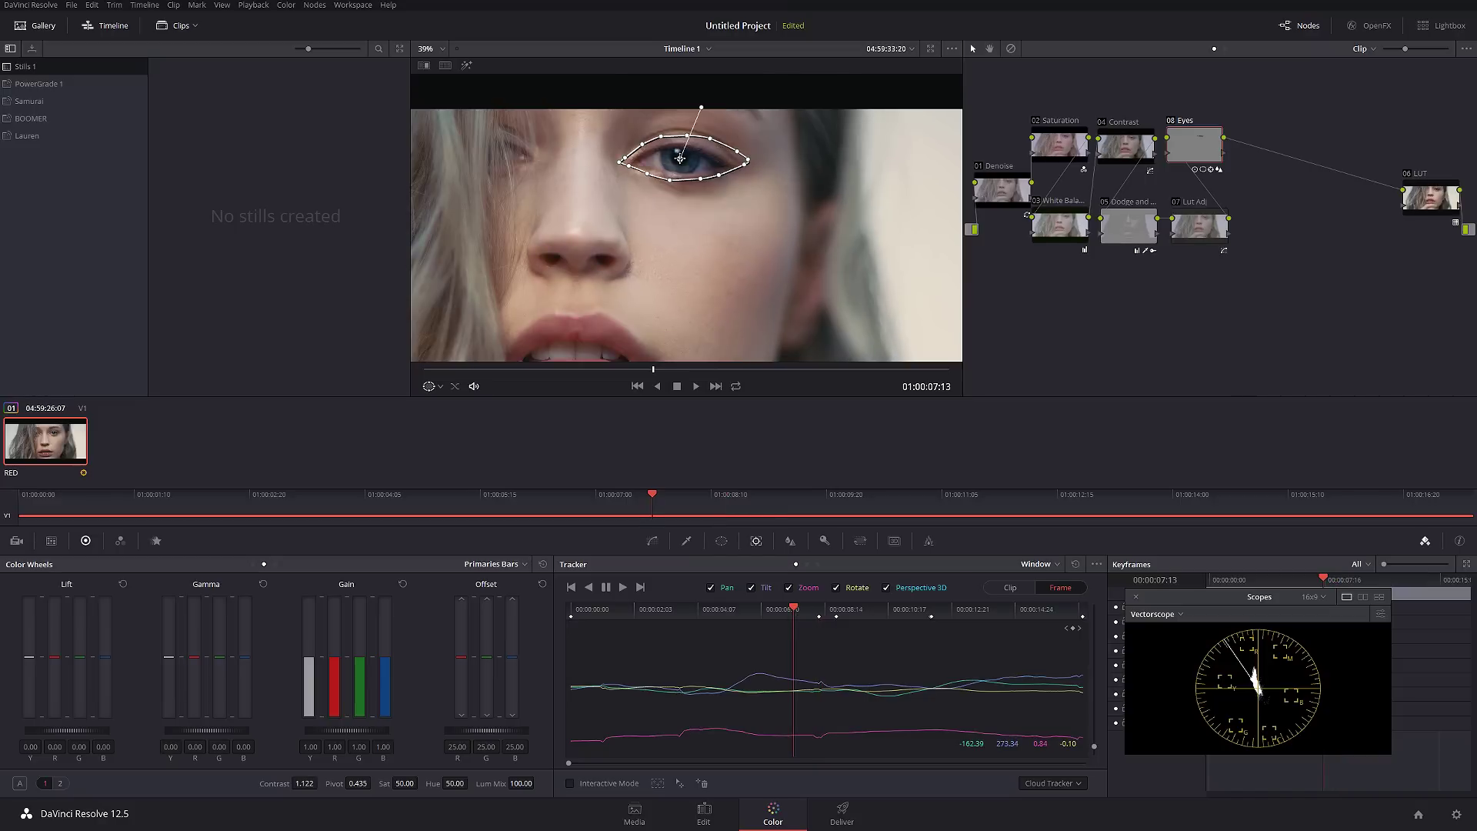
left_click(761, 610)
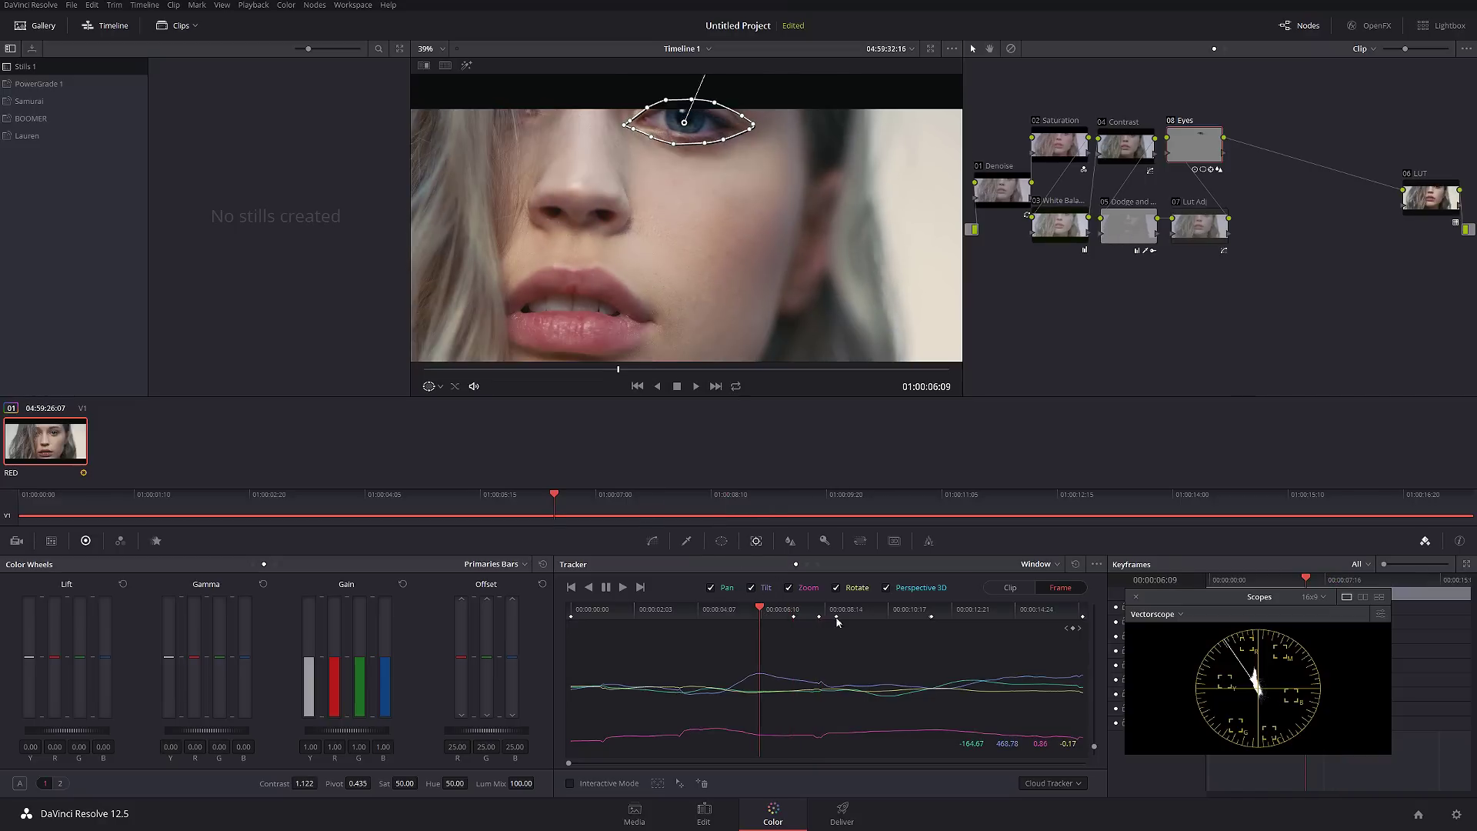
left_click(699, 613)
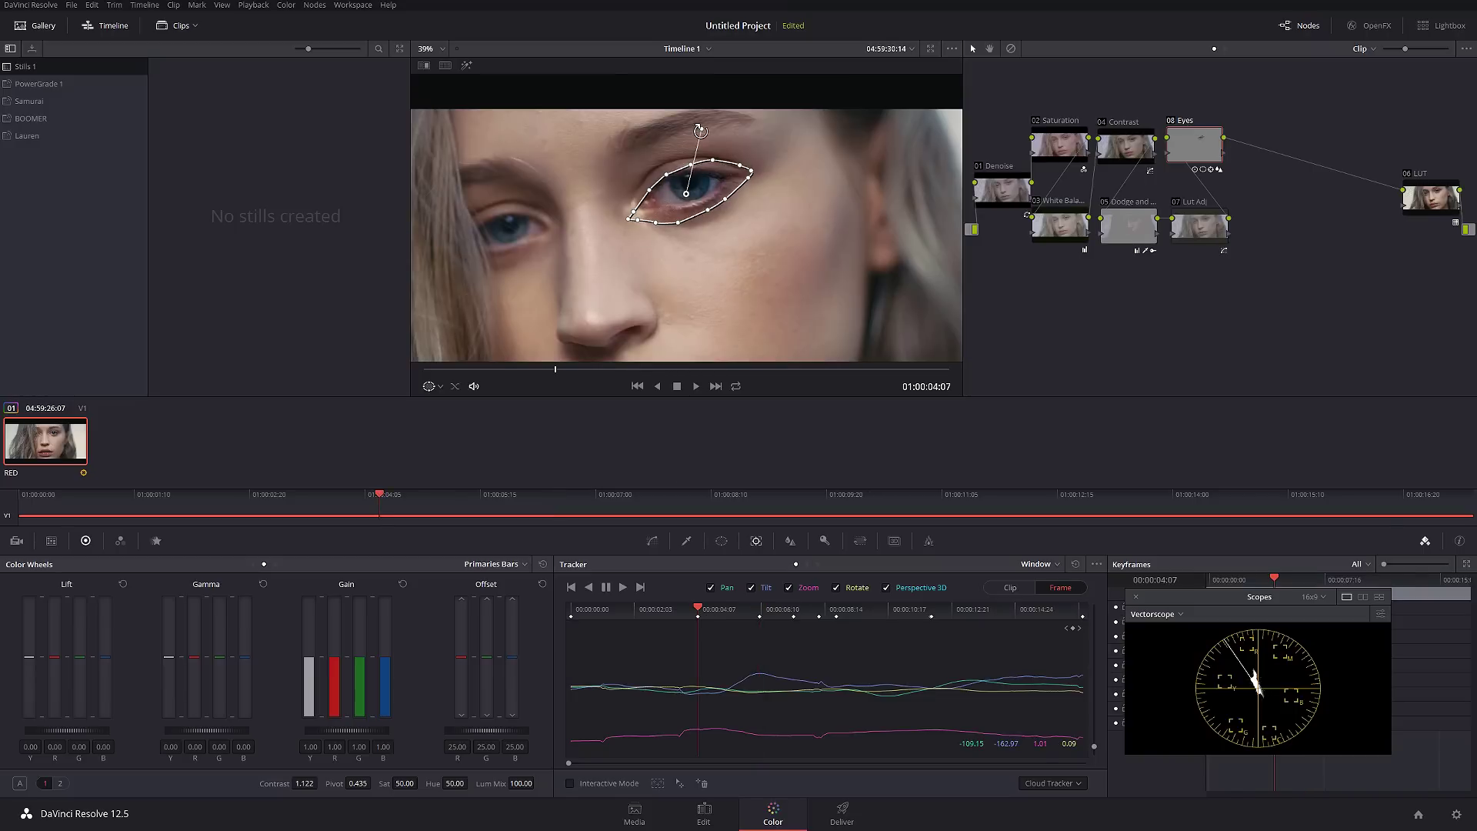
left_click_drag(700, 131, 707, 128)
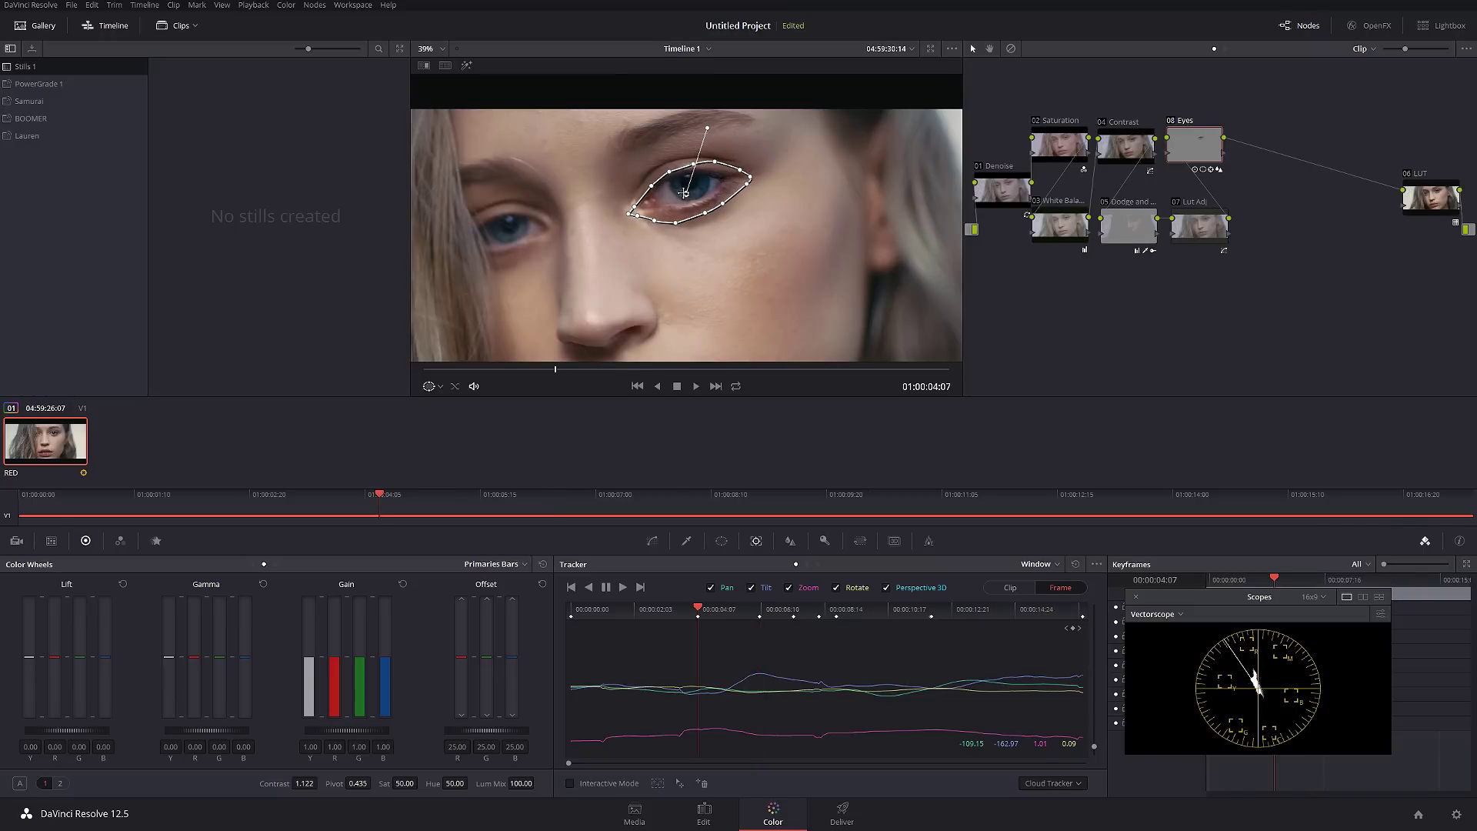
left_click_drag(684, 190, 680, 188)
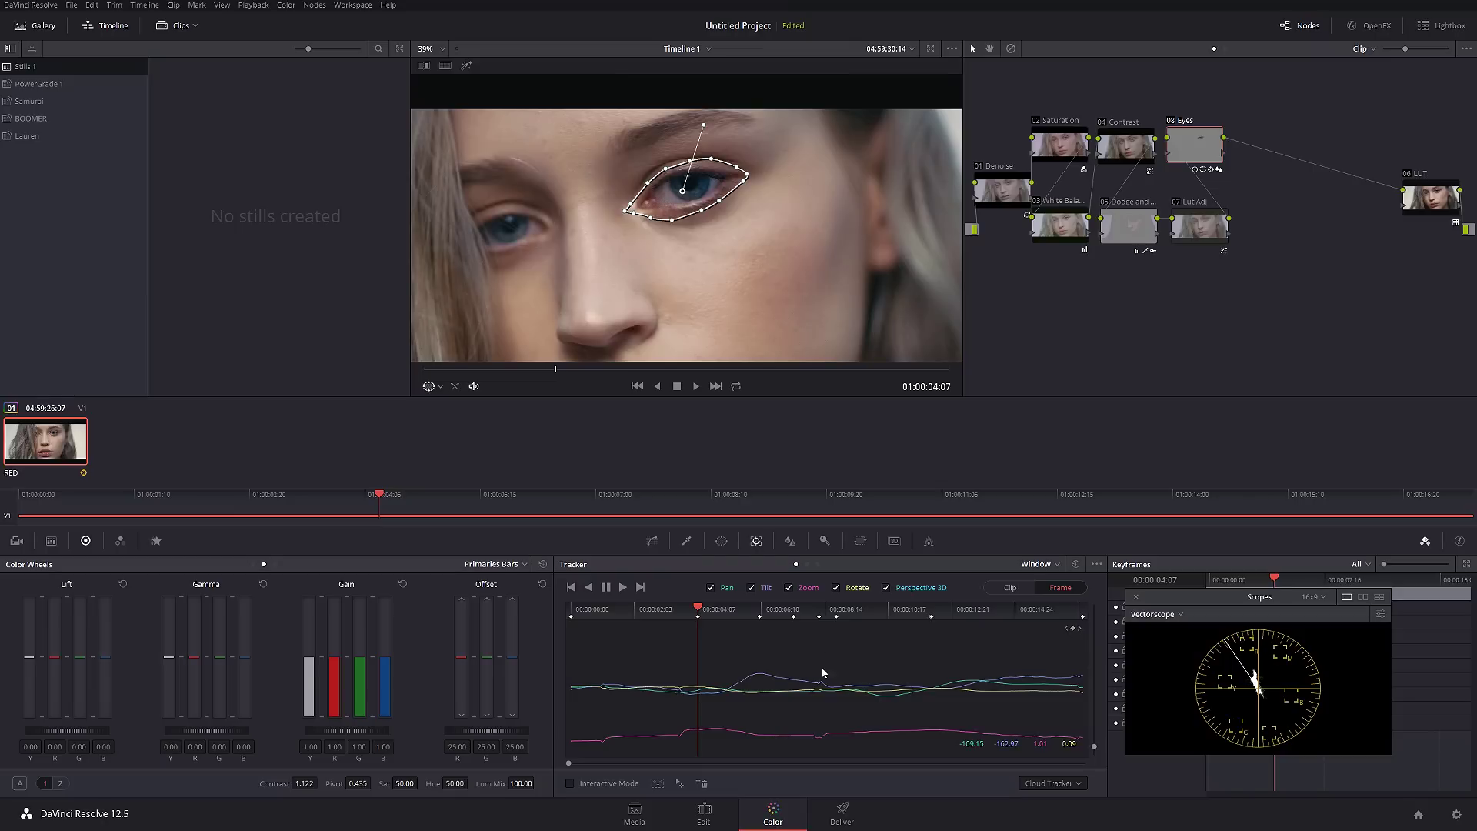
left_click(634, 612)
left_click_drag(673, 188, 673, 181)
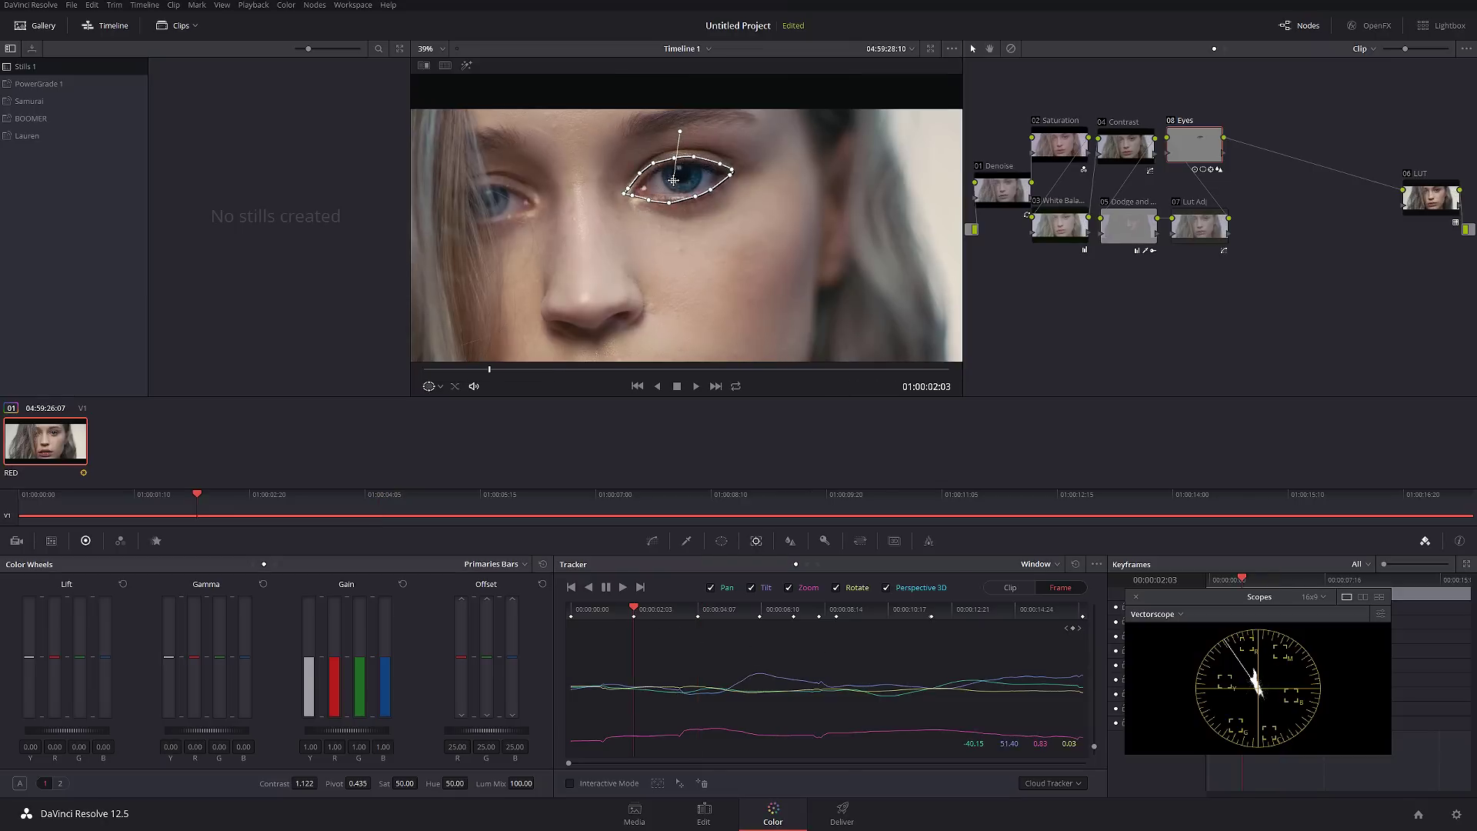
left_click(1072, 629)
Step: Realign the eye mask over the iris at 00:18 and at the first frame
left_click(604, 612)
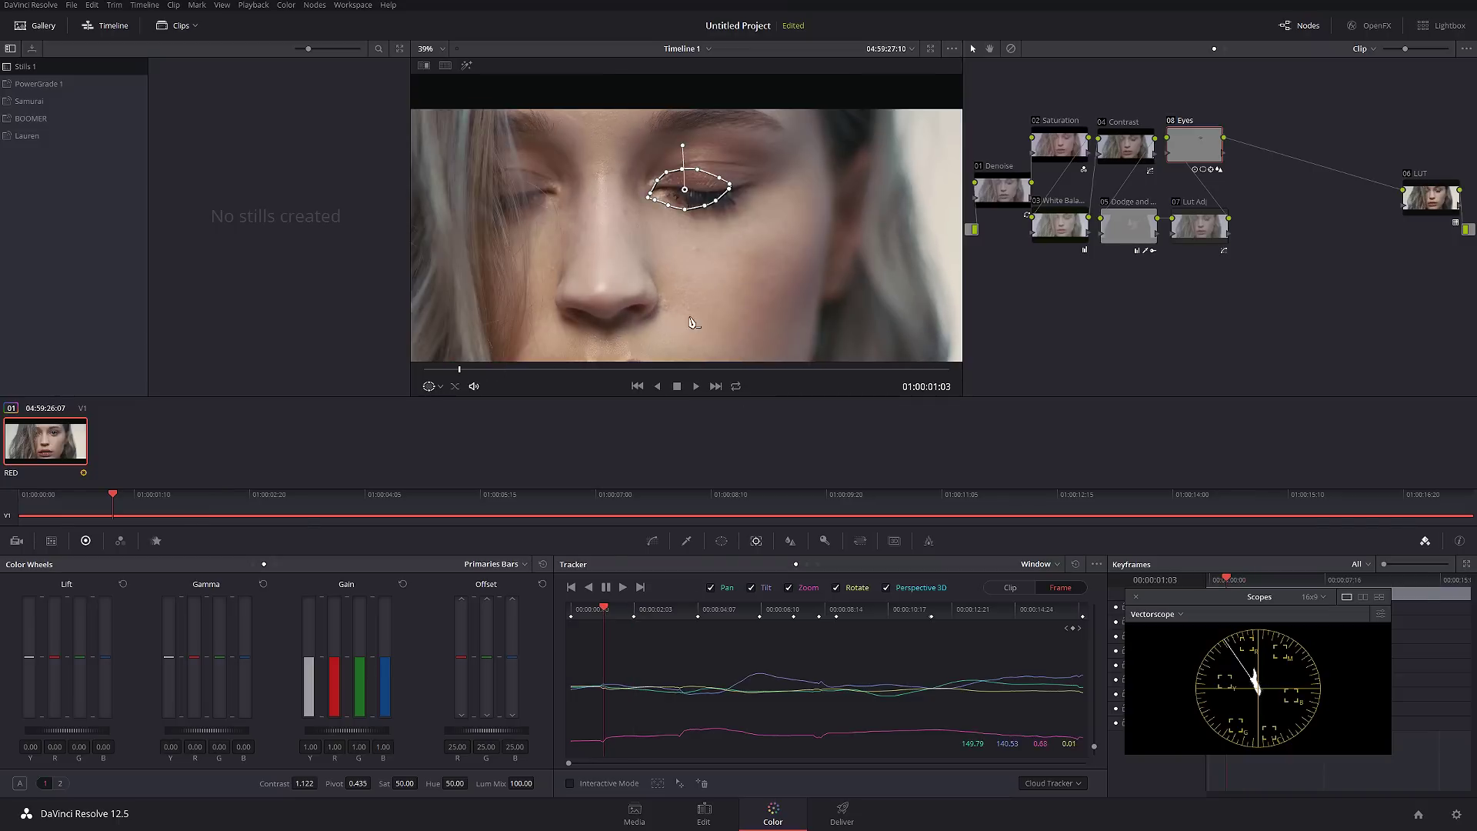
left_click(595, 613)
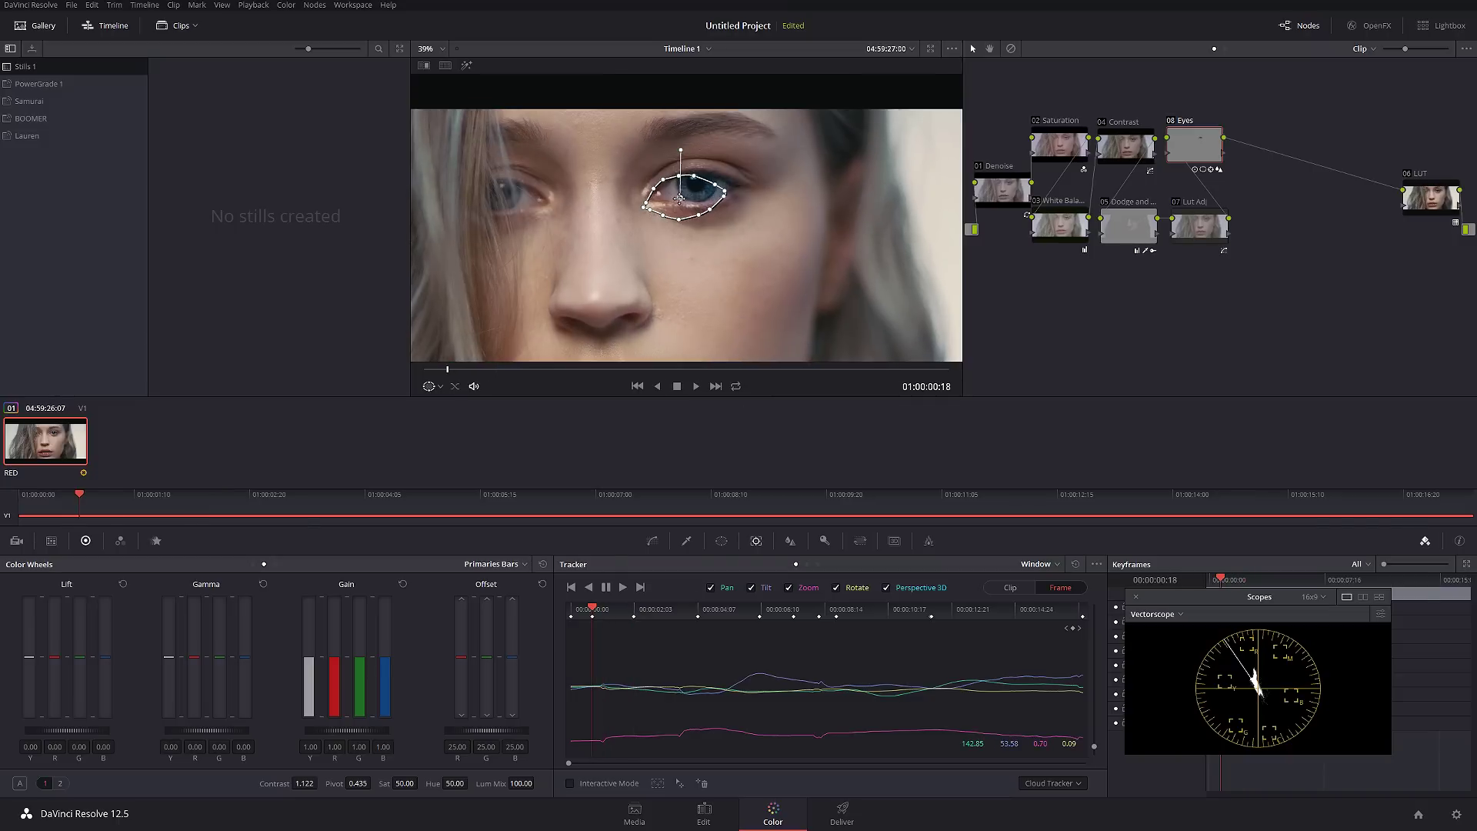
left_click_drag(681, 197, 691, 187)
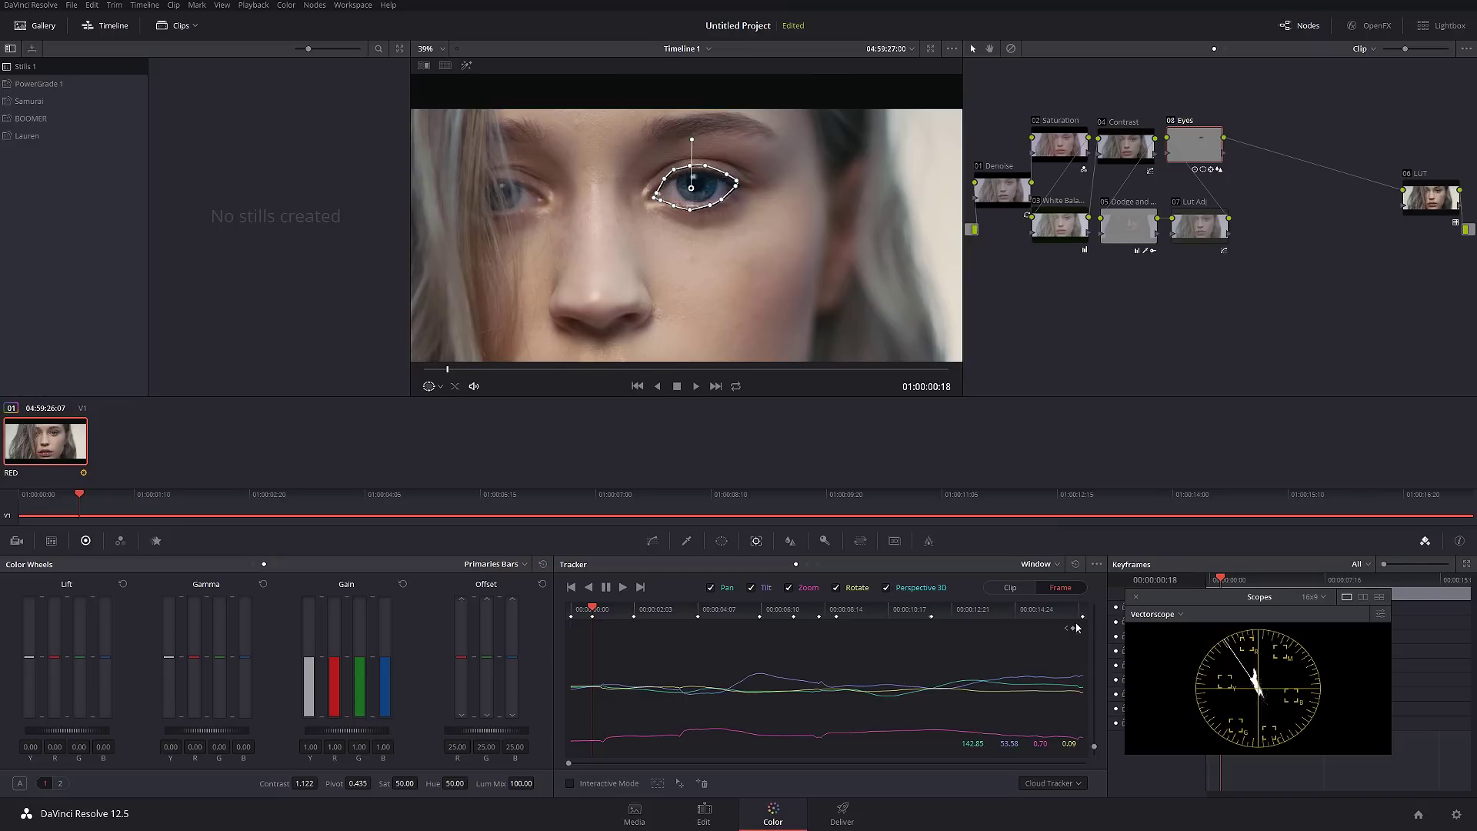
left_click(567, 610)
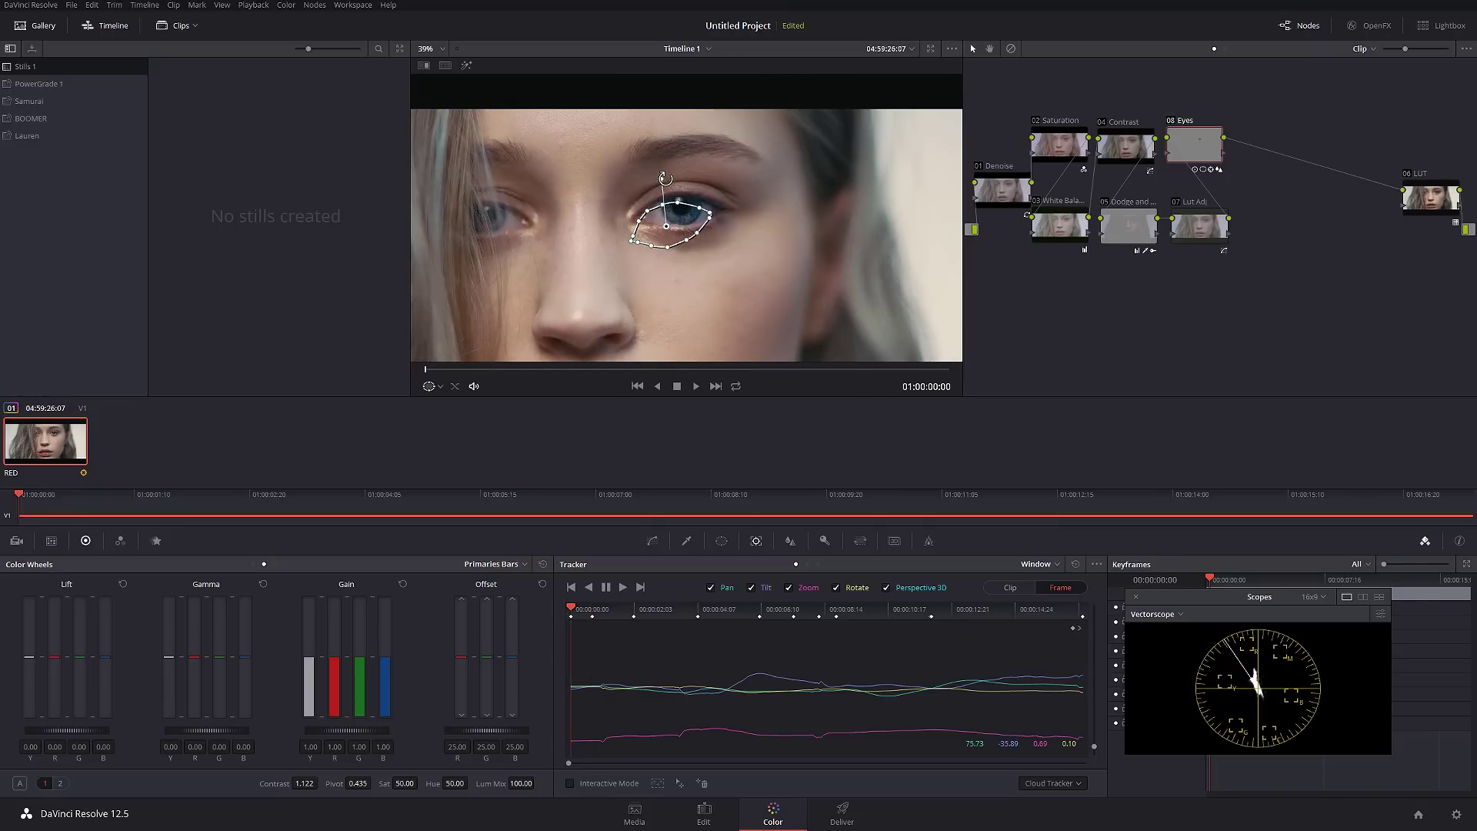
left_click_drag(668, 178, 677, 211)
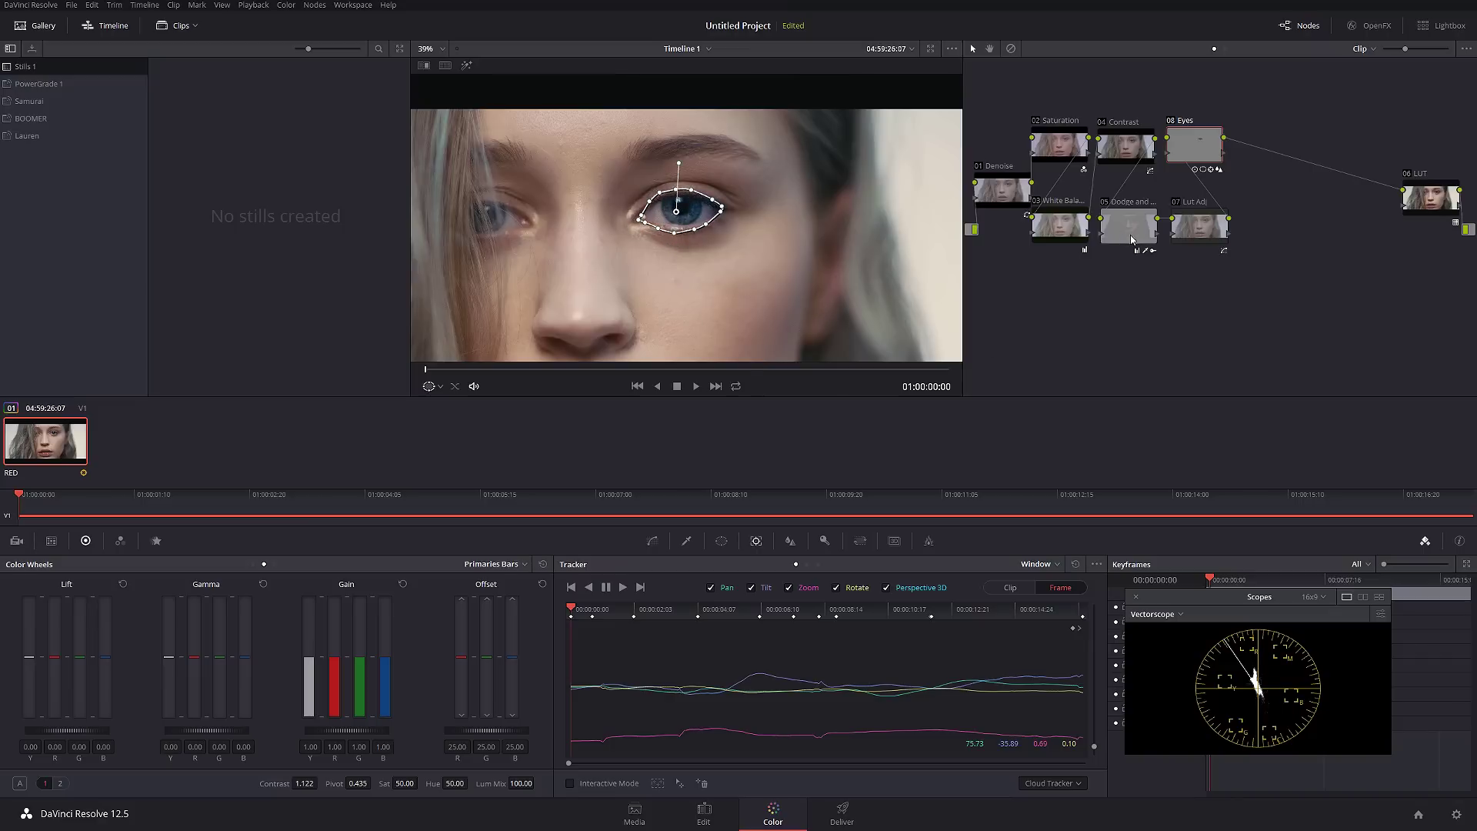
left_click(1441, 198)
key("space")
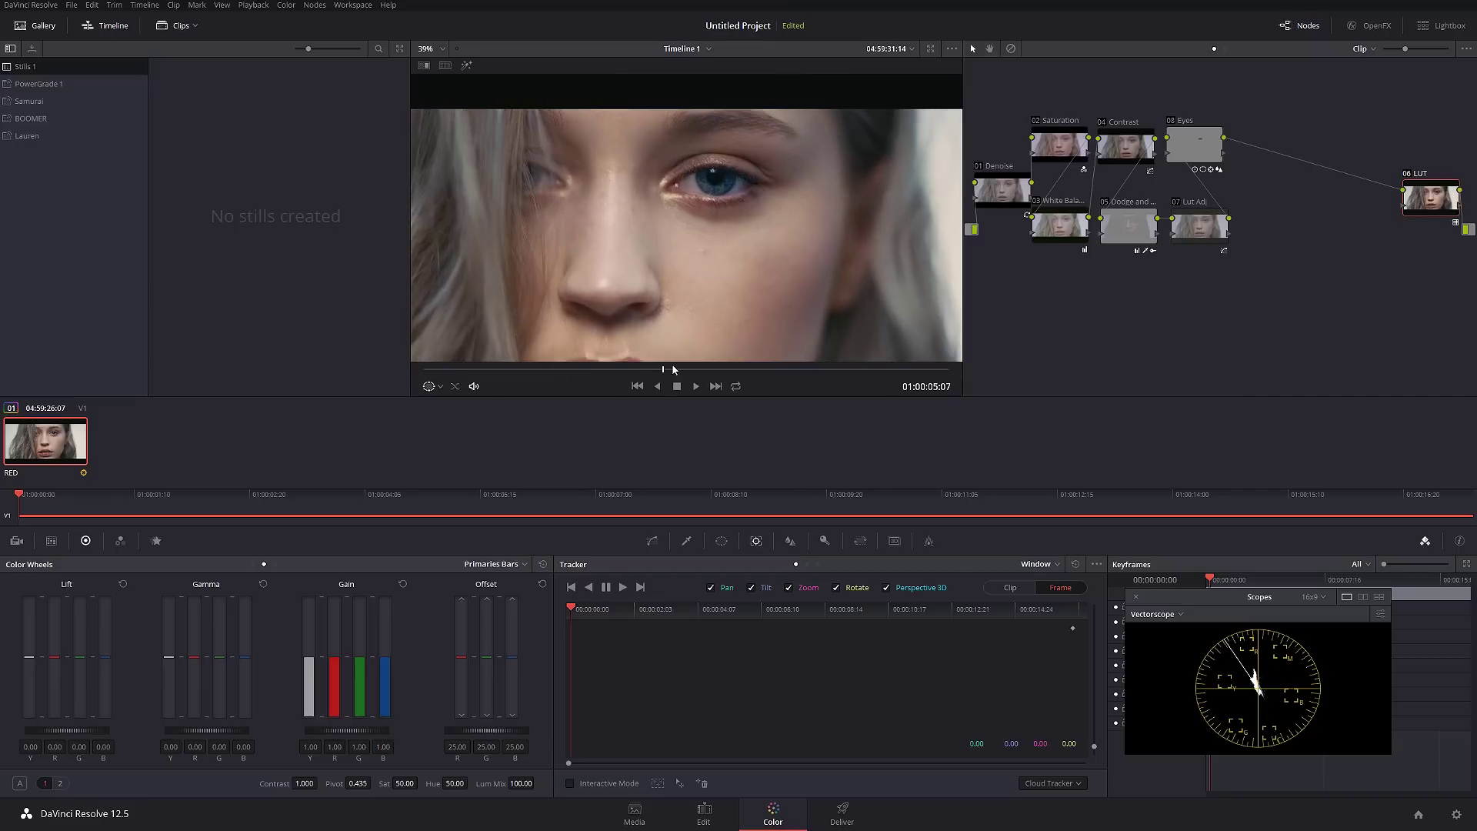
left_click_drag(638, 365, 714, 369)
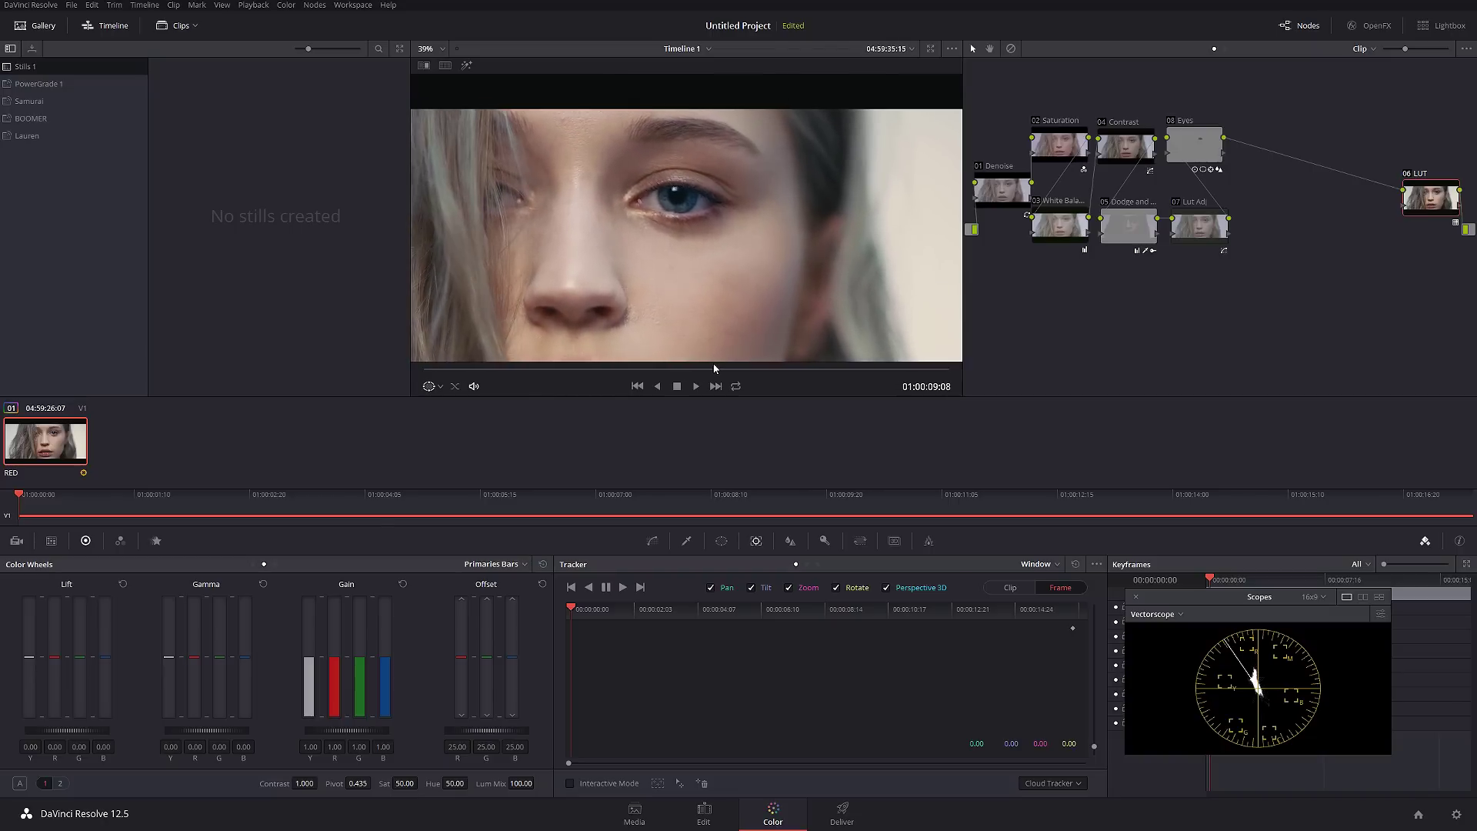
left_click(714, 367)
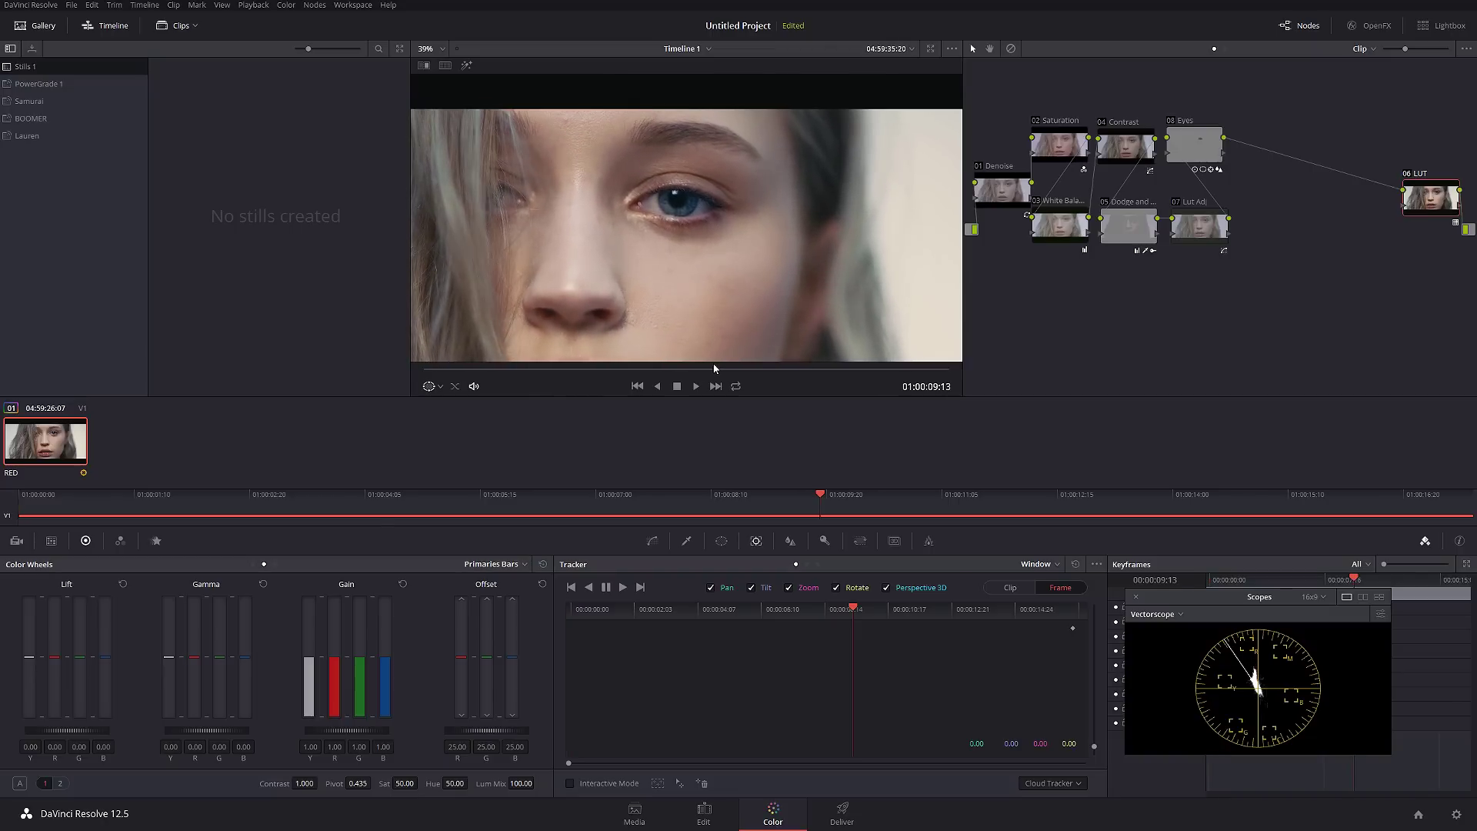
left_click(1197, 145)
key("alt+f")
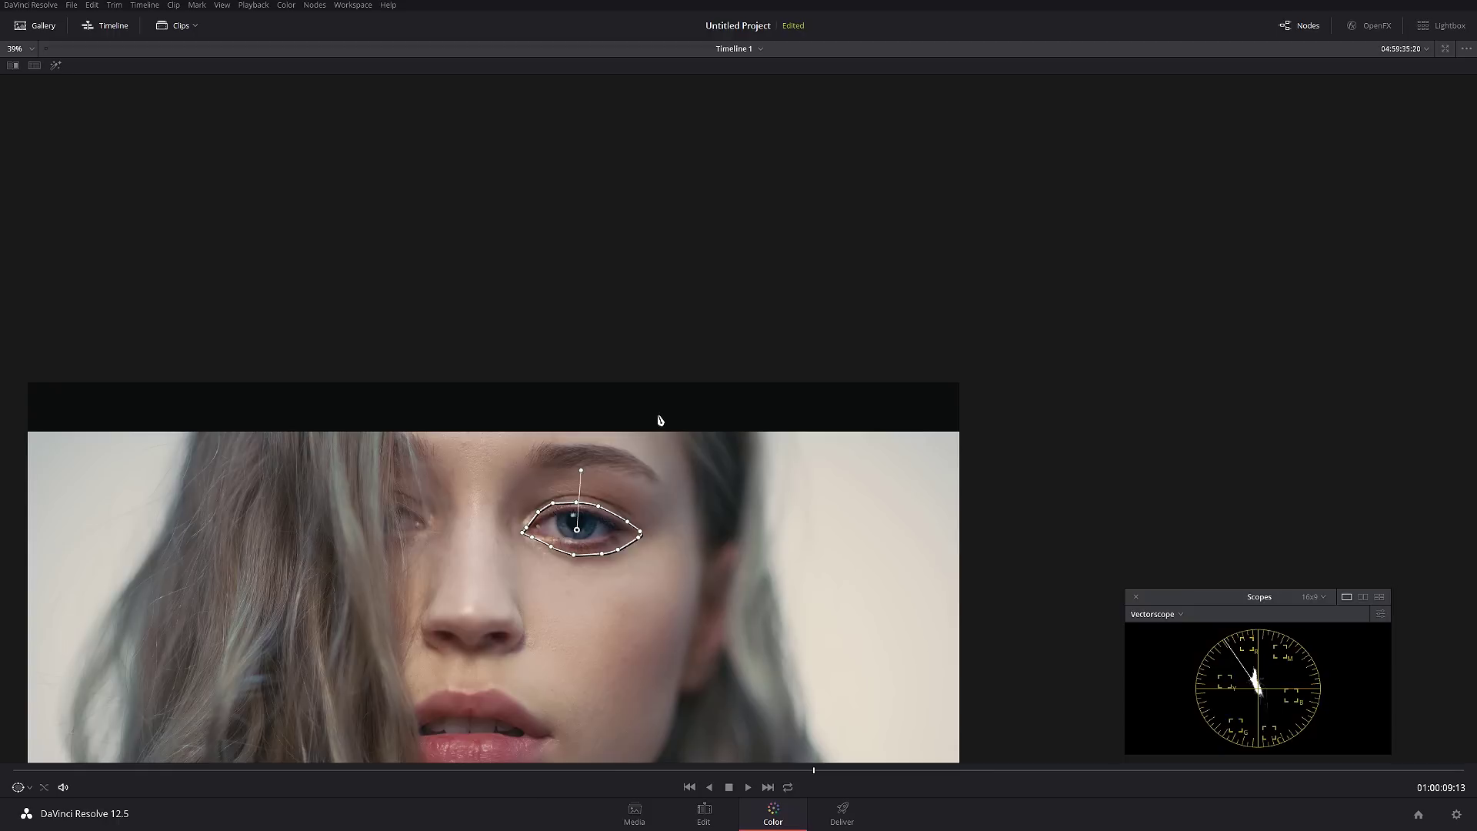
scroll(841, 346, "up", 4)
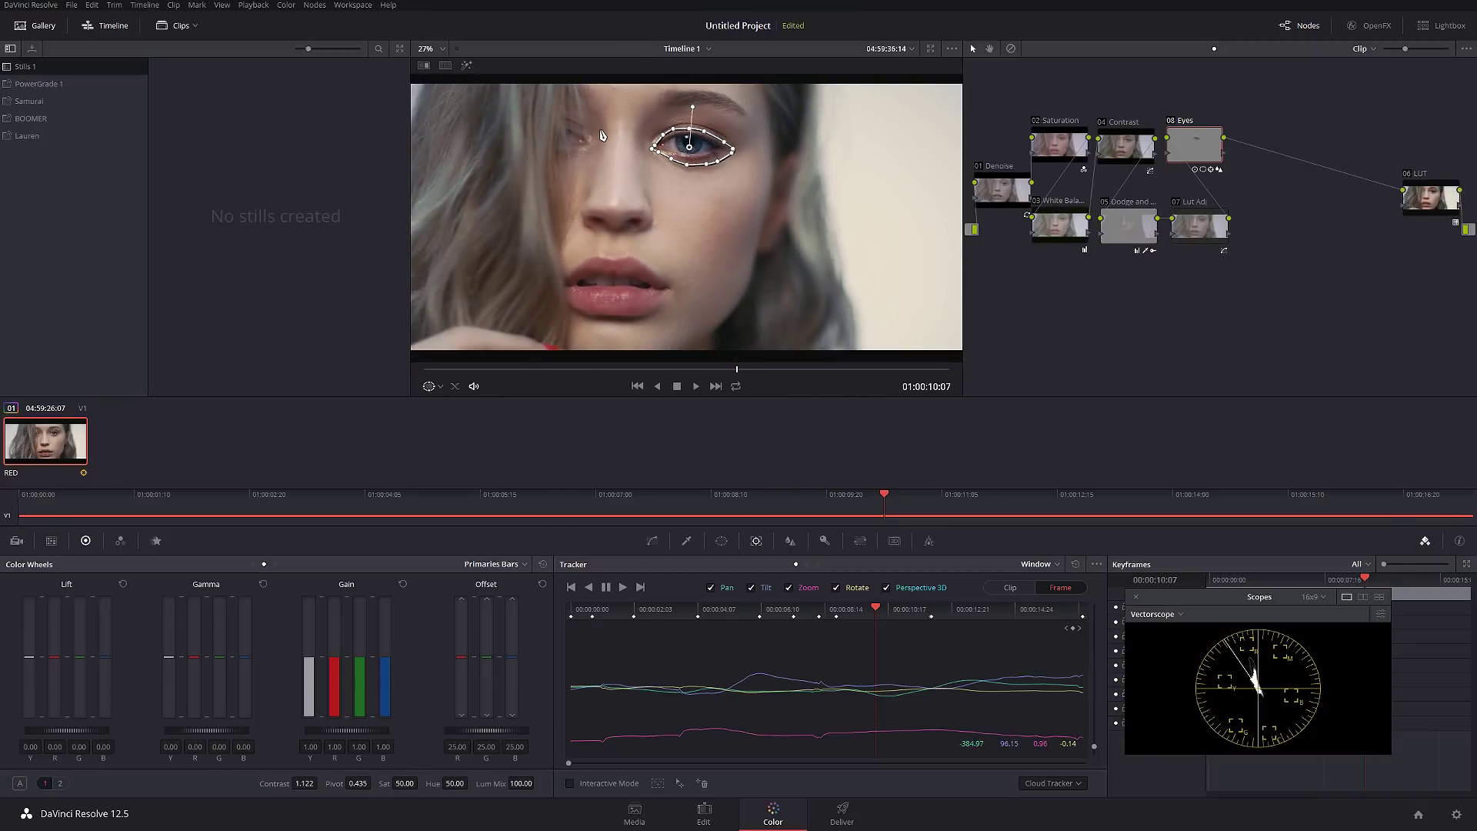
left_click(578, 368)
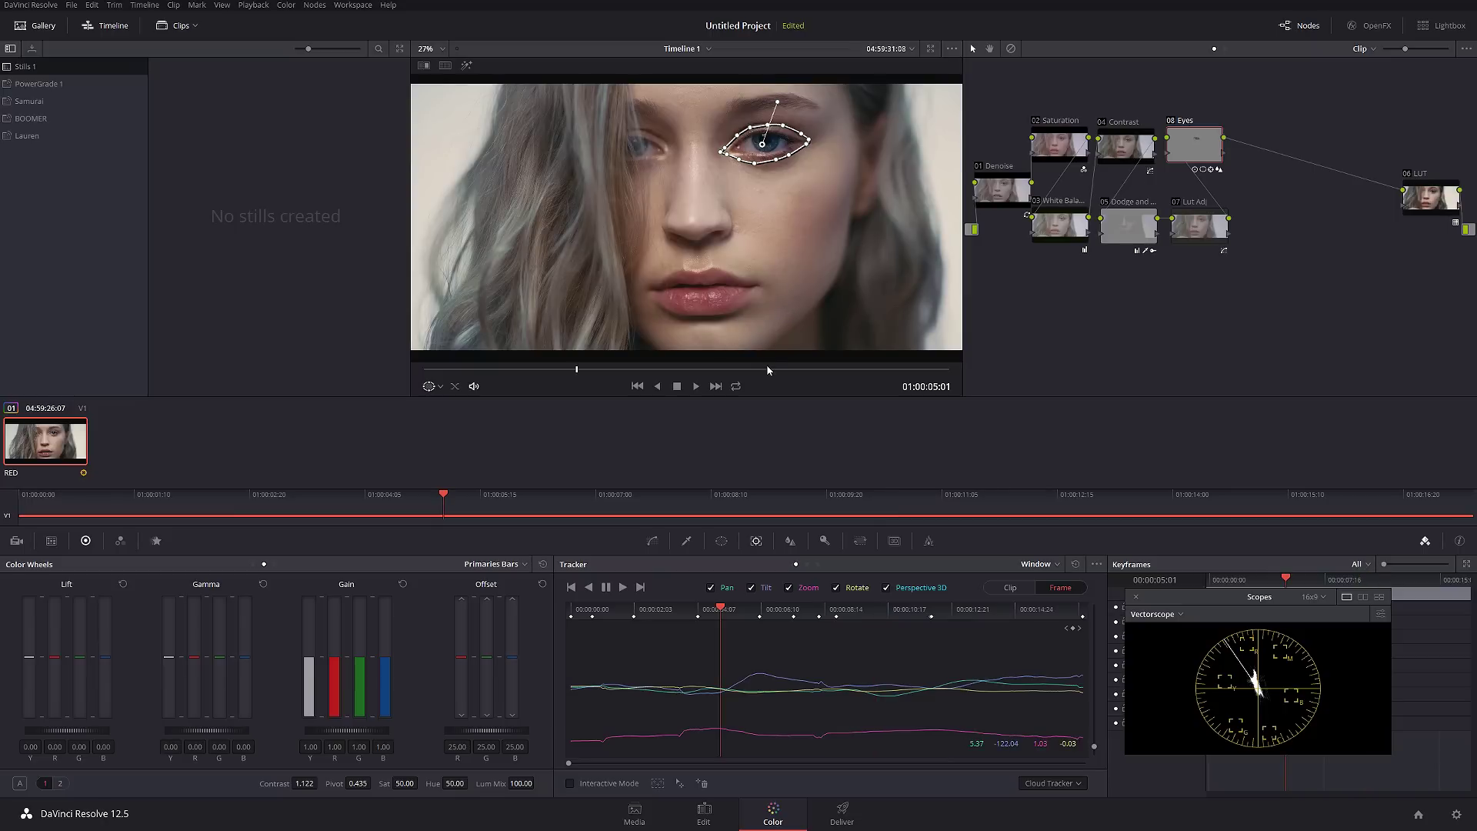
scroll(766, 245, "down", 2)
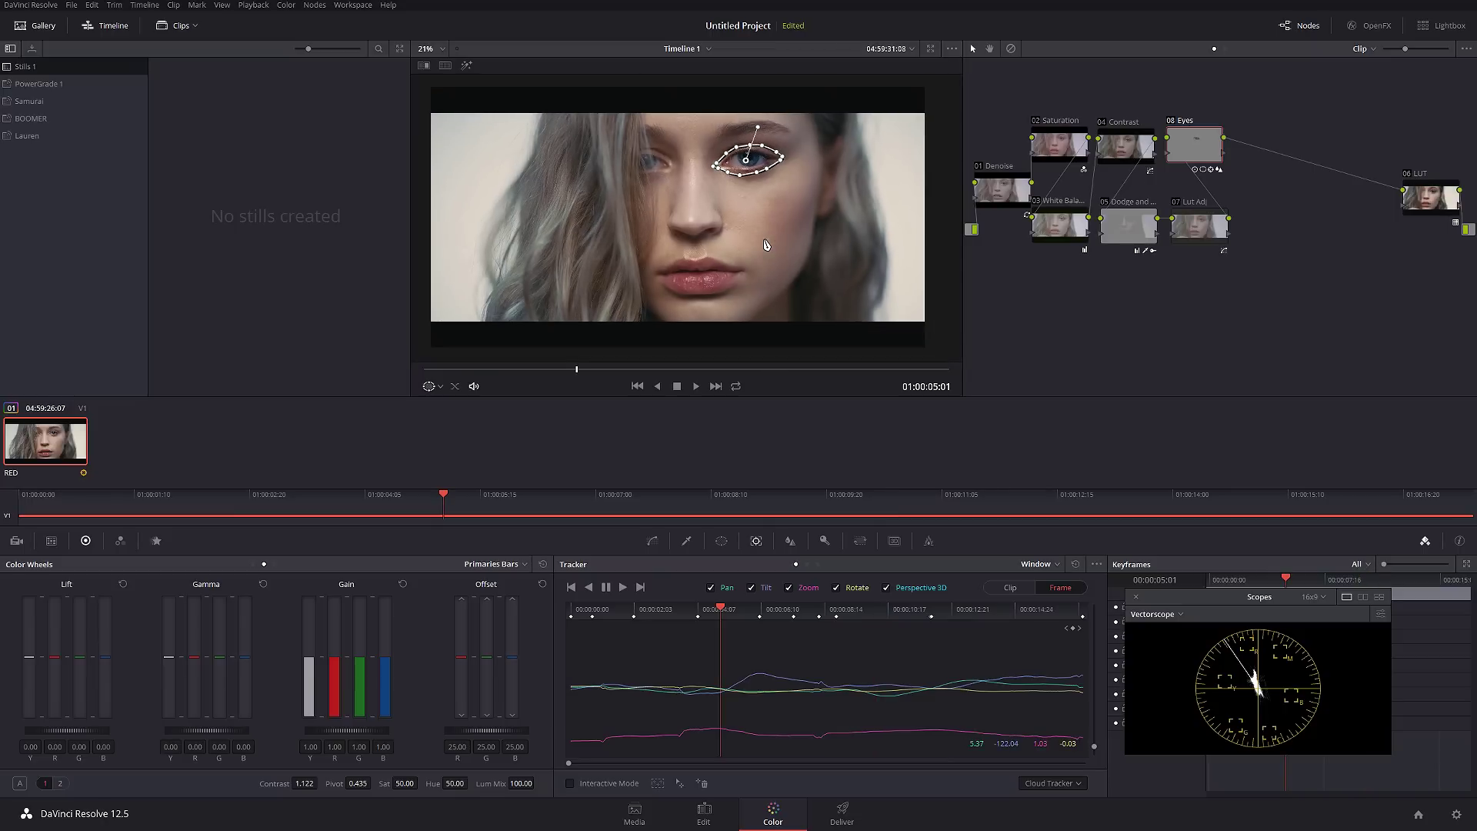
scroll(766, 244, "up", 1)
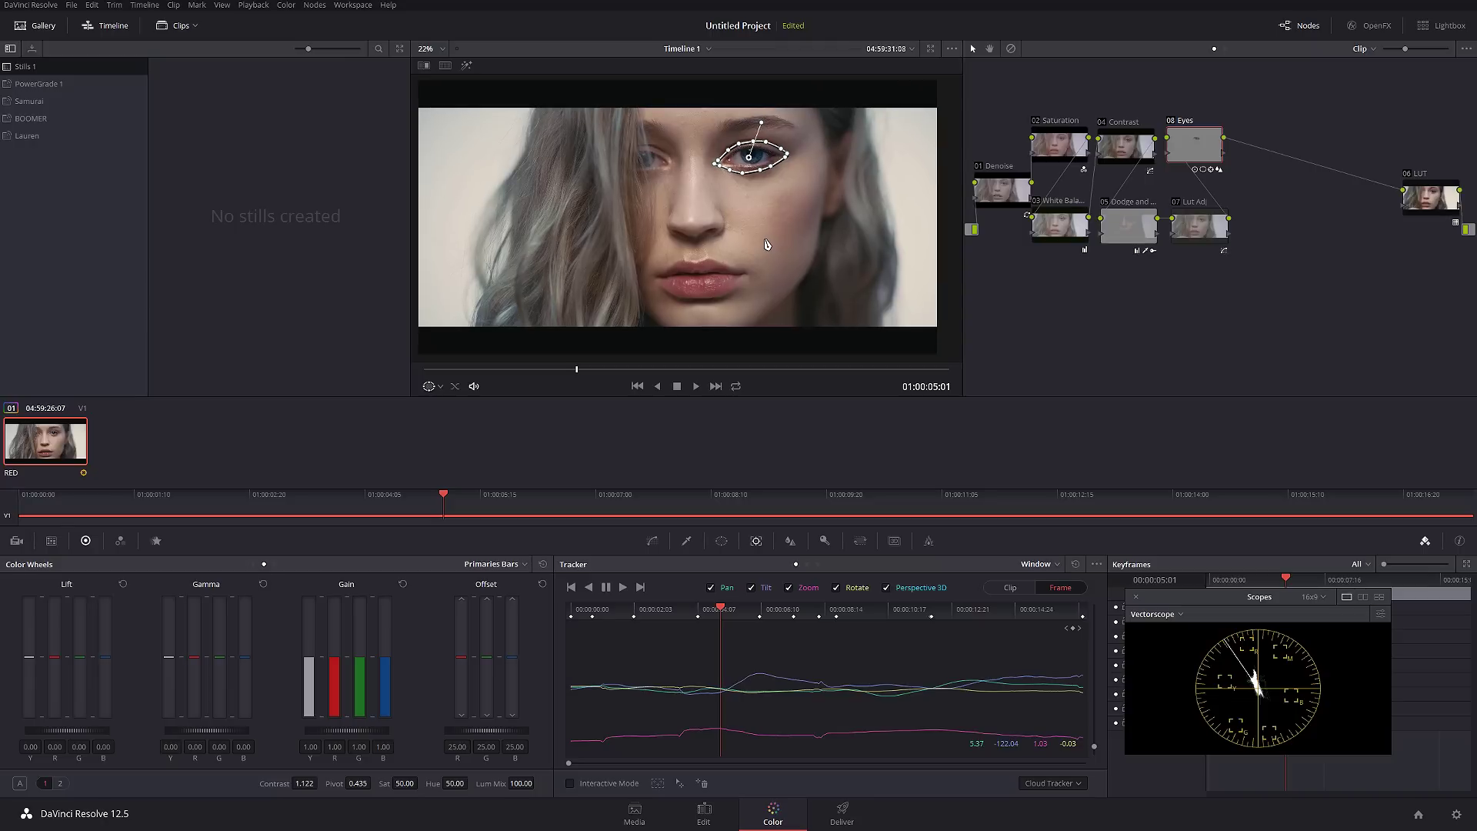
left_click(616, 371)
left_click_drag(599, 378, 590, 372)
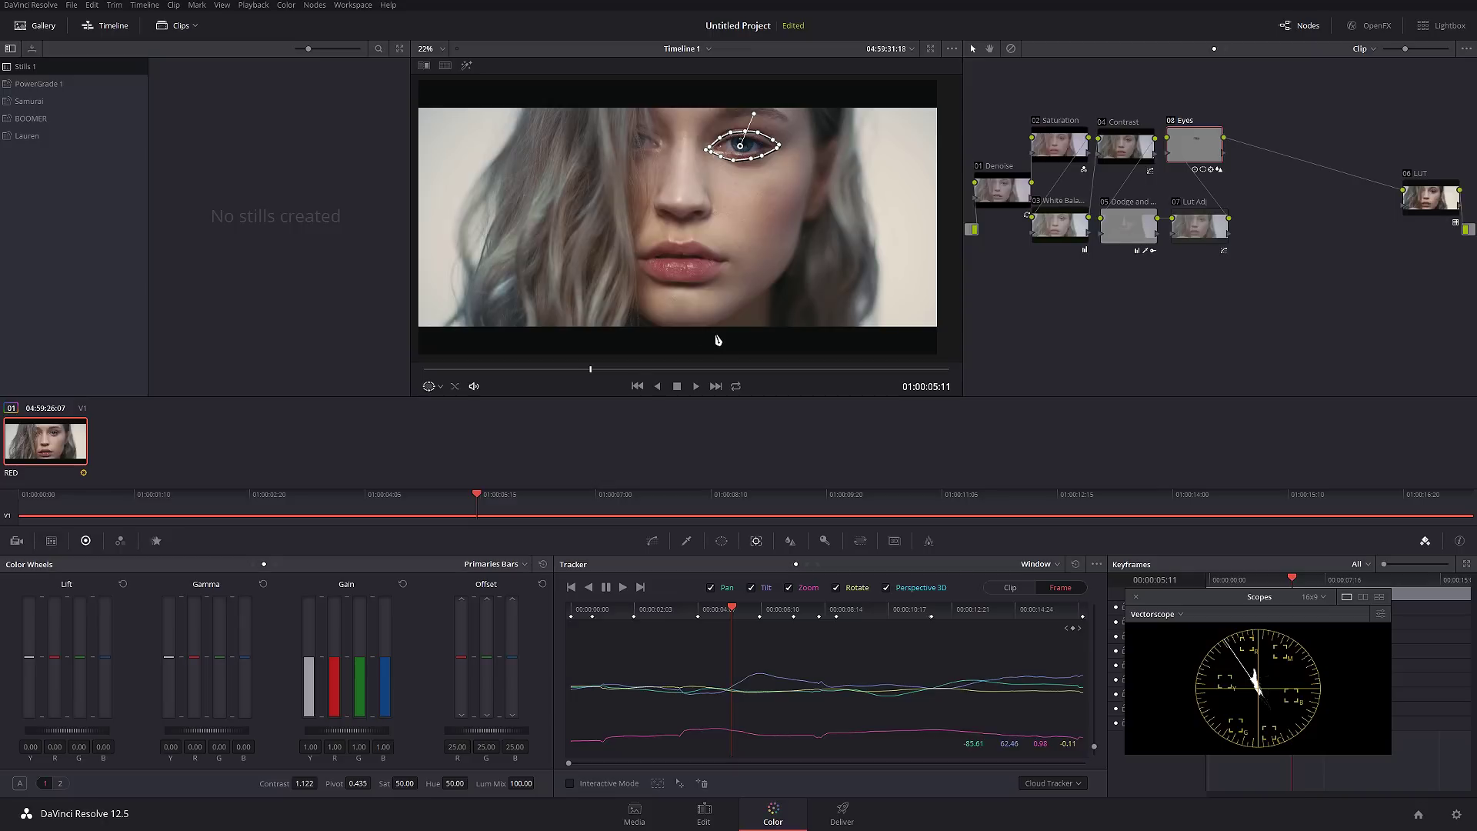
scroll(695, 327, "down", 1)
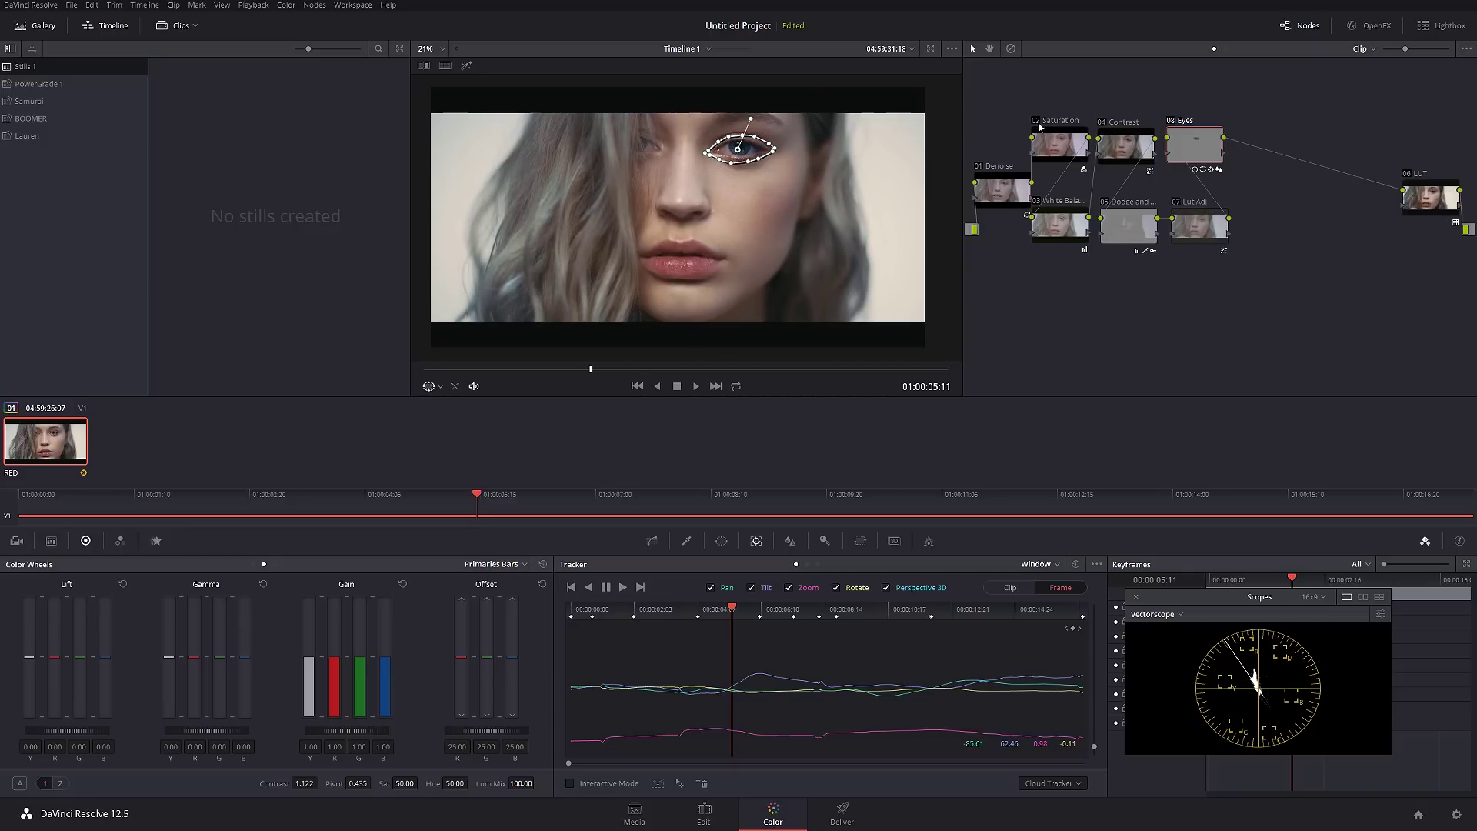
left_click(1037, 202)
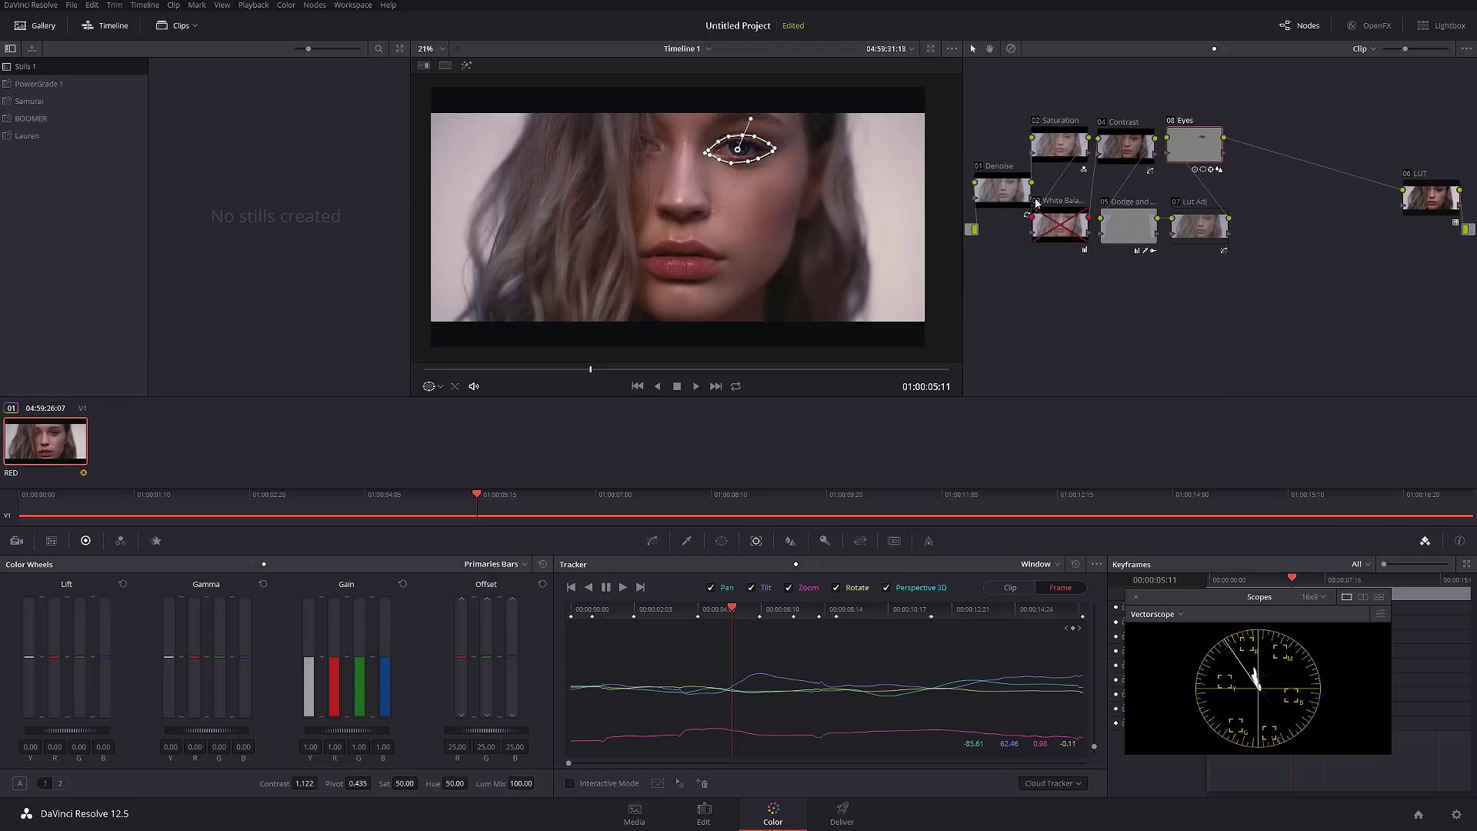
left_click(1036, 201)
left_click(1101, 123)
left_click(1101, 123)
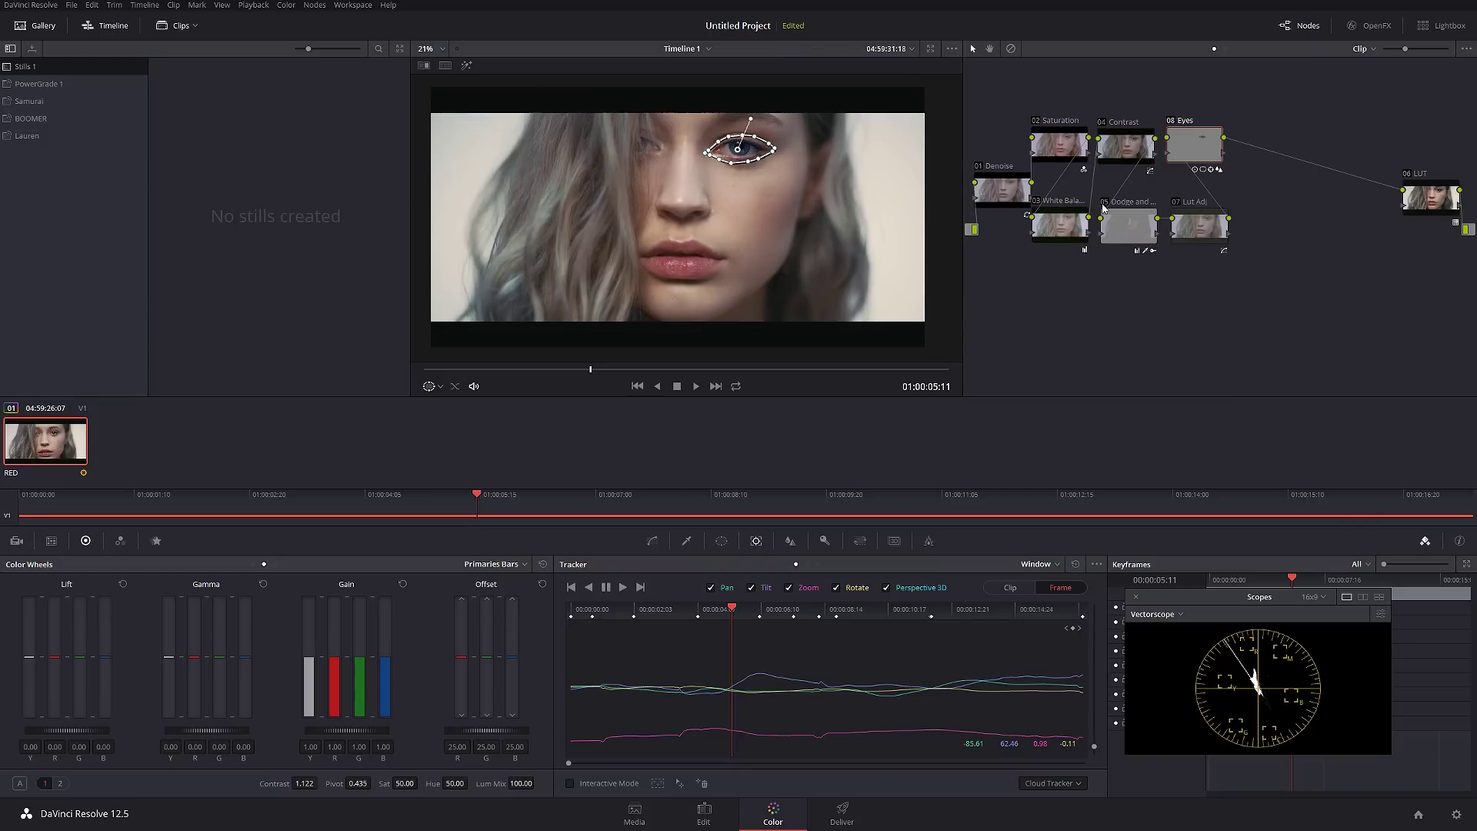
left_click(1105, 204)
left_click(1104, 203)
Step: Add a serial node 09 after Eyes with Alt+S and label it Sharpen
key("alt+s")
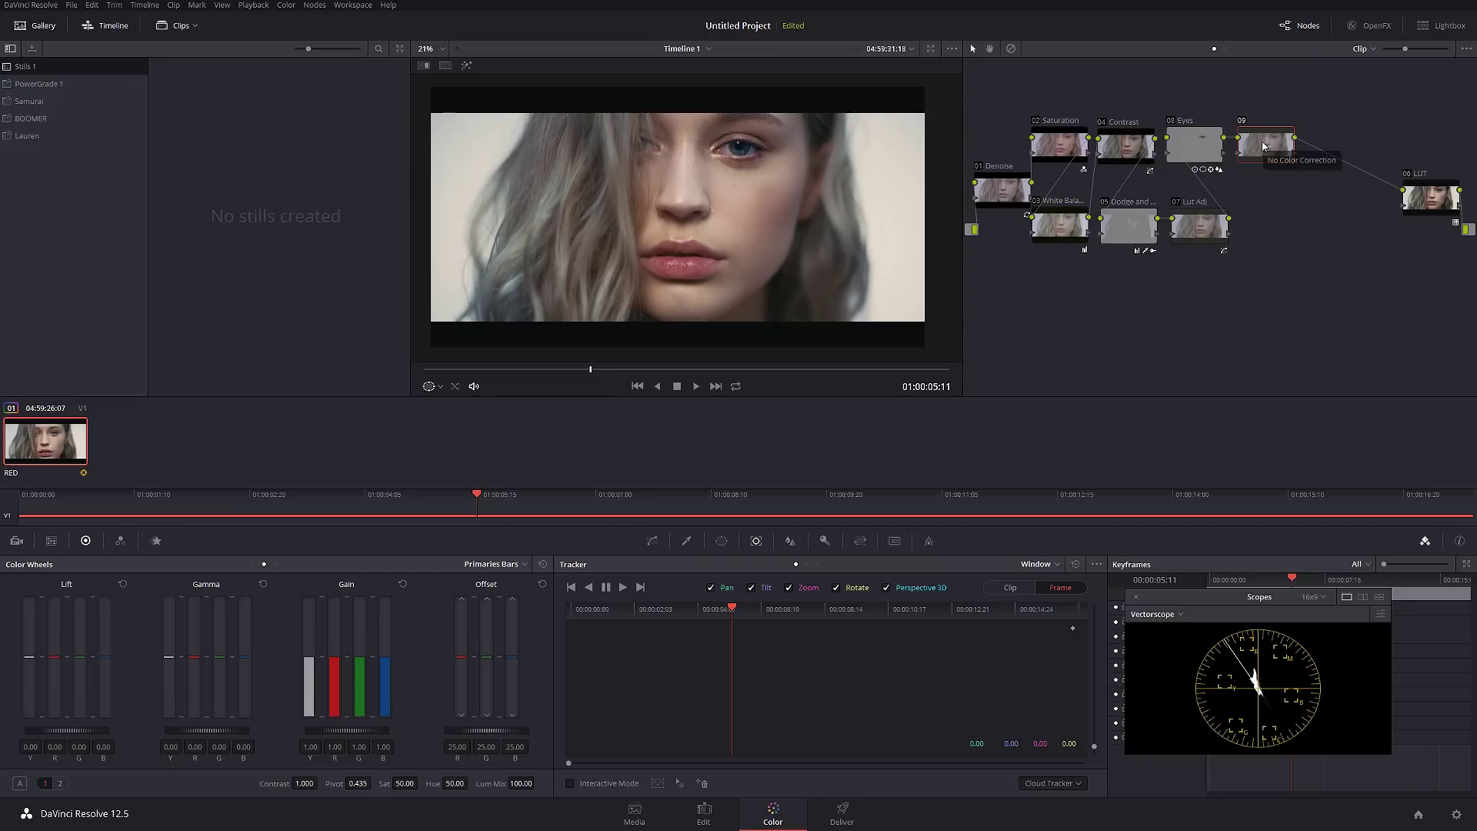
right_click(1264, 146)
left_click(1314, 173)
type("Sharpen")
key("Return")
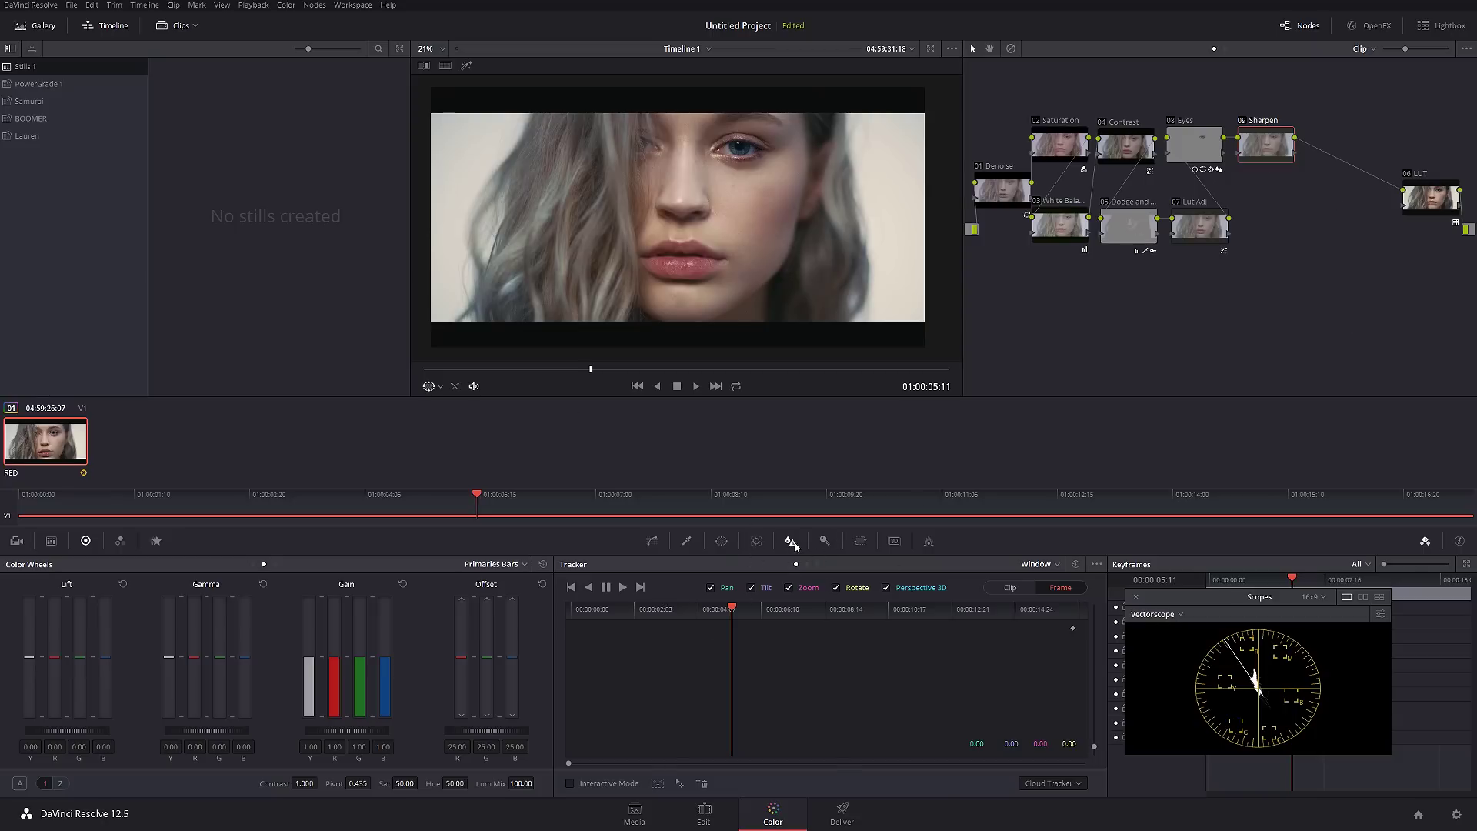
Step: Lower the Sharpen node's linked blur radius slightly, toggling the node to compare
left_click(790, 541)
left_click_drag(647, 668, 645, 672)
scroll(769, 182, "up", 5)
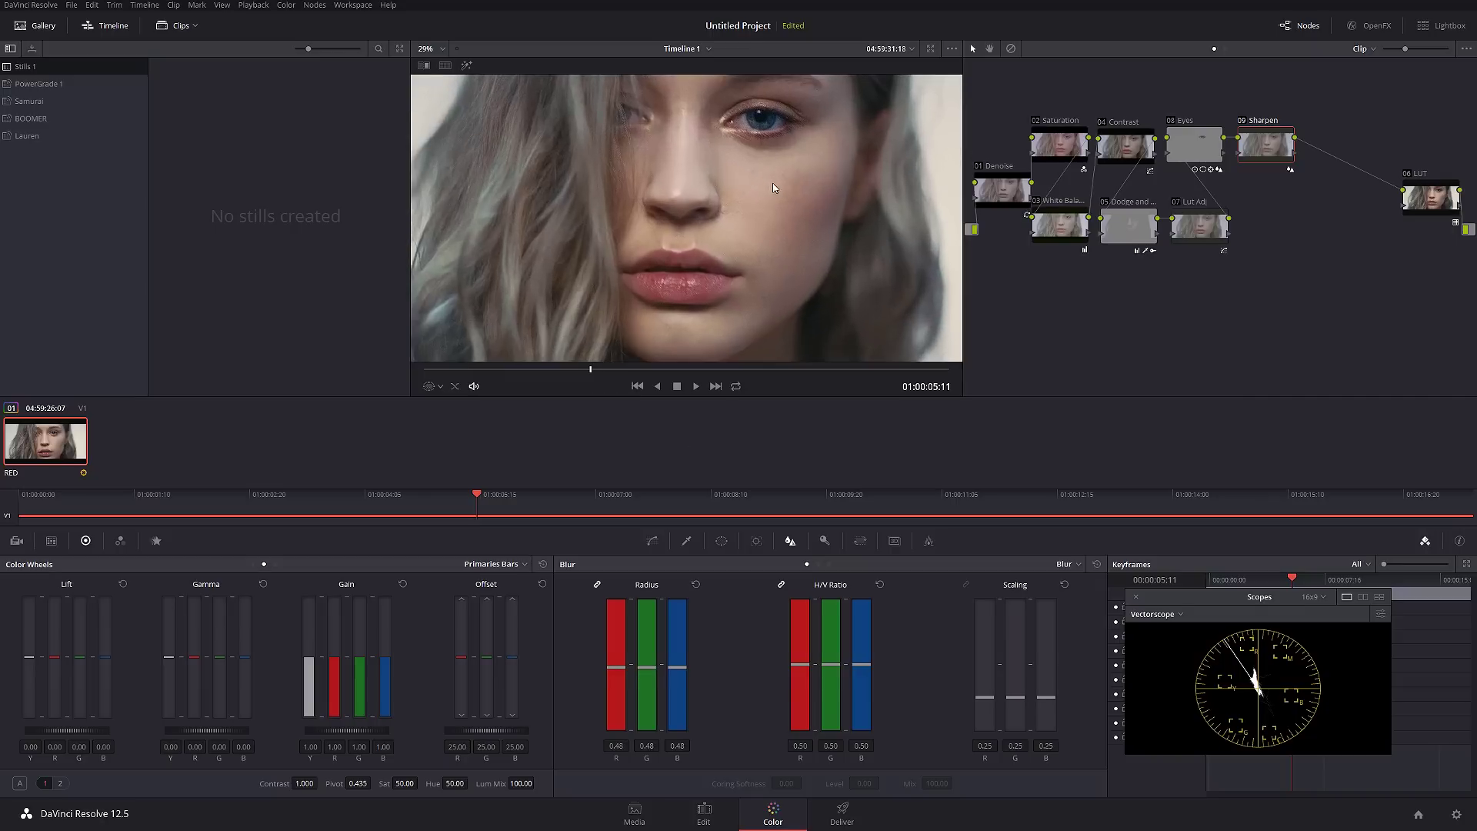
scroll(705, 176, "up", 6)
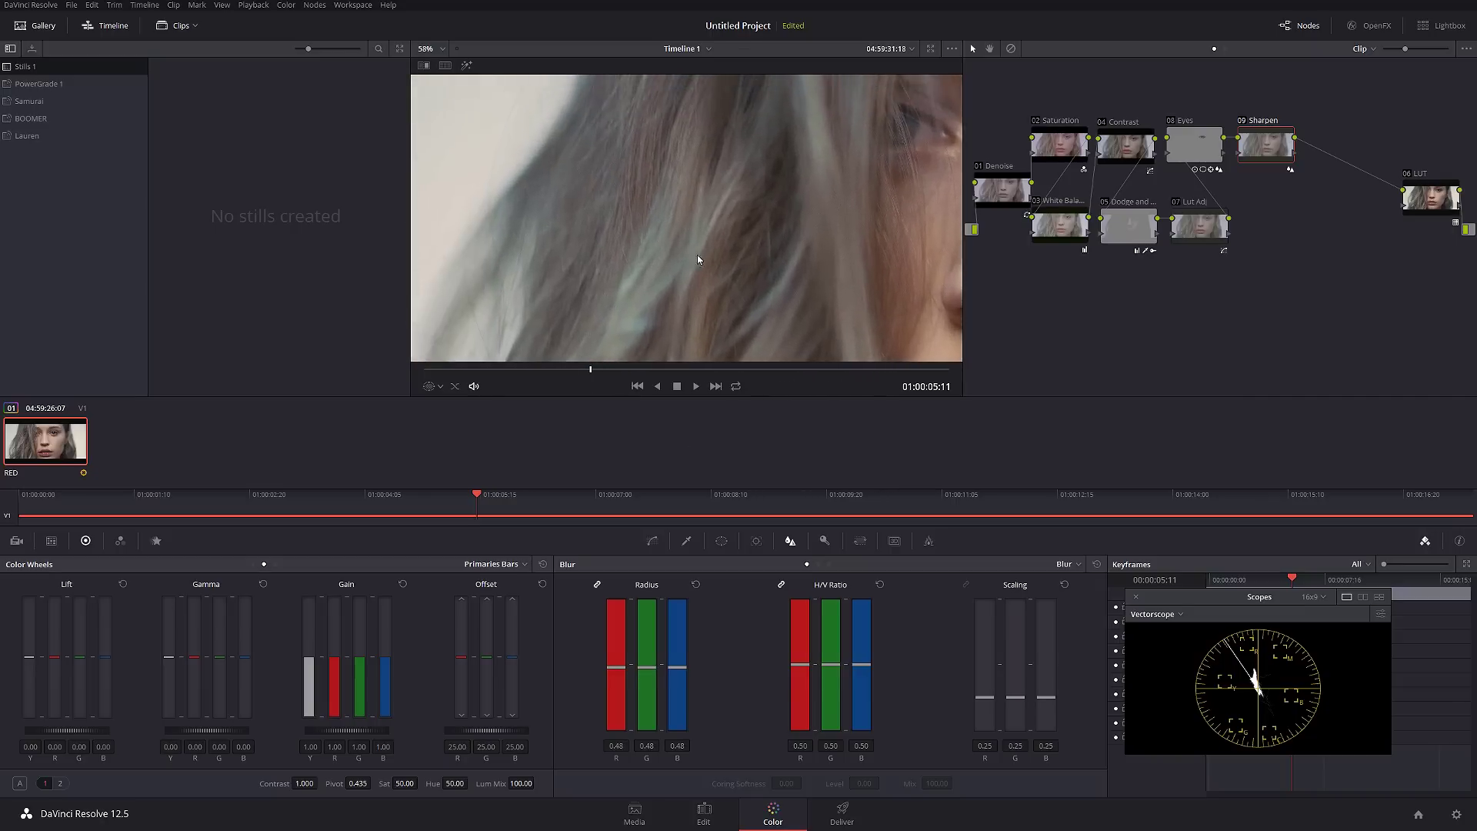
left_click(1243, 121)
left_click(1243, 121)
Step: Drop the blur radius to 0.46 and compare the sharpening at a later frame
left_click_drag(641, 672, 639, 676)
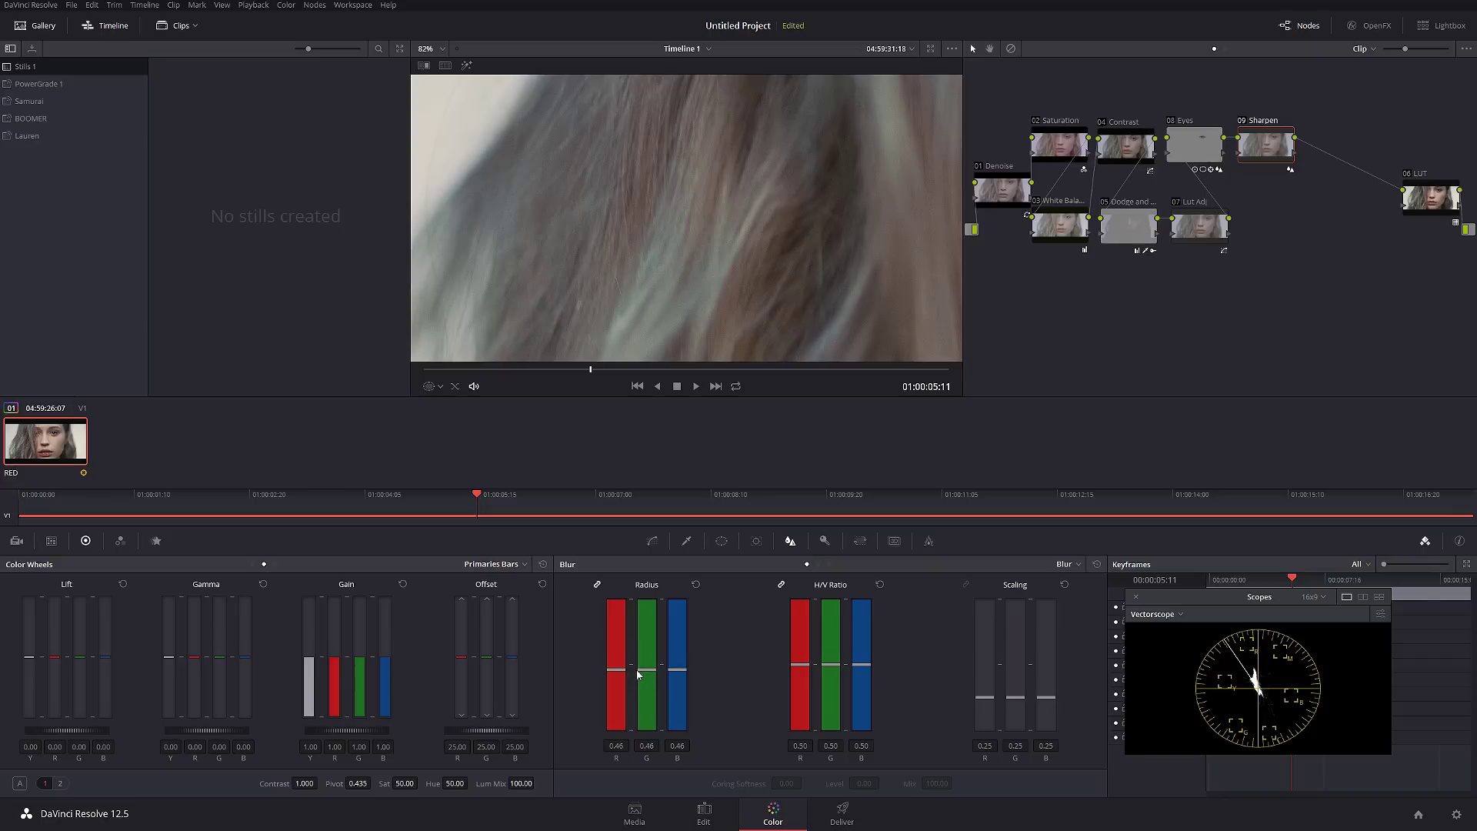
left_click(1240, 121)
left_click(1241, 122)
left_click(1241, 122)
left_click(1240, 122)
scroll(775, 242, "down", 6)
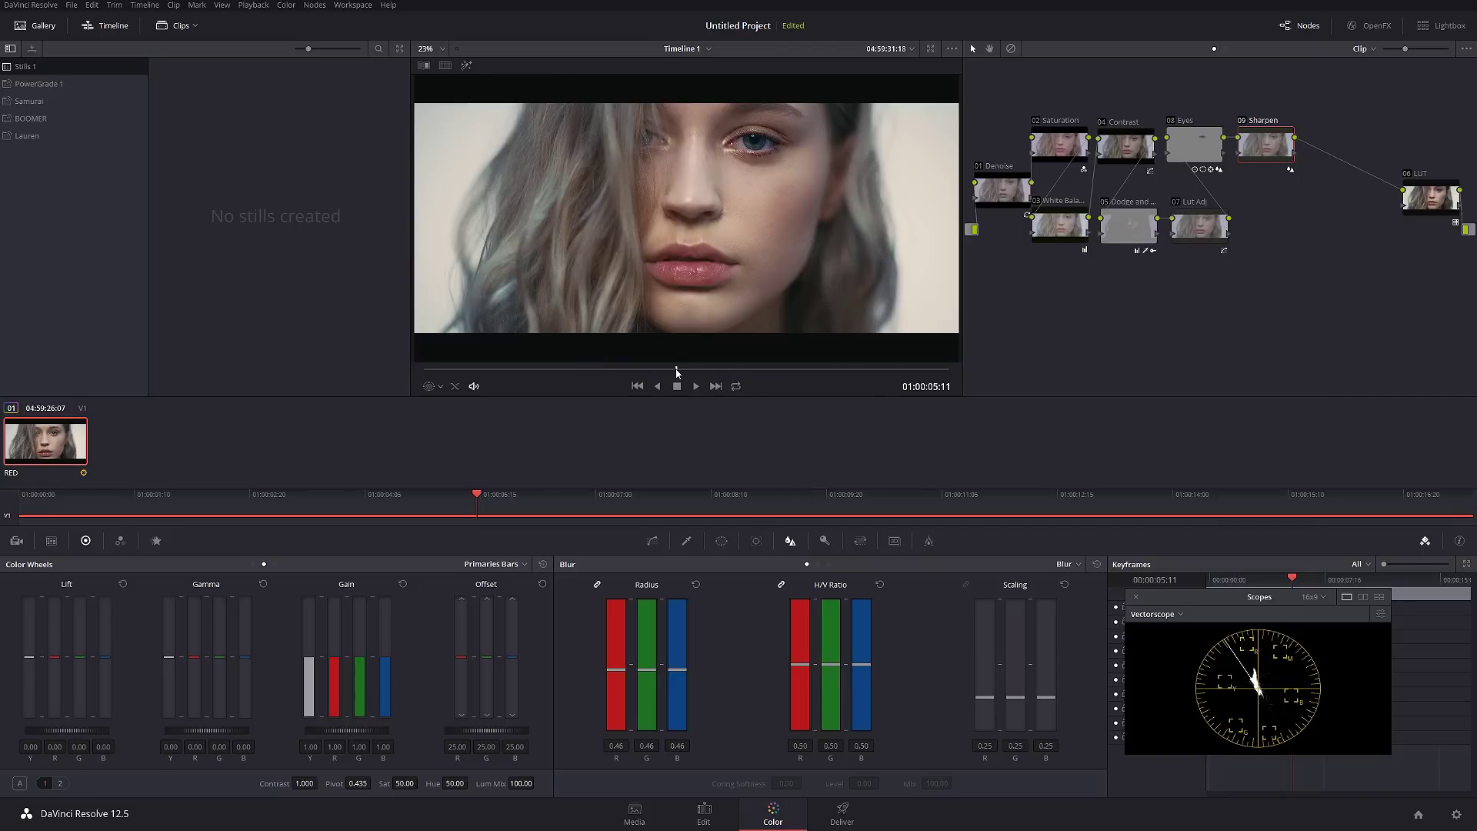
left_click_drag(678, 373, 658, 377)
key("alt+d")
key("alt+d")
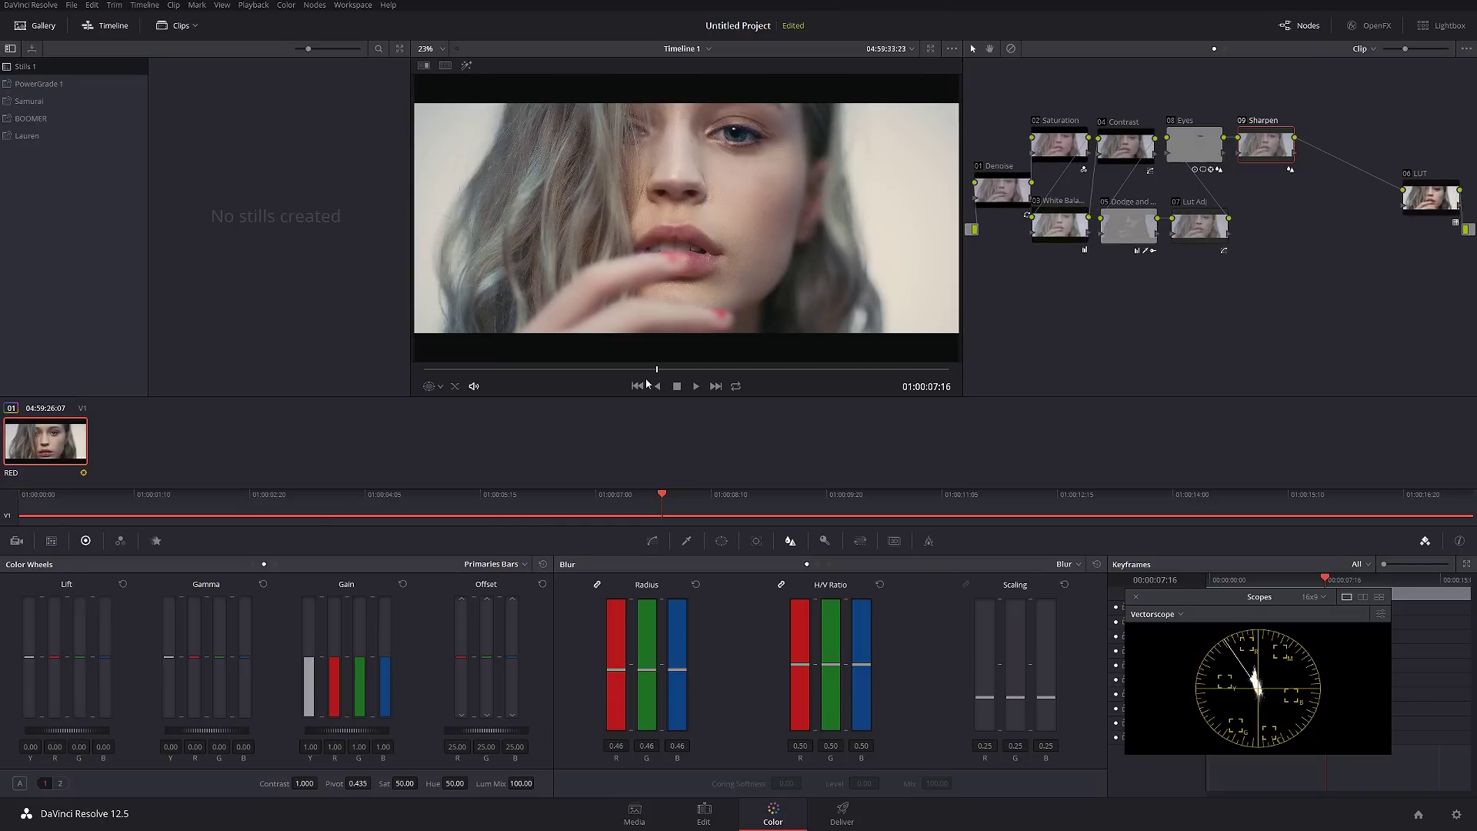